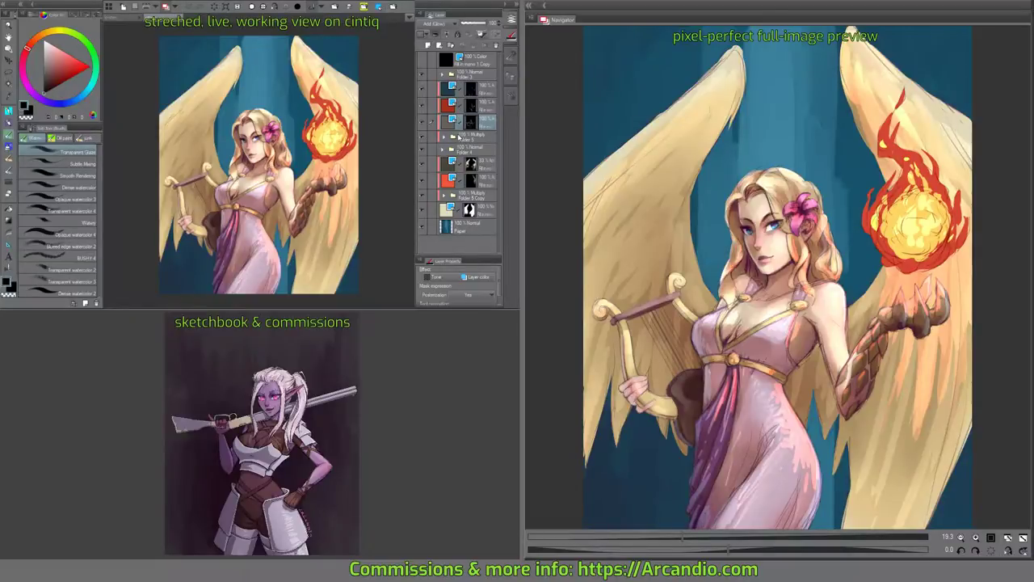
Expand Folder 4 and its Folder 1, and toggle layer visibility to examine which layer holds the wing line art.
{"action": "left_click", "coordinate": [423, 211]}
{"action": "left_click", "coordinate": [422, 211]}
{"action": "left_click", "coordinate": [443, 149]}
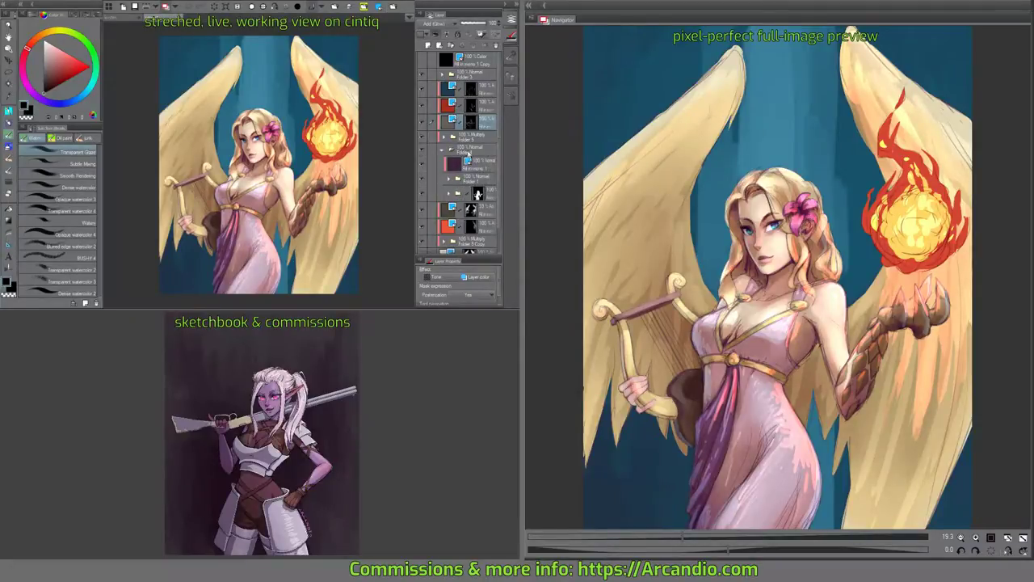
{"action": "left_click", "coordinate": [422, 179]}
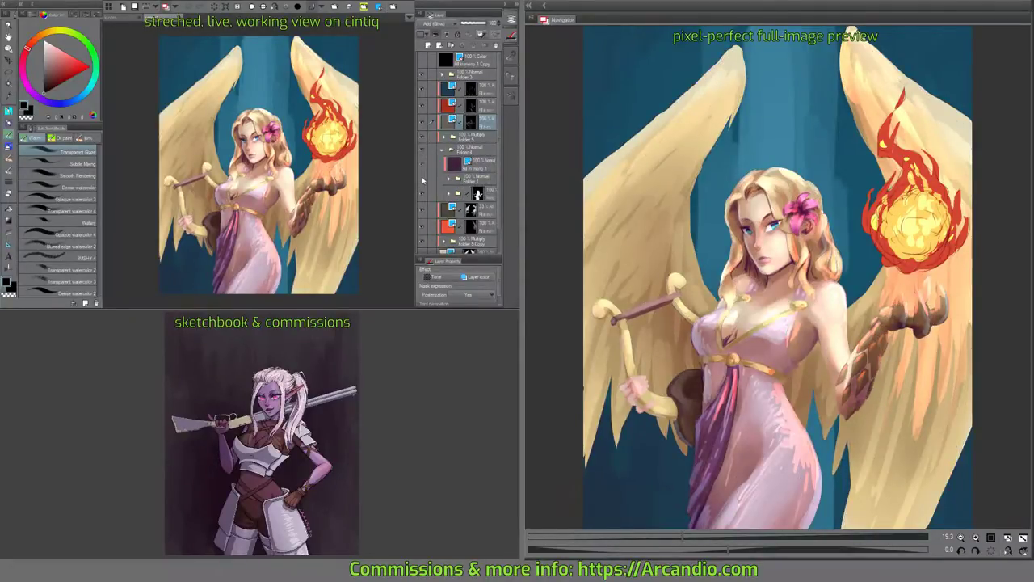
{"action": "left_click", "coordinate": [423, 179]}
{"action": "left_click", "coordinate": [450, 181]}
{"action": "scroll", "coordinate": [479, 166], "scroll_direction": "down", "scroll_amount": 4}
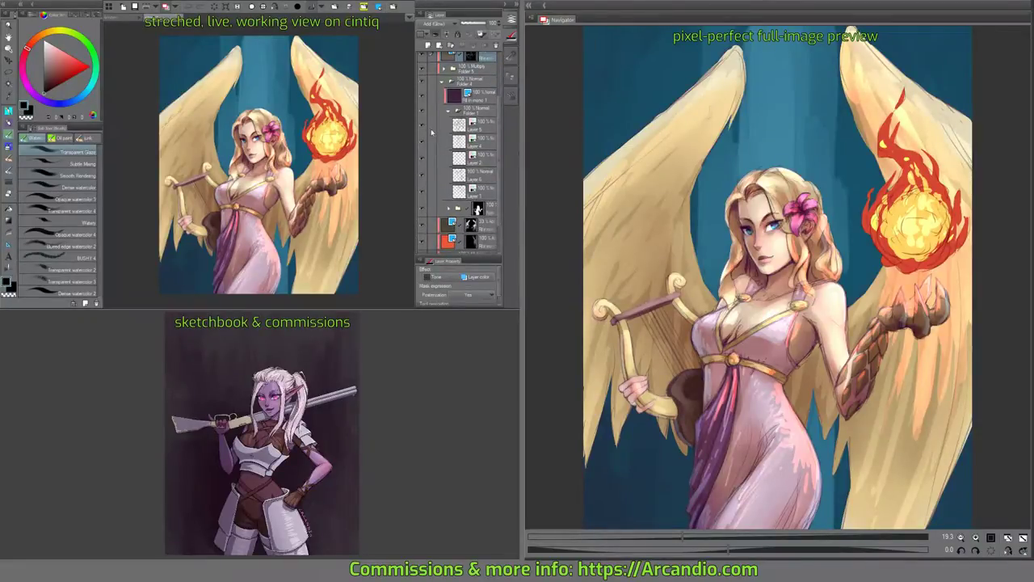
{"action": "left_click", "coordinate": [422, 161]}
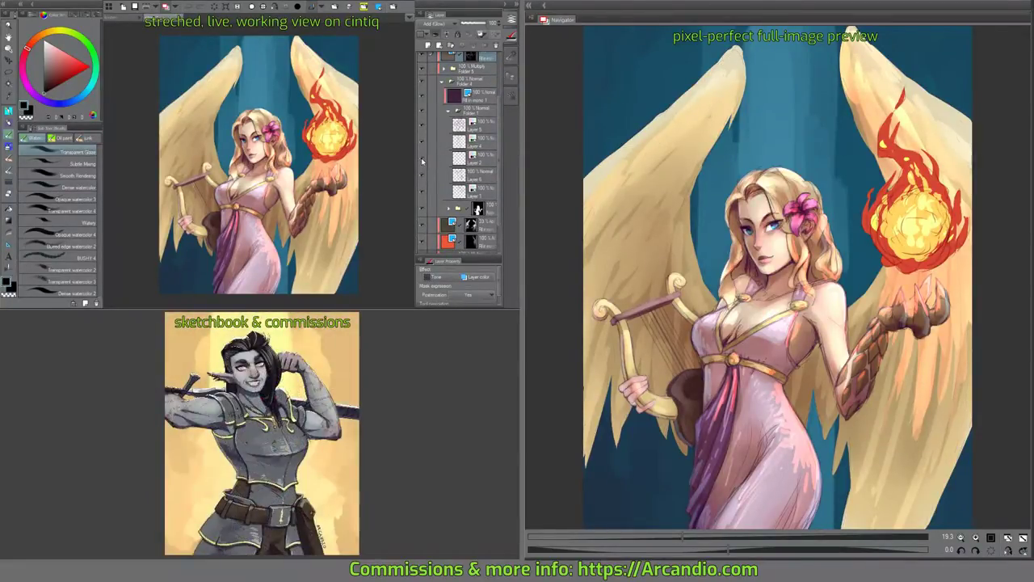
{"action": "left_click", "coordinate": [422, 160]}
{"action": "scroll", "coordinate": [473, 162], "scroll_direction": "down", "scroll_amount": 3}
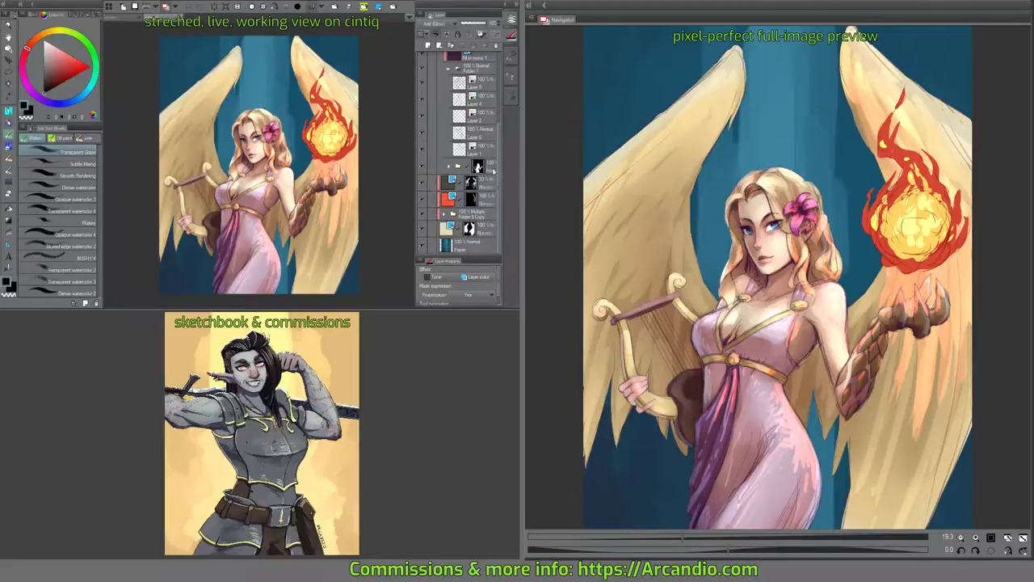
Move Layer 2 directly above the wing fill, clipped to it, and set its layer color to dark brown.
{"action": "left_click_drag", "start_coordinate": [465, 119], "coordinate": [472, 211]}
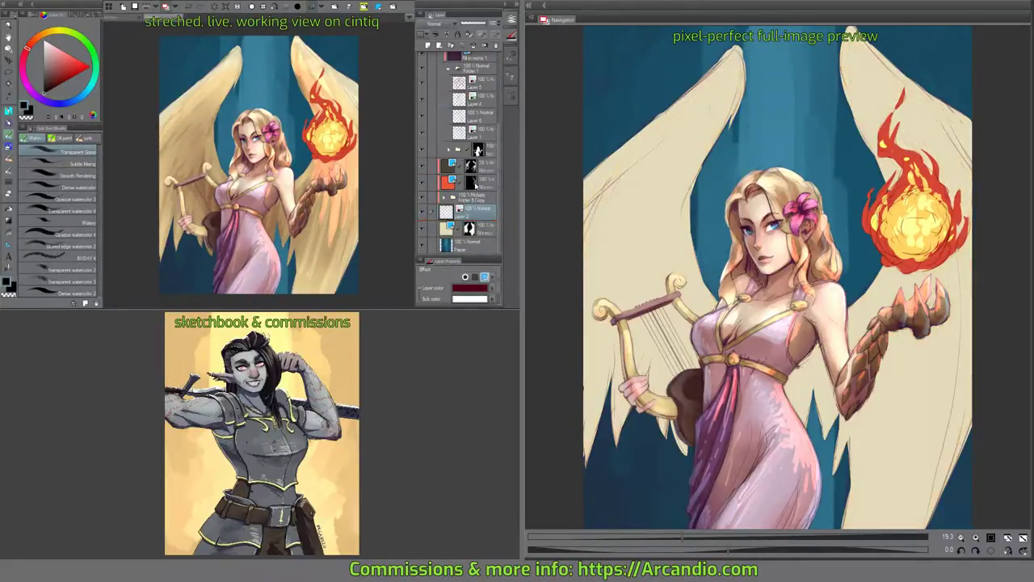
{"action": "left_click", "coordinate": [437, 37]}
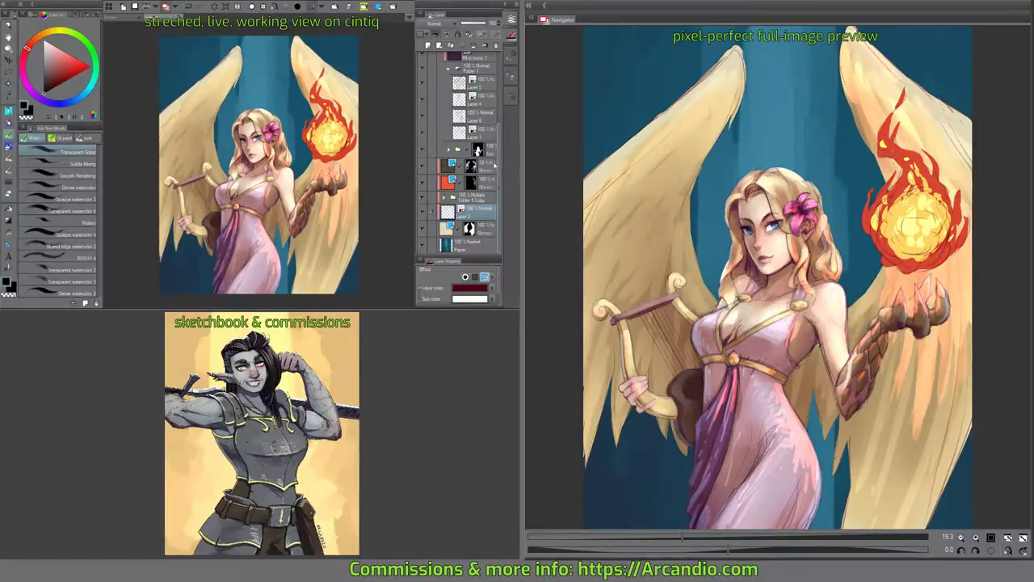
{"action": "left_click", "coordinate": [483, 288]}
{"action": "left_click", "coordinate": [343, 64]}
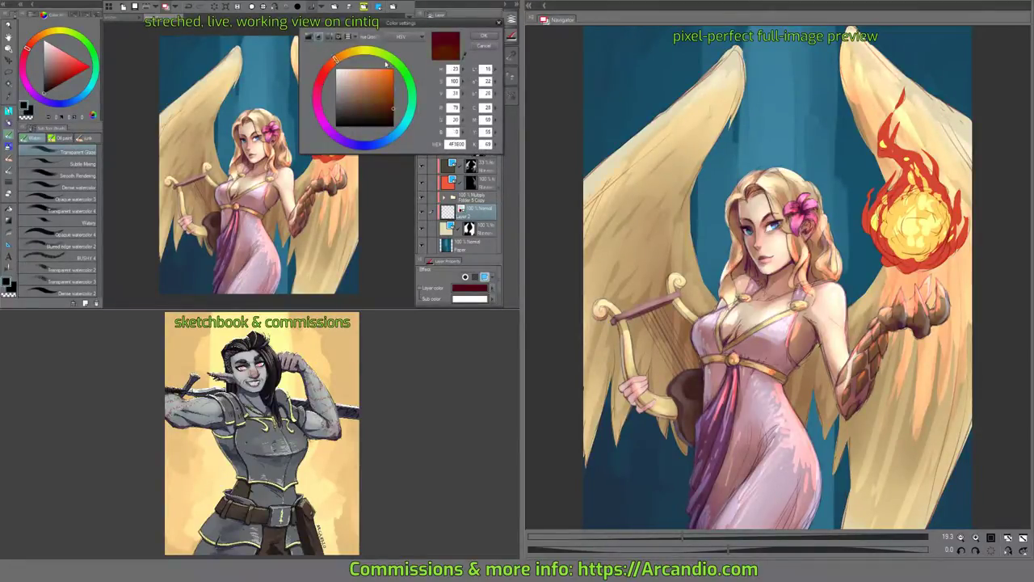
{"action": "left_click", "coordinate": [483, 35]}
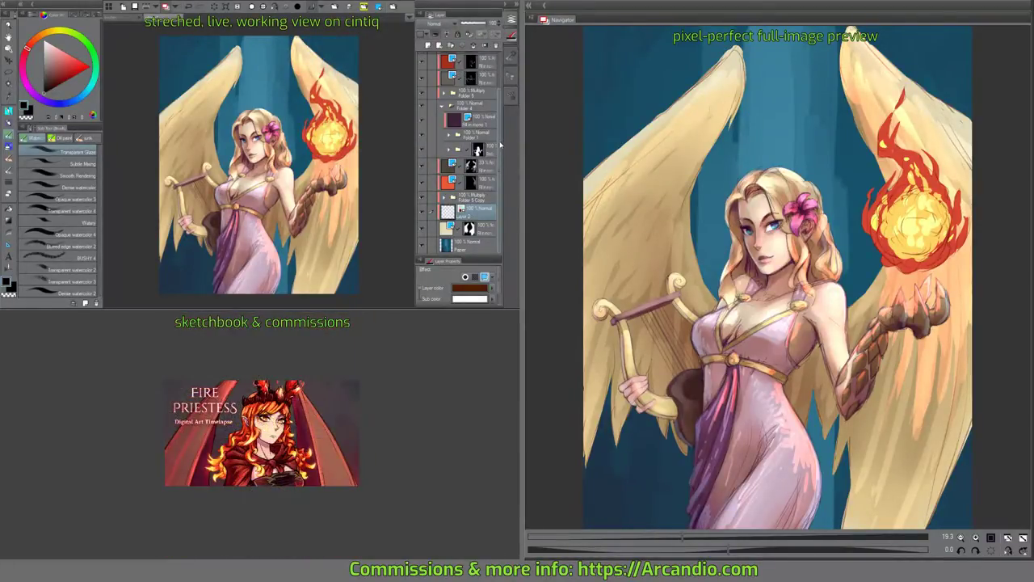
Collapse the expanded layer folders and save the illustration with the wing fill layer selected.
{"action": "scroll", "coordinate": [488, 127], "scroll_direction": "up", "scroll_amount": 3}
{"action": "left_click", "coordinate": [442, 128]}
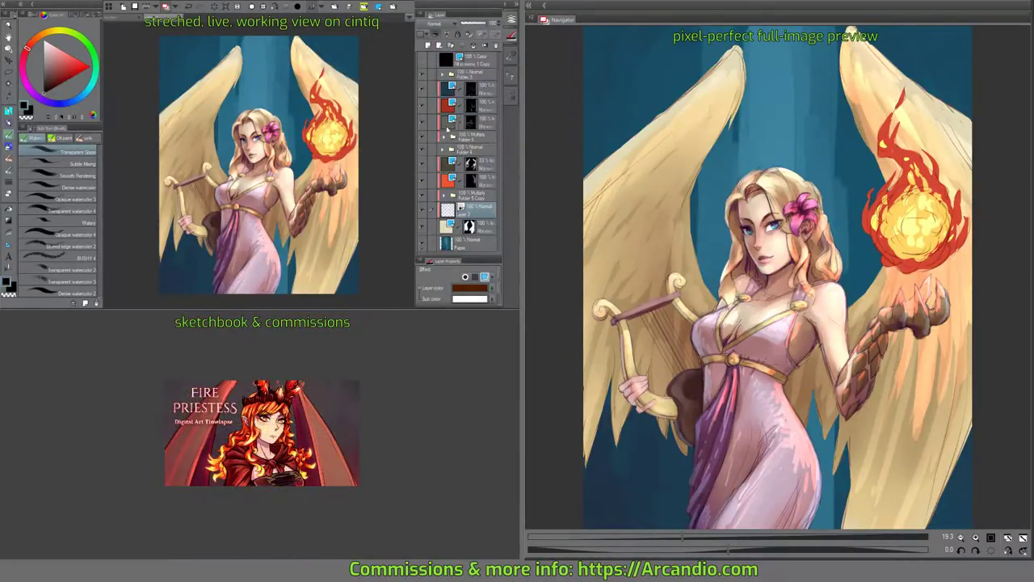
{"action": "left_click", "coordinate": [489, 227]}
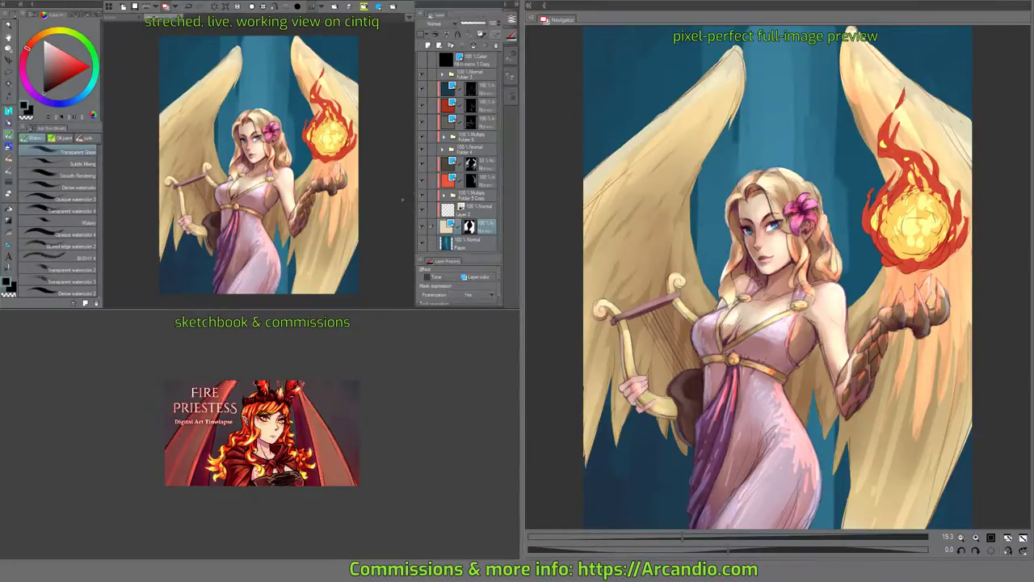
{"action": "key", "text": "ctrl+s"}
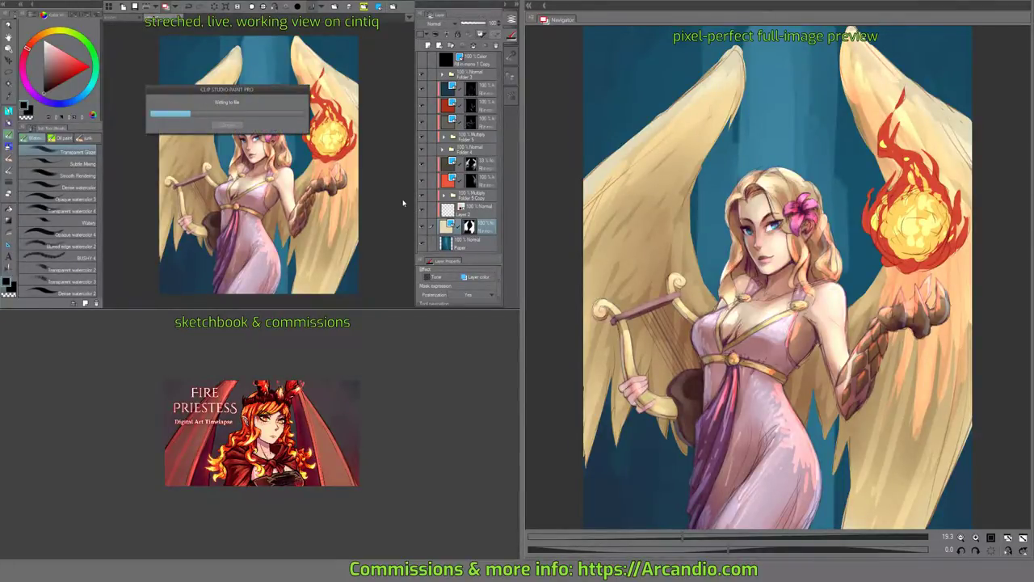
Merge Layer 2 down into the wing fill layer, applying the fill's layer mask.
{"action": "left_click", "coordinate": [478, 196]}
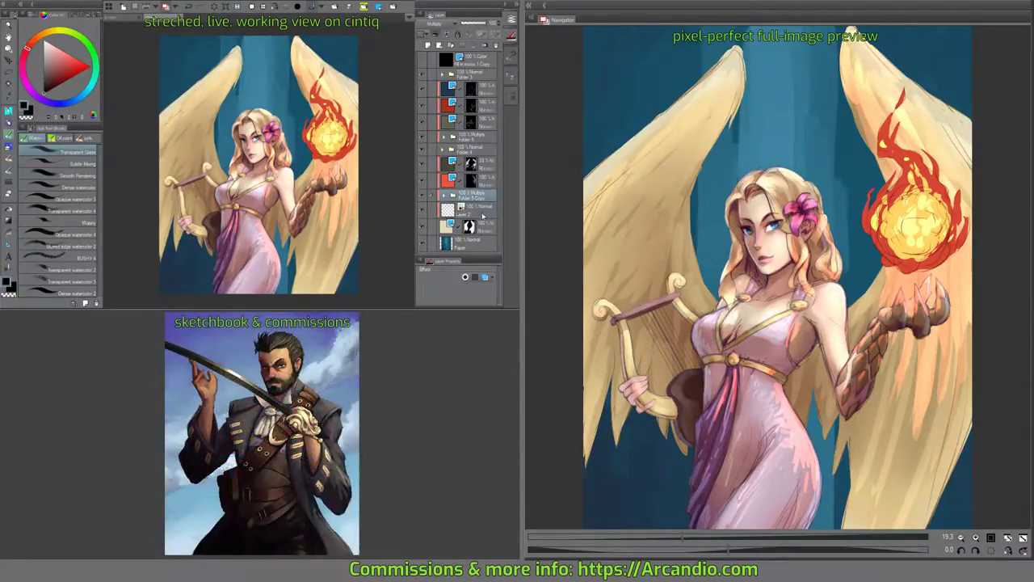
{"action": "left_click", "coordinate": [483, 211]}
{"action": "key", "text": "ctrl+e"}
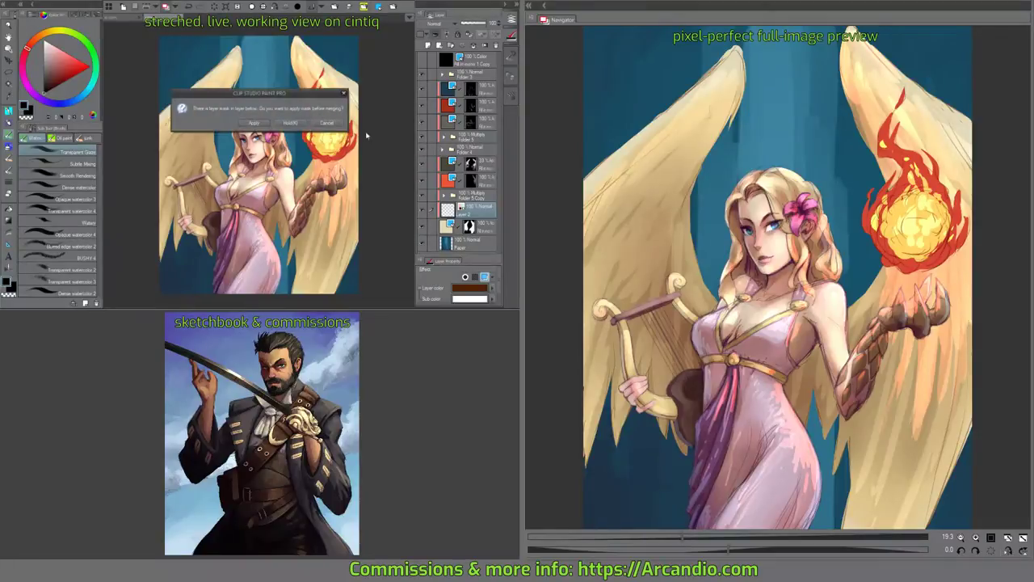
{"action": "left_click", "coordinate": [254, 122]}
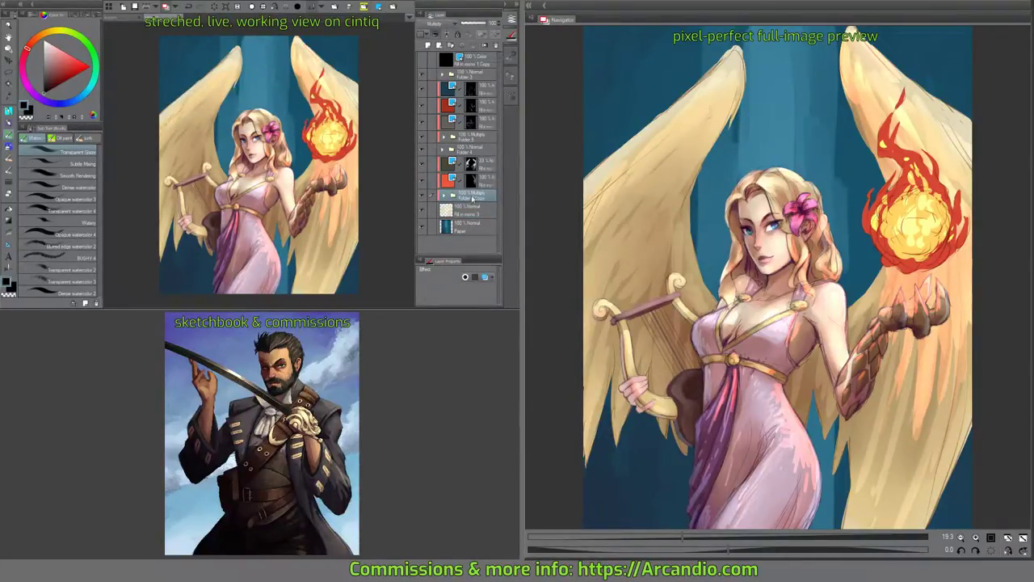
Flatten Folder 5 Copy into a single layer and merge it down into the wing fill layer.
{"action": "left_click", "coordinate": [466, 212]}
{"action": "left_click", "coordinate": [477, 196]}
{"action": "left_click", "coordinate": [467, 214]}
{"action": "left_click", "coordinate": [482, 198]}
{"action": "left_click", "coordinate": [449, 212]}
{"action": "left_click", "coordinate": [449, 197]}
{"action": "key", "text": "q"}
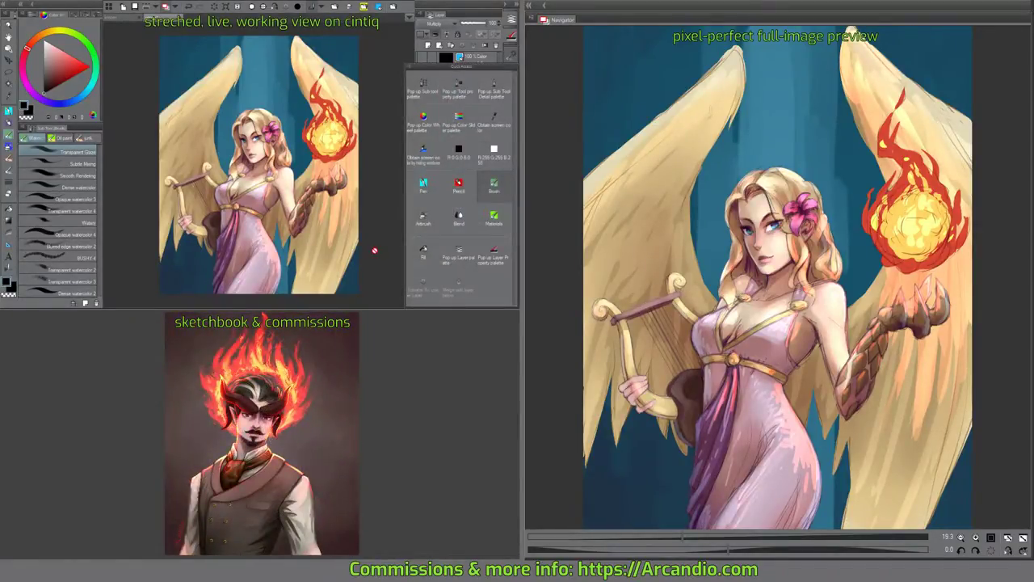
{"action": "right_click", "coordinate": [467, 199]}
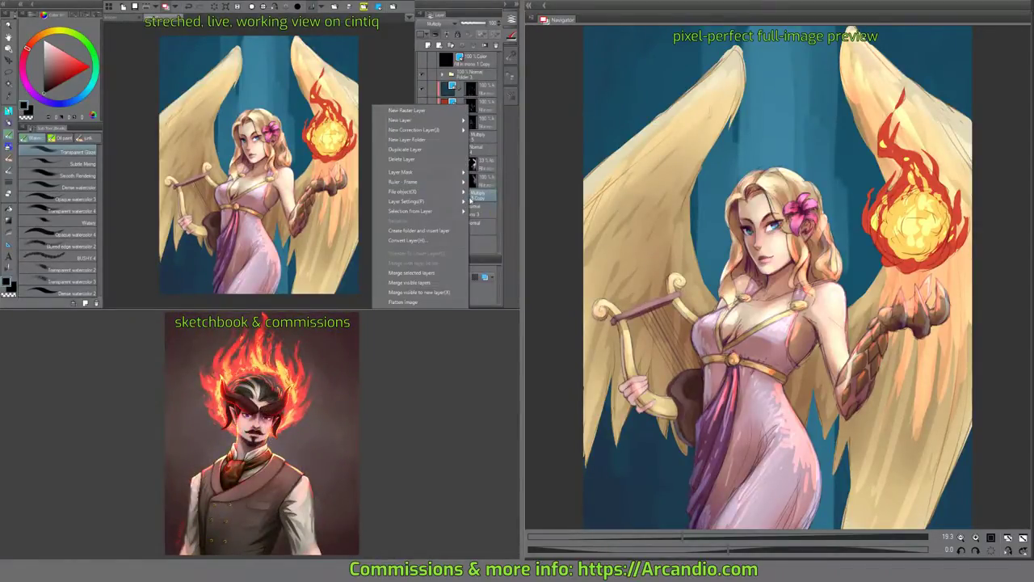
{"action": "left_click", "coordinate": [425, 273]}
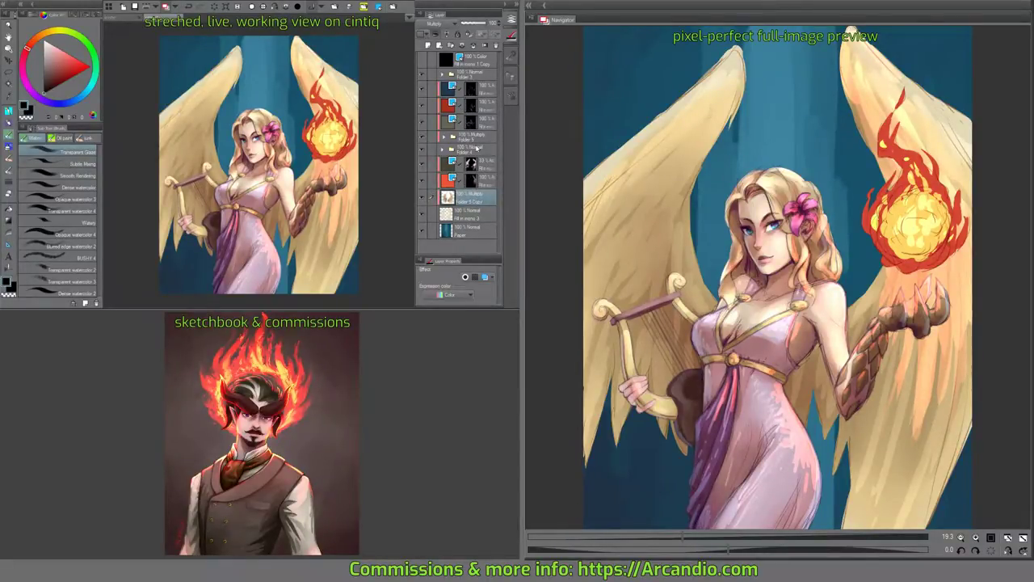
{"action": "left_click", "coordinate": [473, 48]}
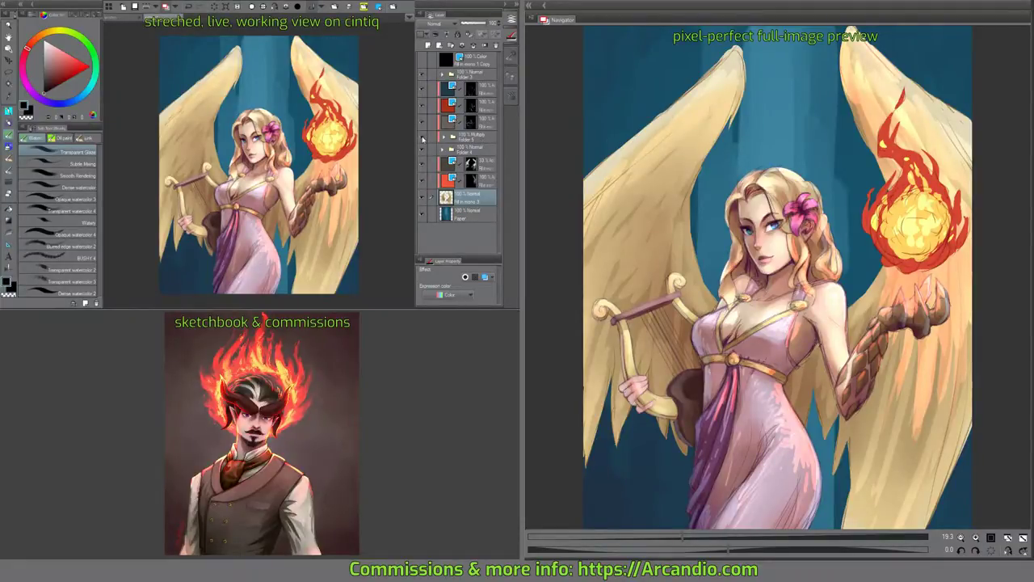
Merge the contents of the Multiply shading folder, Folder 5, into a single layer.
{"action": "left_click", "coordinate": [479, 139]}
{"action": "right_click", "coordinate": [480, 139]}
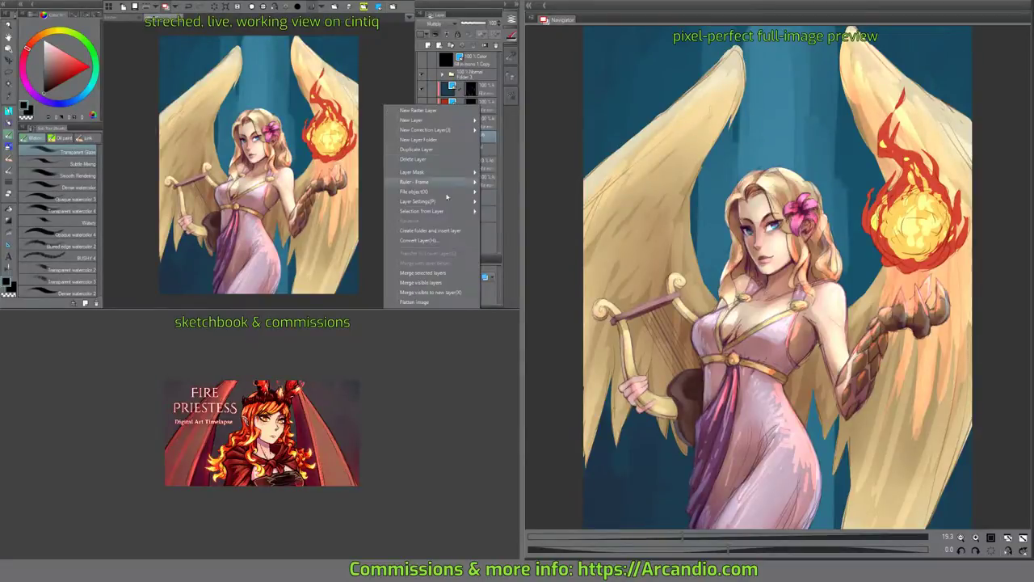
{"action": "left_click", "coordinate": [440, 275]}
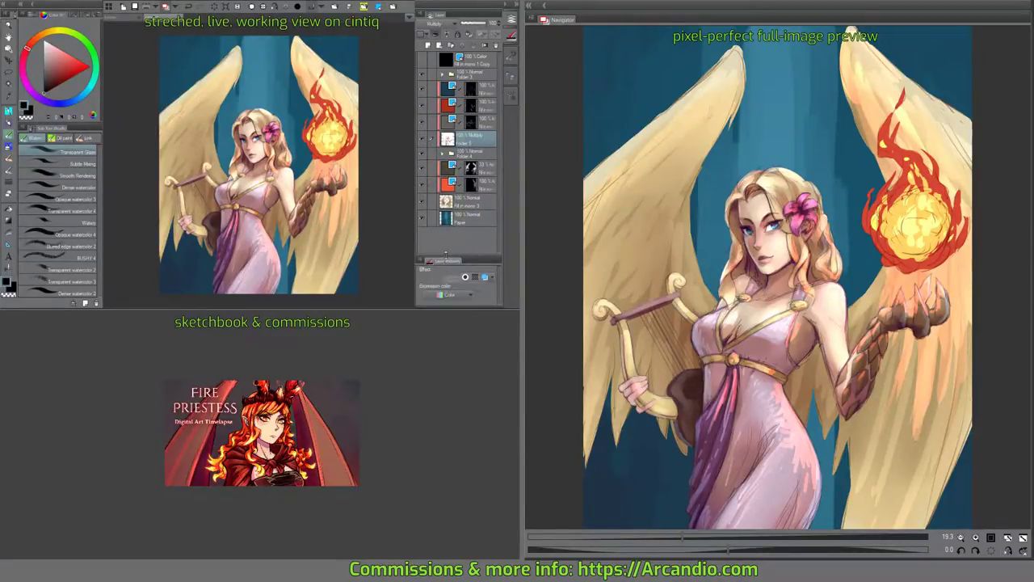
Check what Folder 4 contains and merge the whole folder into a single layer.
{"action": "left_click", "coordinate": [474, 156]}
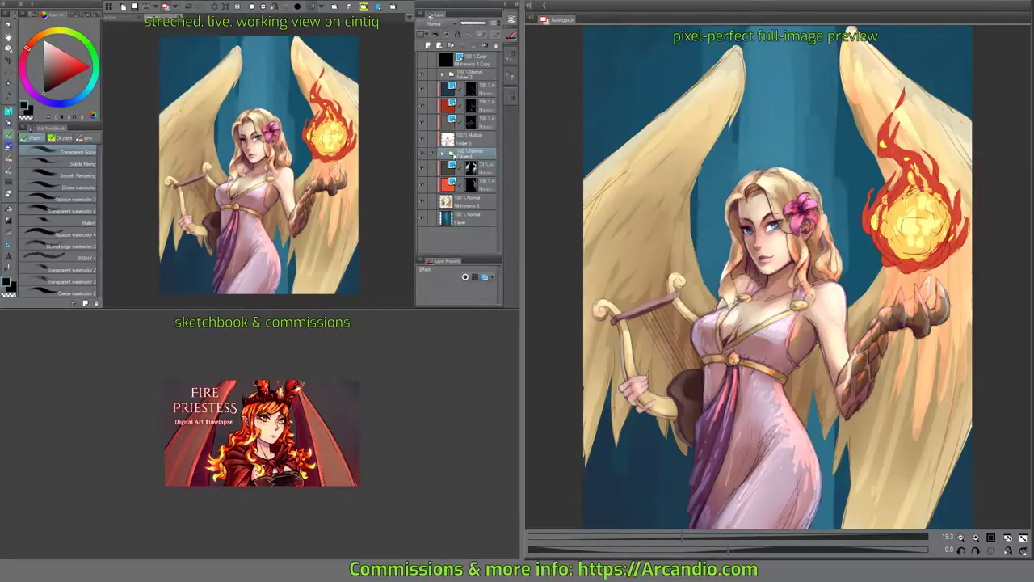
{"action": "left_click", "coordinate": [441, 153]}
{"action": "left_click", "coordinate": [441, 153]}
{"action": "left_click", "coordinate": [422, 154]}
{"action": "left_click", "coordinate": [422, 156]}
{"action": "right_click", "coordinate": [473, 159]}
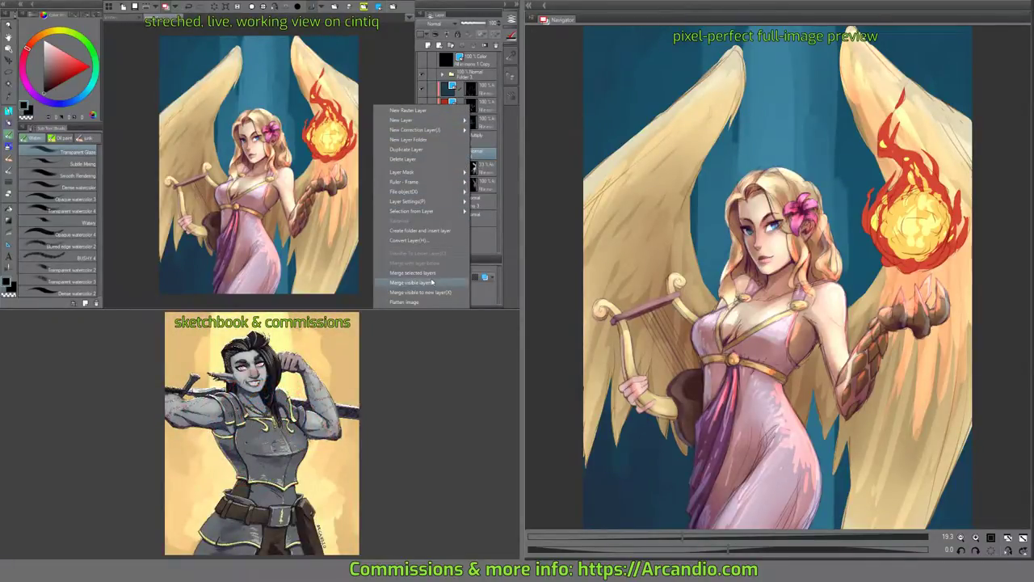
{"action": "left_click", "coordinate": [434, 274]}
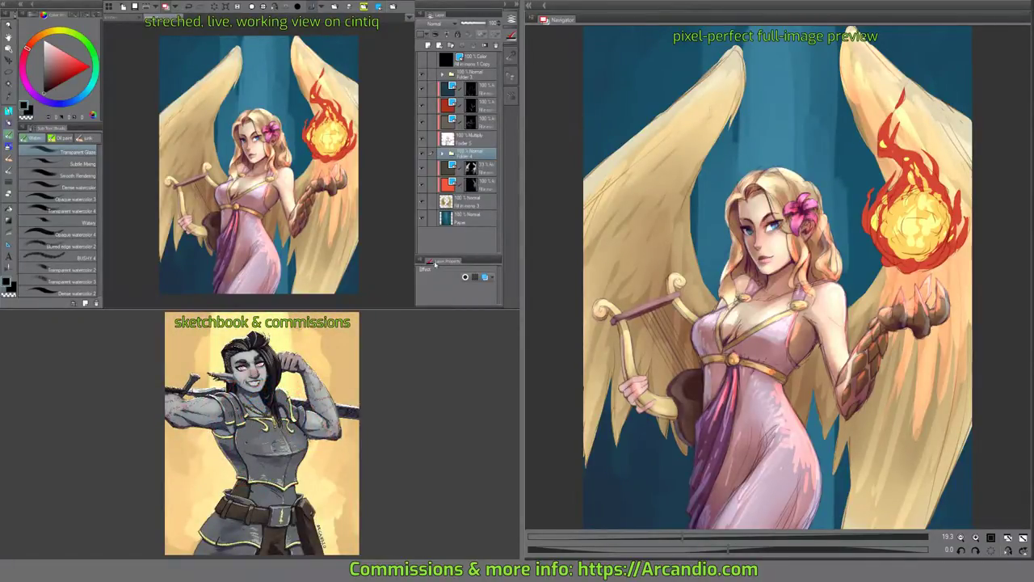
Merge the Folder 5 shading layer and the three clipped layers above it down into the Folder 4 figure layer.
{"action": "left_click", "coordinate": [475, 141]}
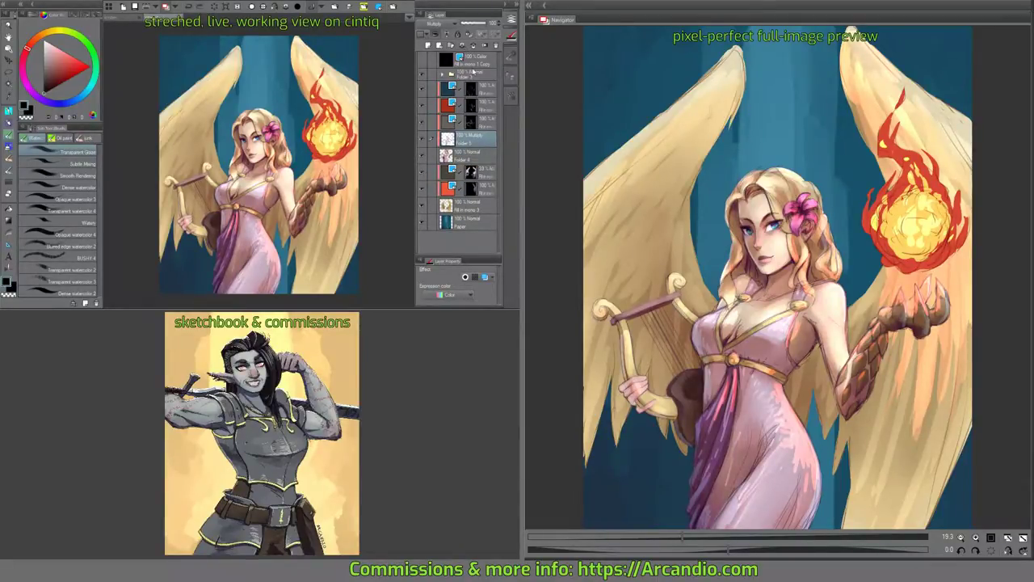
{"action": "left_click", "coordinate": [473, 47]}
{"action": "left_click", "coordinate": [484, 123]}
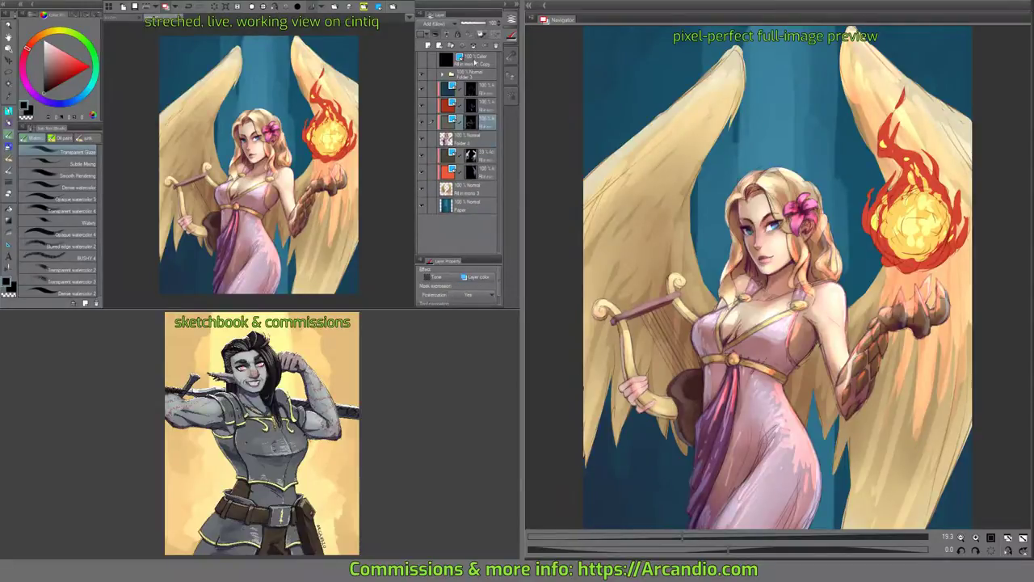
{"action": "left_click", "coordinate": [474, 47]}
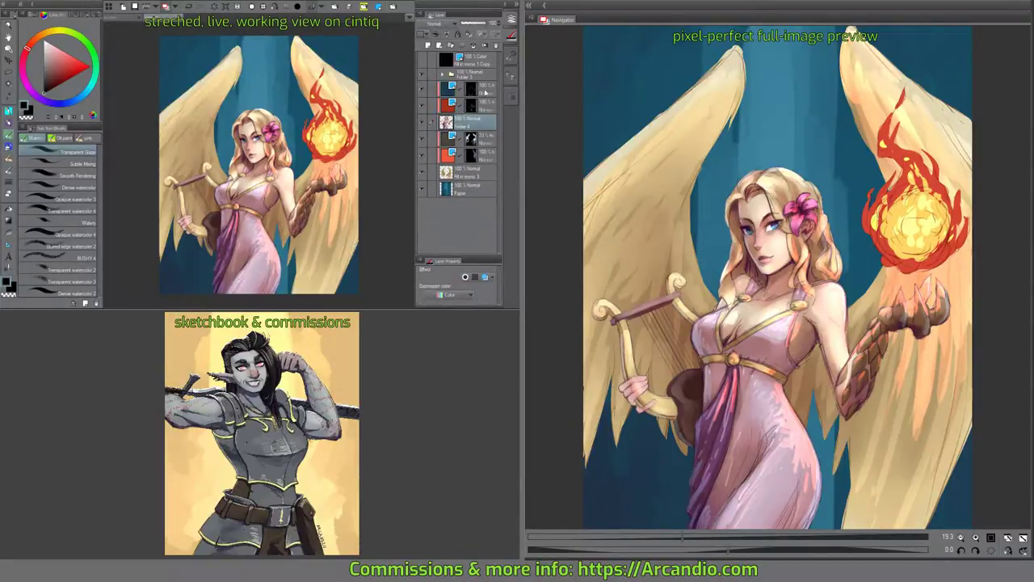
{"action": "left_click", "coordinate": [473, 47]}
{"action": "left_click", "coordinate": [483, 87]}
{"action": "left_click", "coordinate": [473, 47]}
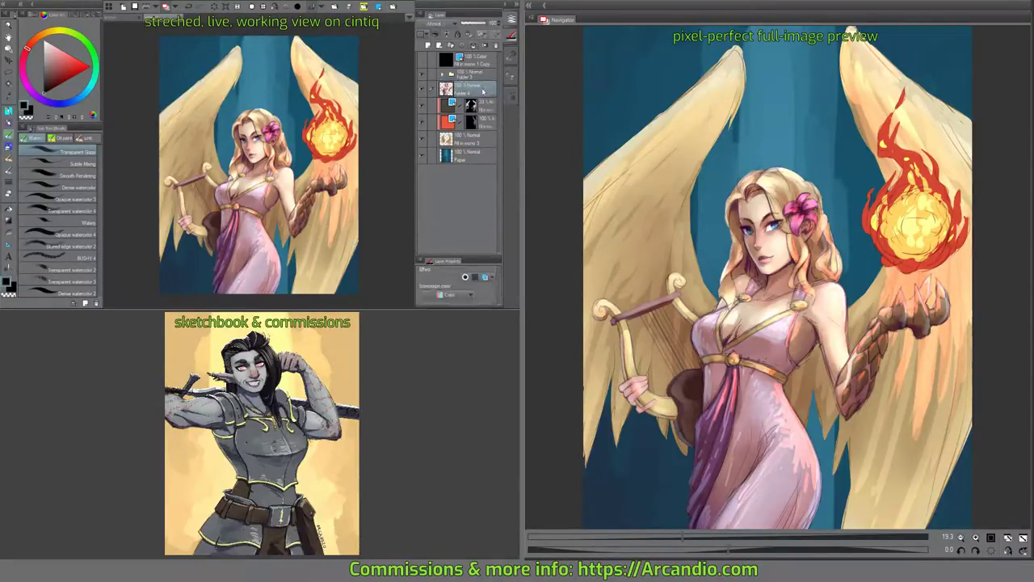
Merge Folder 3, which holds the fireball, into a single layer.
{"action": "left_click", "coordinate": [482, 75]}
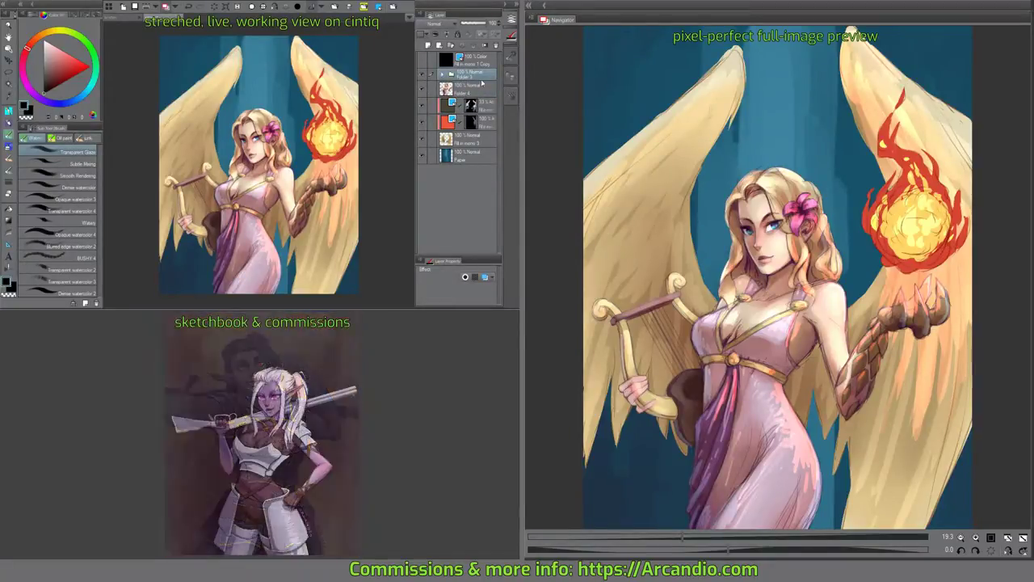
{"action": "right_click", "coordinate": [481, 81]}
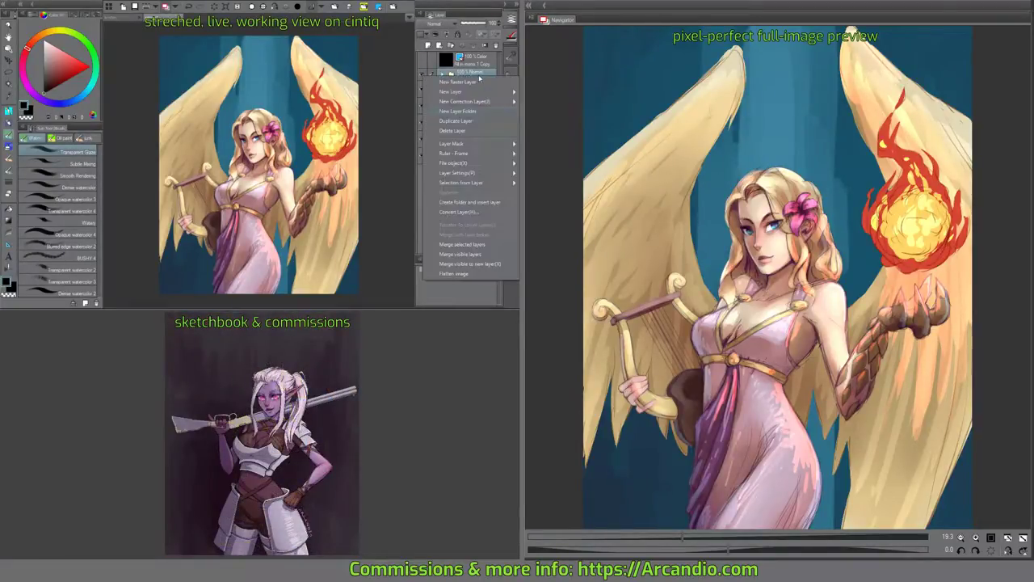
{"action": "left_click", "coordinate": [477, 243]}
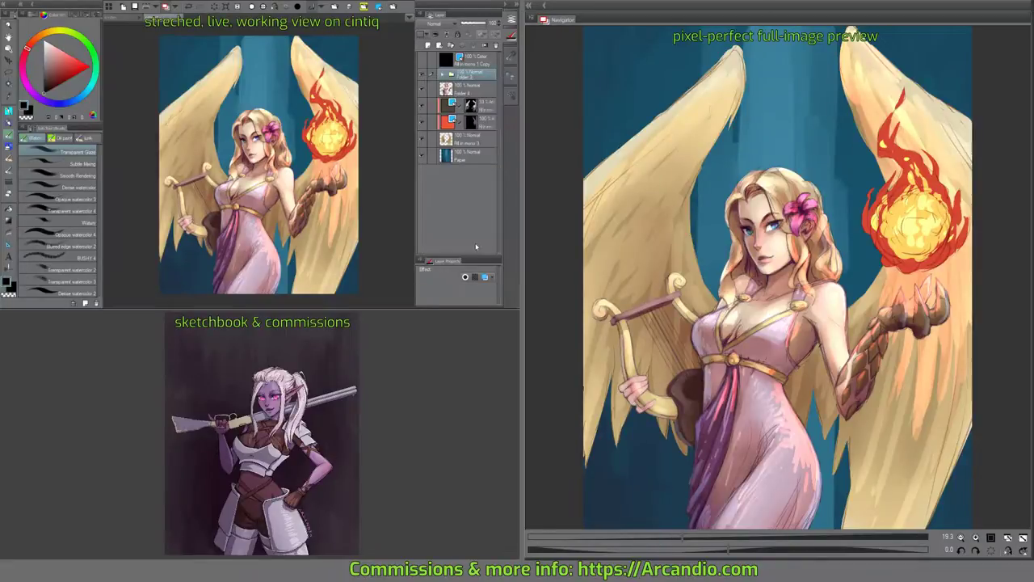
Merge the two clipped, masked color layers and the wing layer beneath them into a single layer.
{"action": "left_click", "coordinate": [484, 126]}
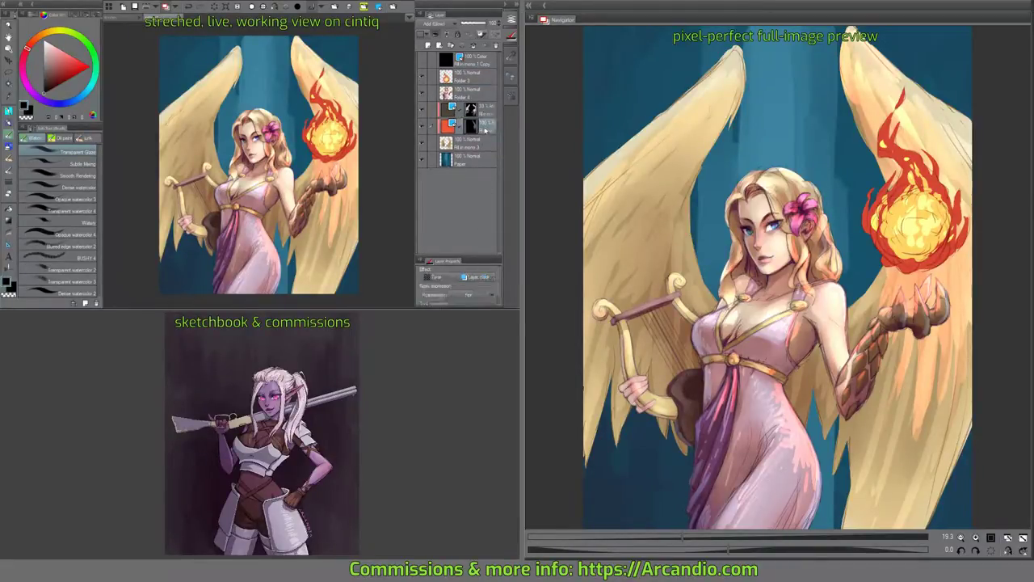
{"action": "left_click", "coordinate": [483, 143]}
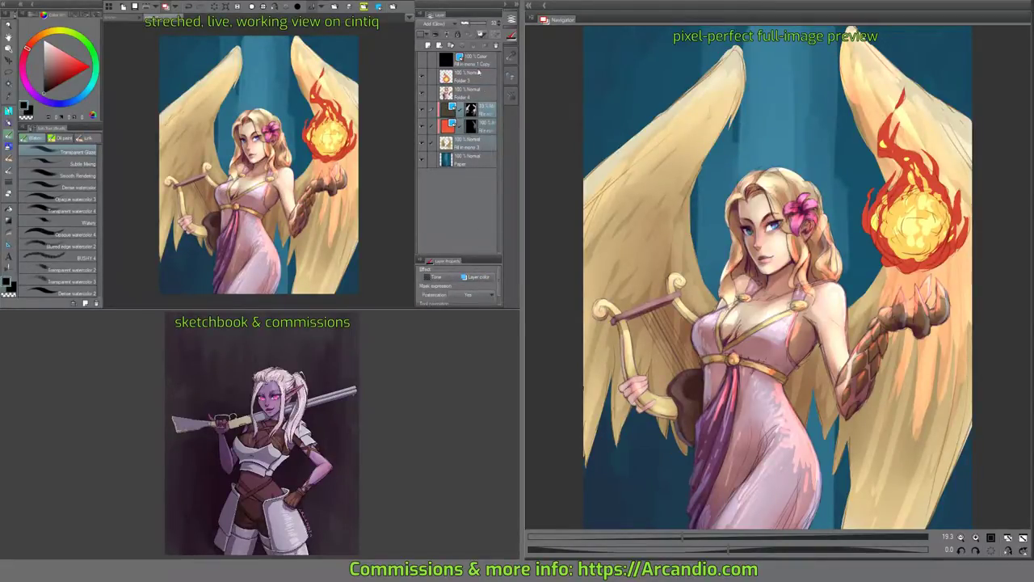
{"action": "right_click", "coordinate": [485, 105]}
{"action": "left_click", "coordinate": [441, 263]}
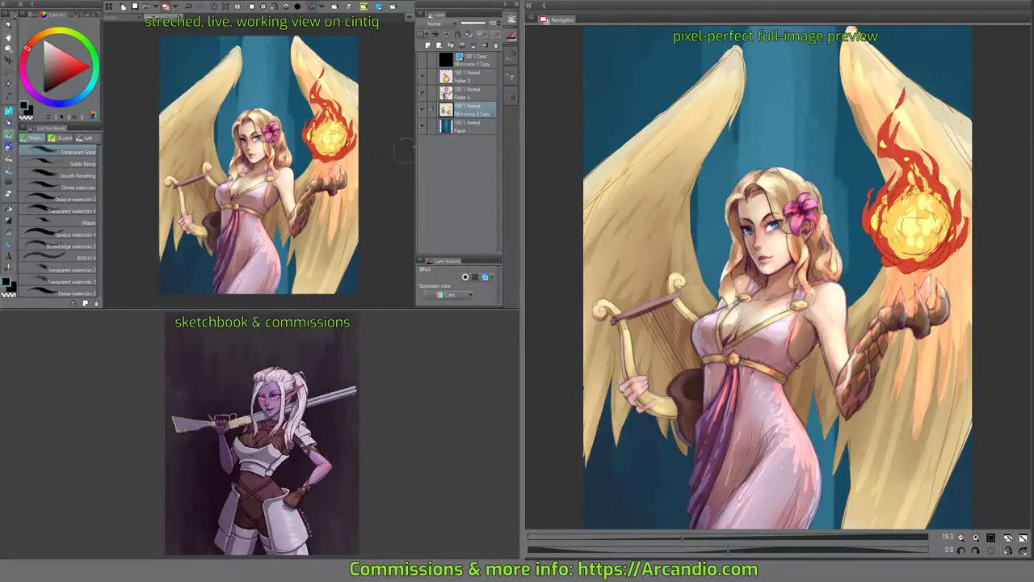
Hide the merged fireball, figure and wing layers one after another to check their separation from the background.
{"action": "left_click", "coordinate": [422, 78]}
{"action": "left_click", "coordinate": [421, 94]}
{"action": "left_click", "coordinate": [422, 110]}
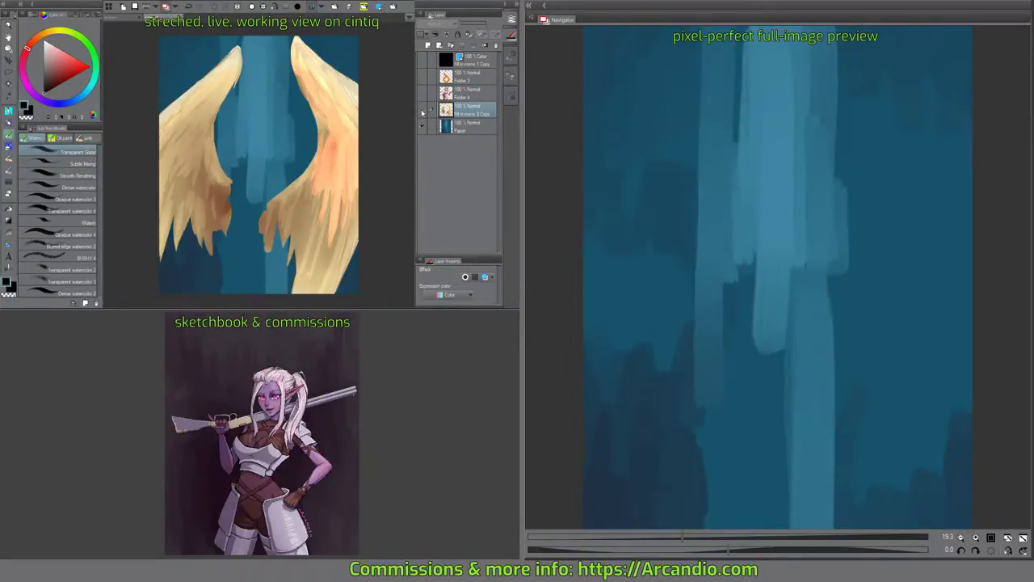
Show the wing, figure and fireball layers again and check the painting's values in grayscale with the black Color-mode fill layer.
{"action": "left_click", "coordinate": [422, 110]}
{"action": "left_click", "coordinate": [422, 94]}
{"action": "left_click", "coordinate": [422, 77]}
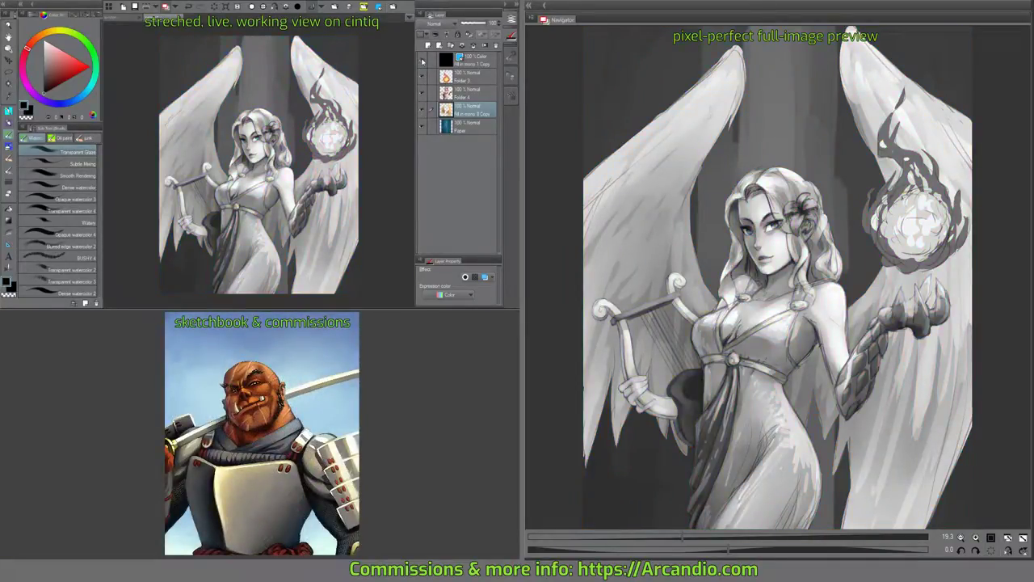
{"action": "left_click", "coordinate": [421, 62]}
{"action": "left_click", "coordinate": [422, 62]}
On the Folder 4 figure layer, paint over the sketch lines at the dress's armhole edge using Flat Mixing Oil 2 and a sampled shadow tone.
{"action": "left_click", "coordinate": [451, 95]}
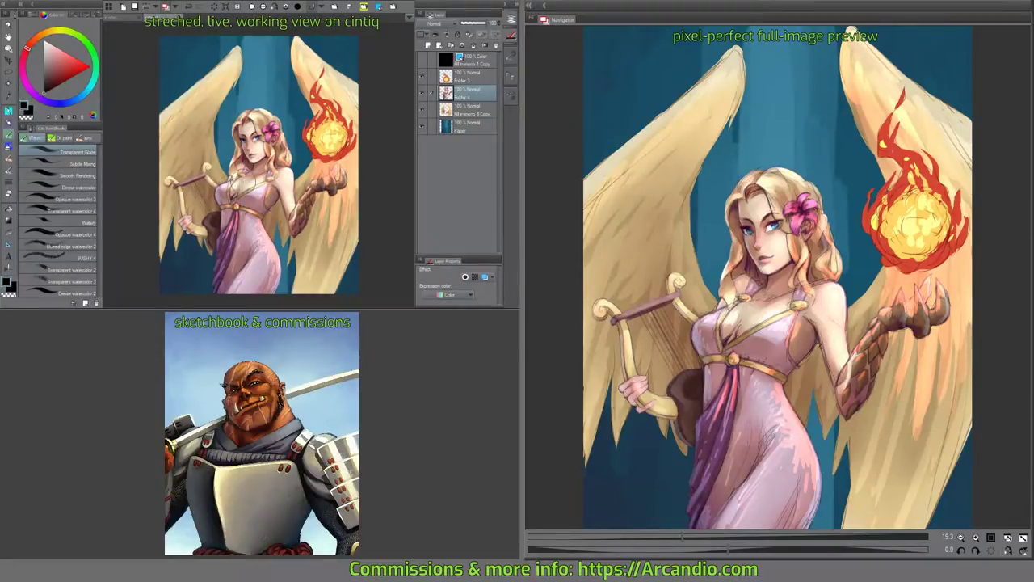
{"action": "key", "text": "ctrl+plus"}
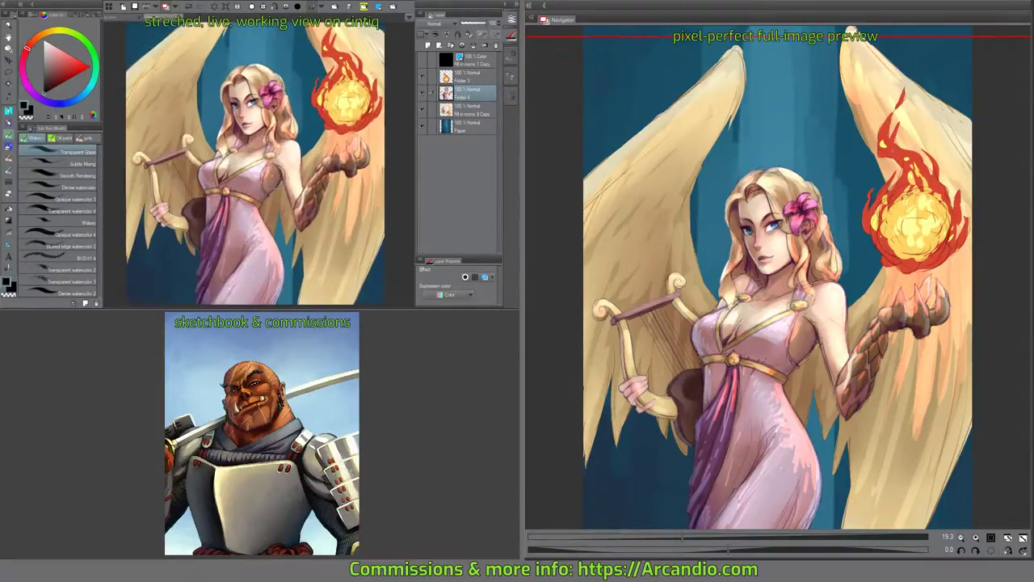
{"action": "scroll", "coordinate": [260, 164], "scroll_direction": "up", "scroll_amount": 6}
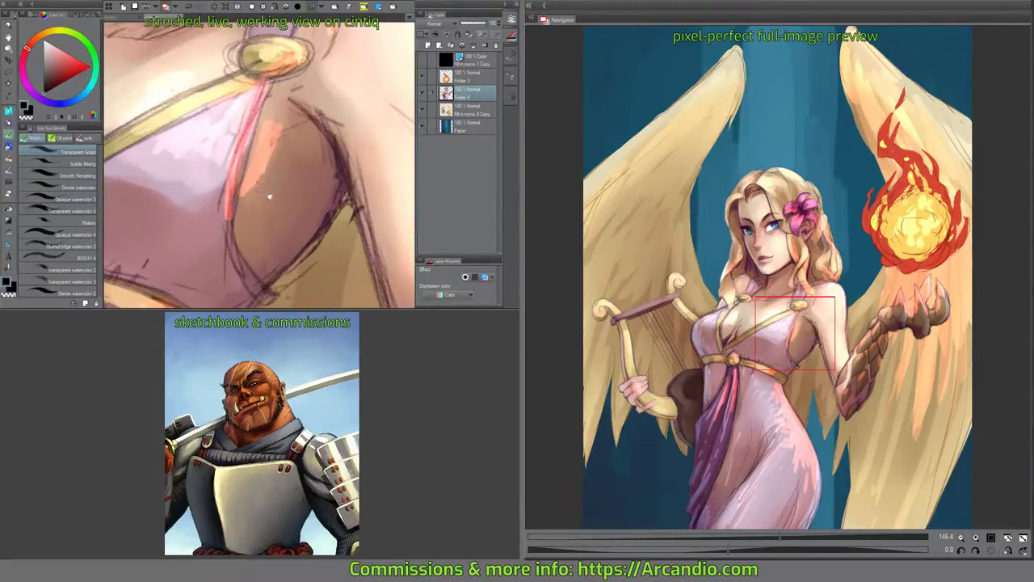
{"action": "left_click", "coordinate": [314, 205], "text": "alt"}
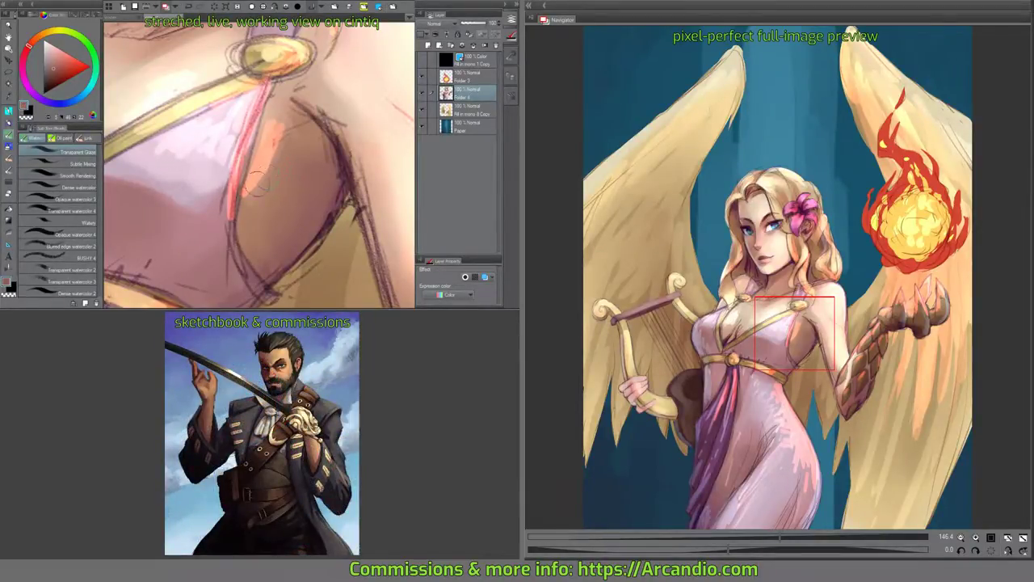
{"action": "left_click", "coordinate": [63, 138]}
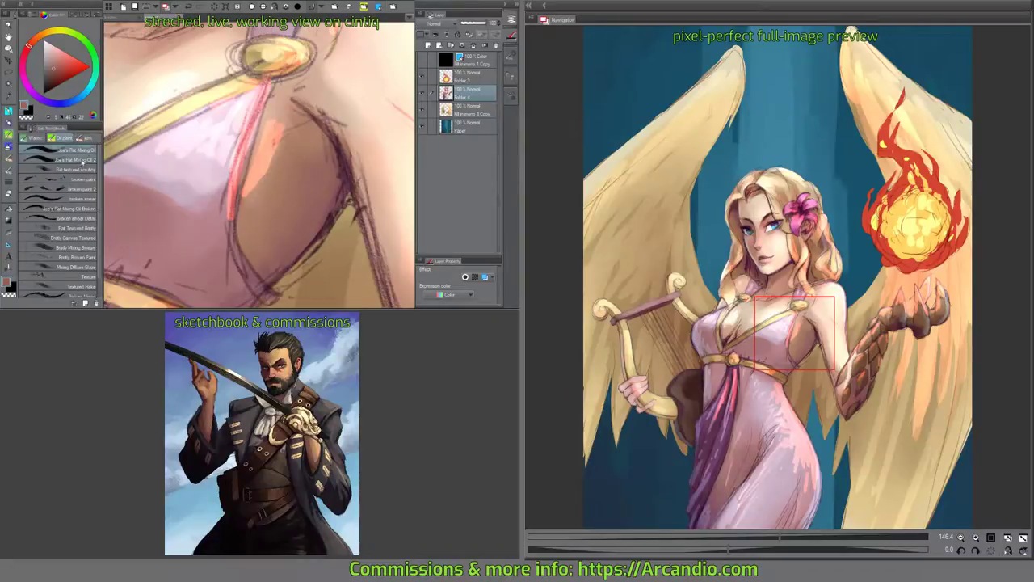
{"action": "left_click", "coordinate": [79, 160]}
{"action": "mouse_move", "coordinate": [259, 164]}
{"action": "left_mouse_down"}
{"action": "mouse_move", "coordinate": [276, 123]}
{"action": "mouse_move", "coordinate": [223, 230]}
{"action": "mouse_move", "coordinate": [276, 90]}
{"action": "mouse_move", "coordinate": [206, 180]}
{"action": "left_mouse_up"}
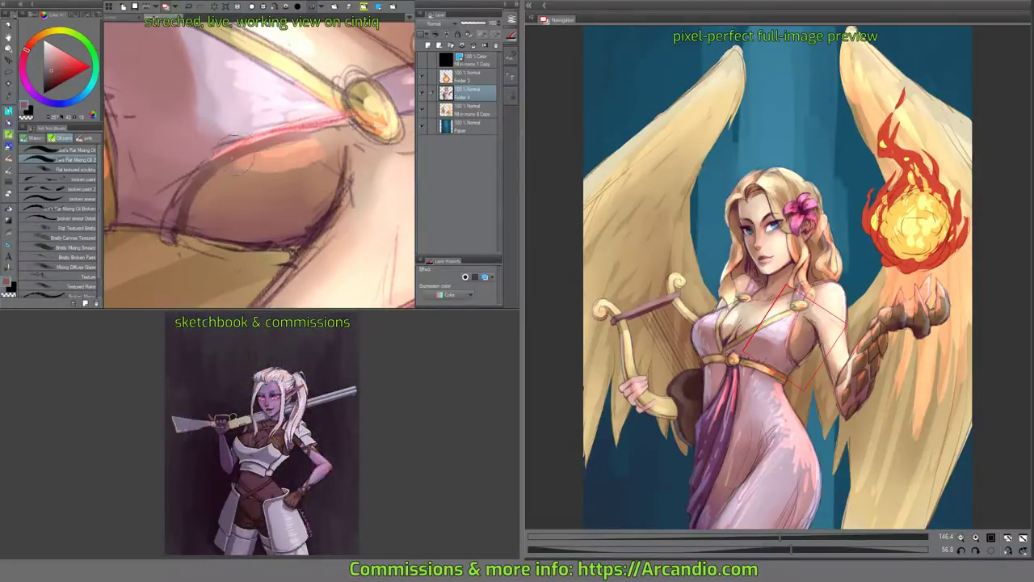
Sample the brown shaded skin and paint over the rough outline where the exposed side meets the wing.
{"action": "left_click", "coordinate": [228, 194], "text": "alt"}
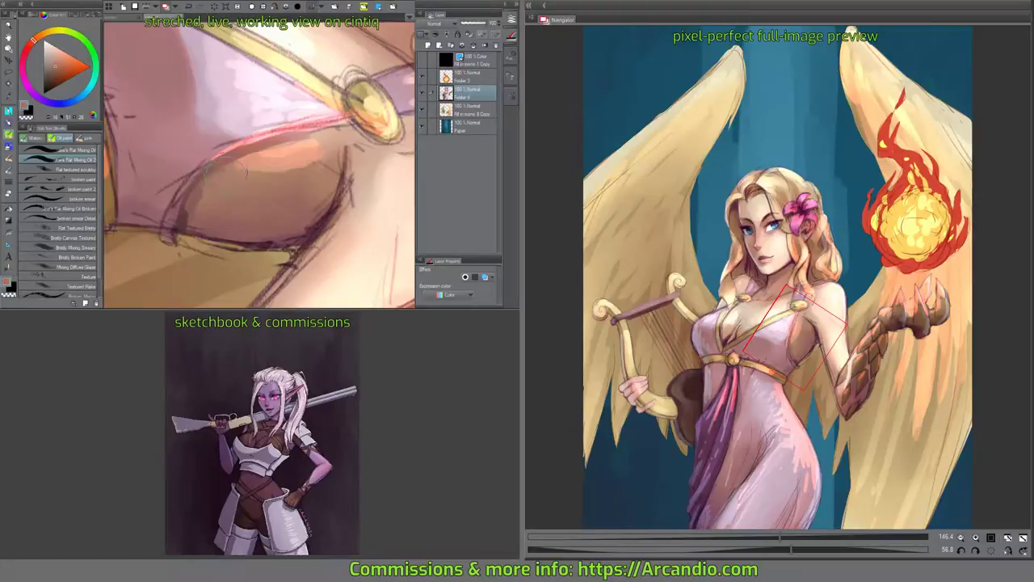
{"action": "mouse_move", "coordinate": [185, 200]}
{"action": "left_mouse_down"}
{"action": "mouse_move", "coordinate": [214, 235]}
{"action": "mouse_move", "coordinate": [258, 248]}
{"action": "mouse_move", "coordinate": [304, 235]}
{"action": "mouse_move", "coordinate": [191, 127]}
{"action": "left_mouse_up"}
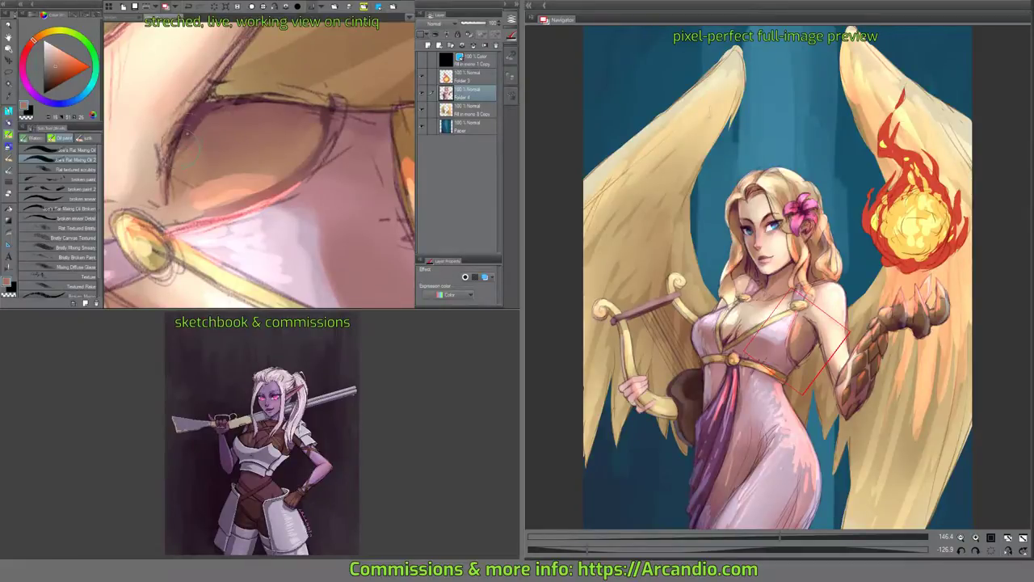
{"action": "left_click_drag", "start_coordinate": [251, 85], "coordinate": [267, 85]}
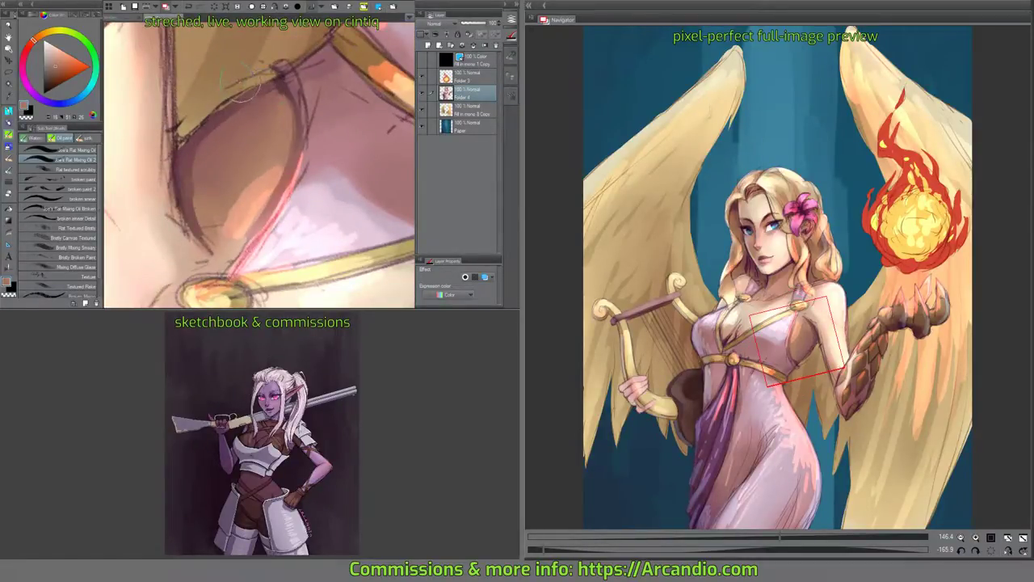
{"action": "left_click_drag", "start_coordinate": [242, 89], "coordinate": [206, 117]}
{"action": "left_click_drag", "start_coordinate": [263, 88], "coordinate": [277, 71]}
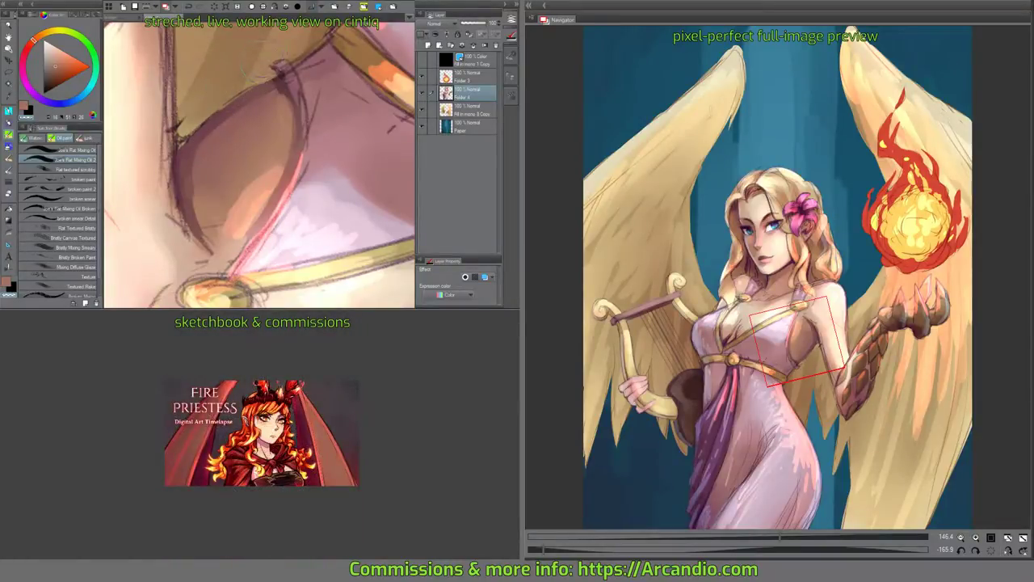
{"action": "mouse_move", "coordinate": [179, 109]}
{"action": "left_mouse_down"}
{"action": "mouse_move", "coordinate": [184, 158]}
{"action": "mouse_move", "coordinate": [230, 100]}
{"action": "left_mouse_up"}
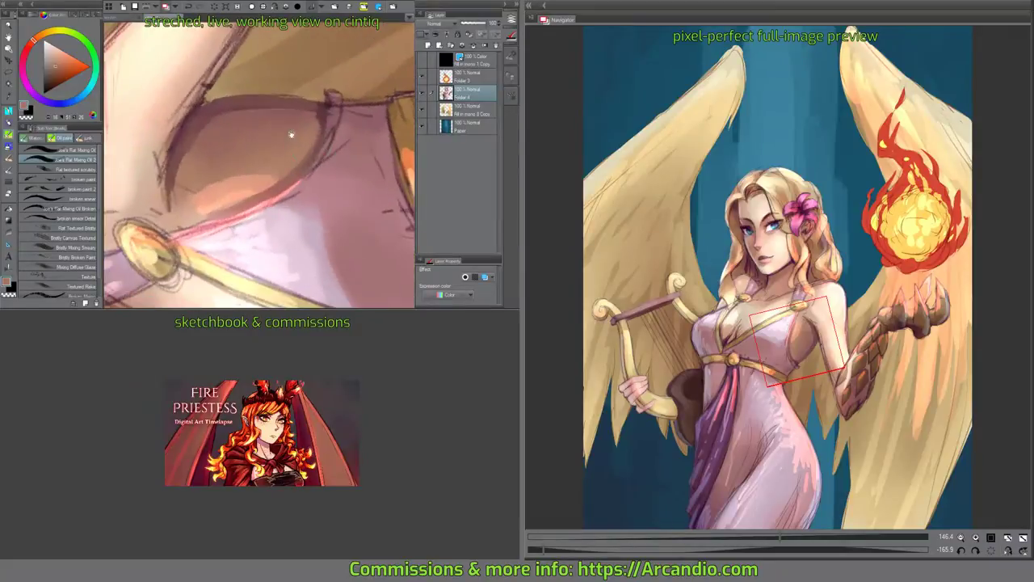
Sample the mauve dress shadow and paint over the sketch lines at the lower corner of the armhole edging with Flat Mixing Oil.
{"action": "left_click_drag", "start_coordinate": [356, 110], "coordinate": [295, 137]}
{"action": "mouse_move", "coordinate": [261, 185]}
{"action": "left_mouse_down"}
{"action": "mouse_move", "coordinate": [271, 161]}
{"action": "mouse_move", "coordinate": [264, 168]}
{"action": "left_mouse_up"}
{"action": "left_click", "coordinate": [271, 164], "text": "alt"}
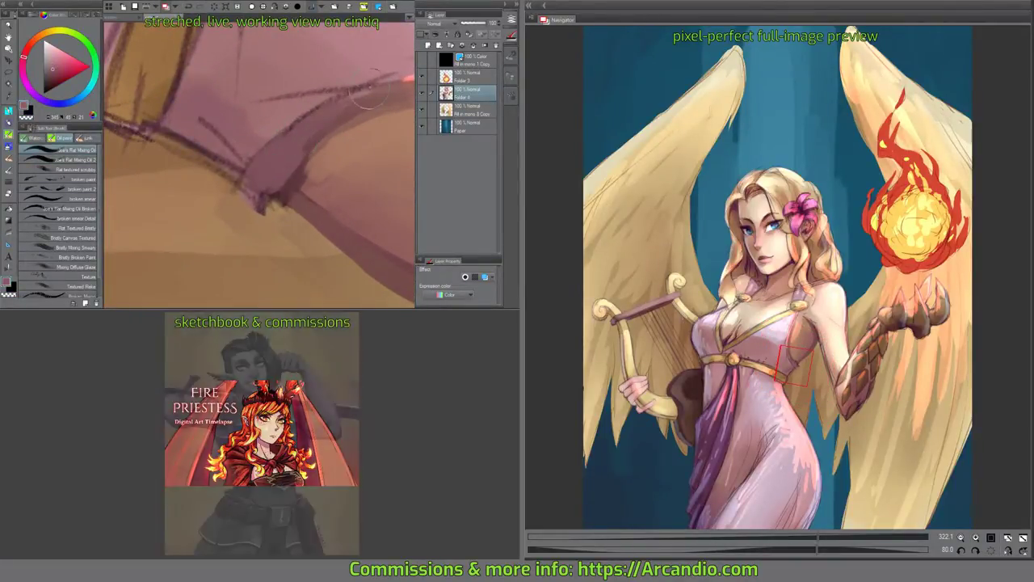
{"action": "left_click_drag", "start_coordinate": [336, 139], "coordinate": [293, 77]}
{"action": "left_click_drag", "start_coordinate": [242, 187], "coordinate": [216, 228]}
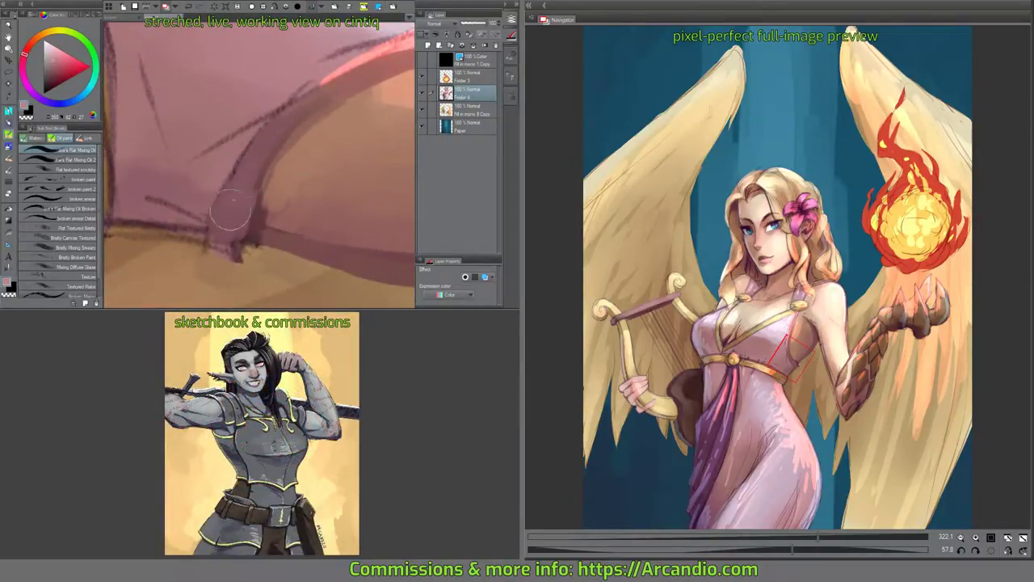
{"action": "left_click_drag", "start_coordinate": [252, 178], "coordinate": [211, 239]}
{"action": "left_click_drag", "start_coordinate": [298, 146], "coordinate": [271, 148]}
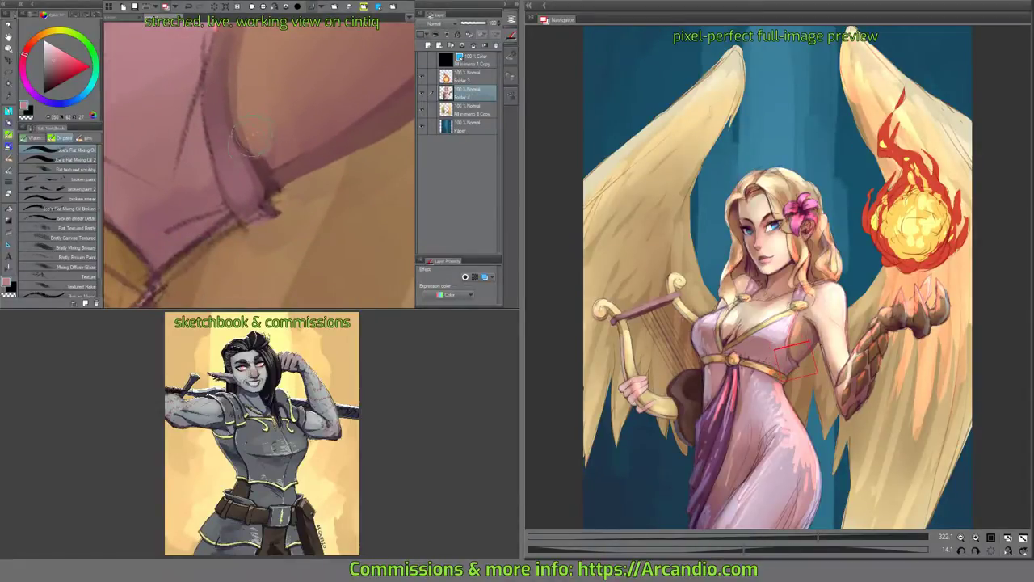
{"action": "left_click_drag", "start_coordinate": [209, 66], "coordinate": [234, 208]}
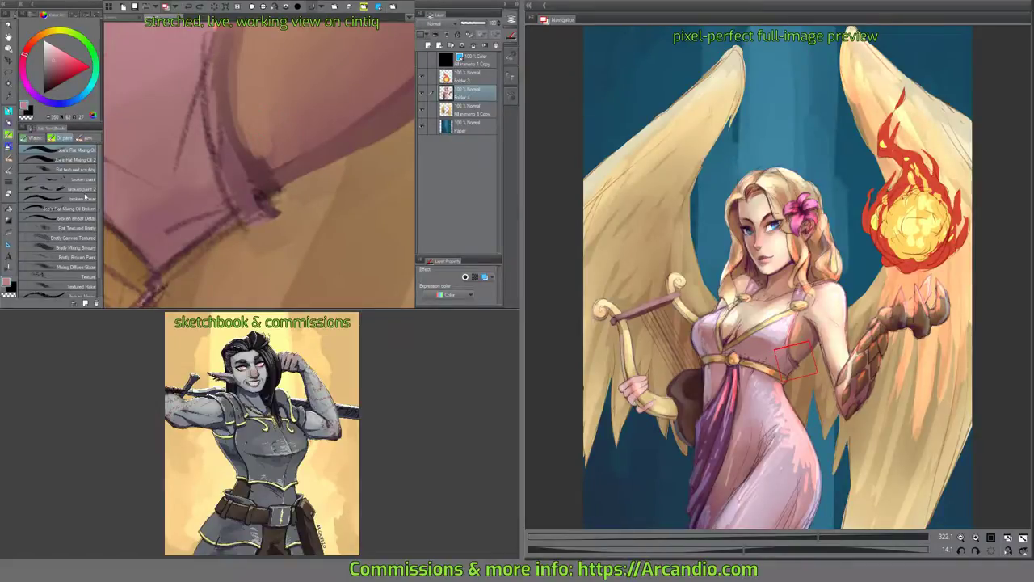
Sample the shaded skin and clean up the pointed lower corner of the armhole, trying broken smear before using Flat Mixing Oil Broken.
{"action": "left_click", "coordinate": [87, 200]}
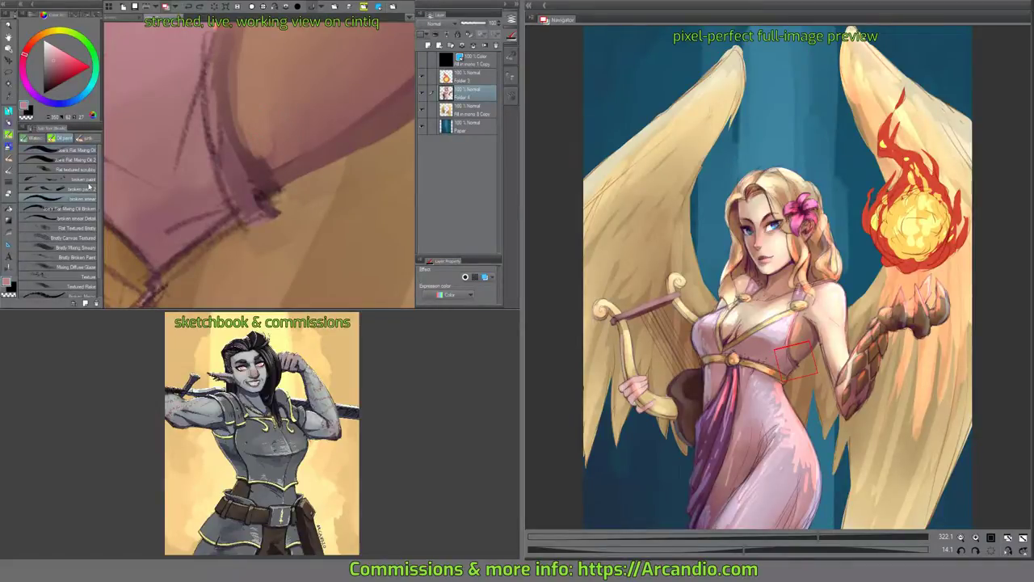
{"action": "mouse_move", "coordinate": [326, 121]}
{"action": "left_mouse_down"}
{"action": "mouse_move", "coordinate": [279, 144]}
{"action": "mouse_move", "coordinate": [341, 104]}
{"action": "mouse_move", "coordinate": [294, 130]}
{"action": "left_mouse_up"}
{"action": "left_click", "coordinate": [264, 192], "text": "alt"}
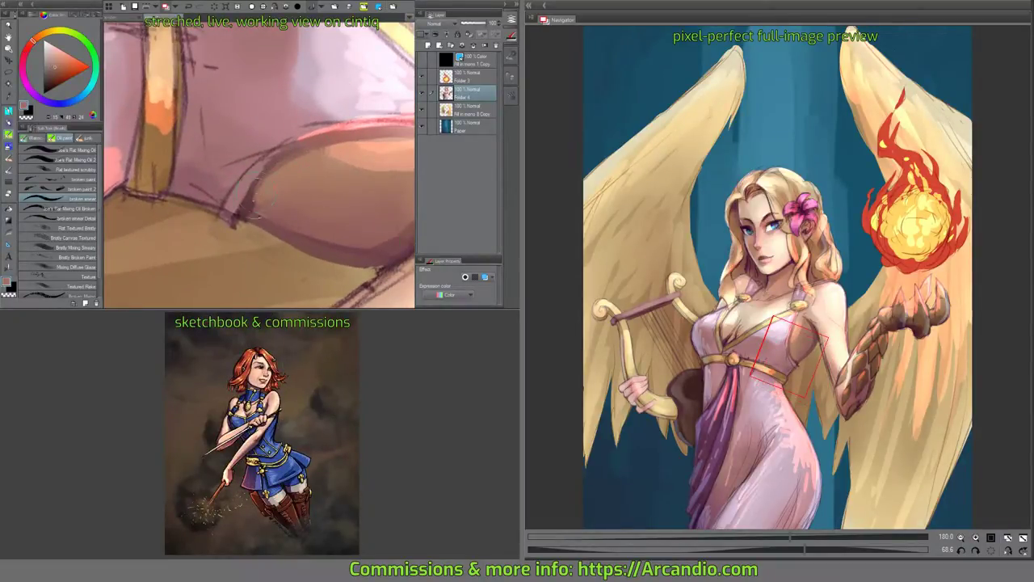
{"action": "left_click", "coordinate": [255, 218], "text": "alt"}
{"action": "left_click", "coordinate": [254, 217], "text": "alt"}
{"action": "left_click", "coordinate": [85, 209]}
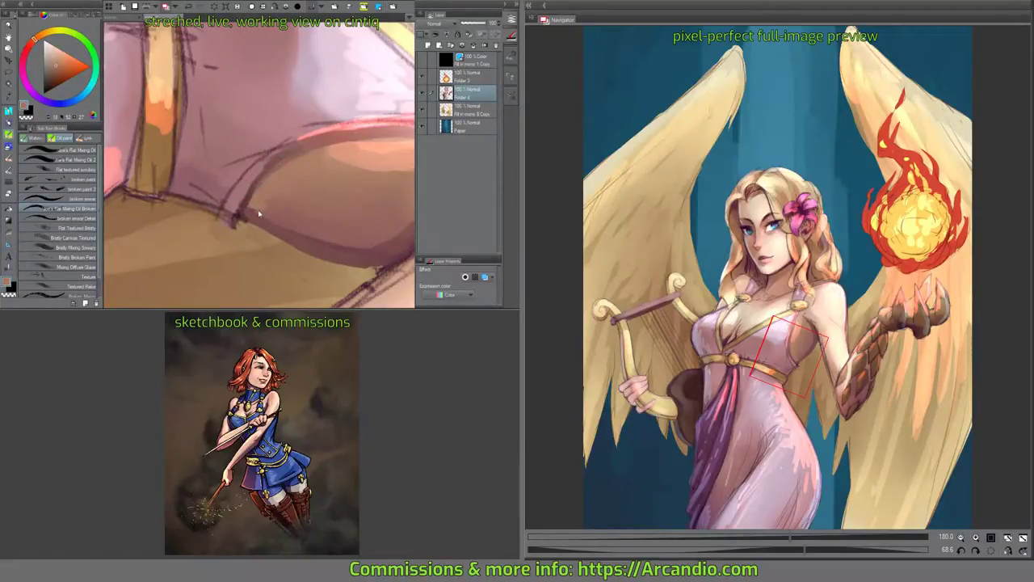
{"action": "mouse_move", "coordinate": [265, 201]}
{"action": "left_mouse_down"}
{"action": "mouse_move", "coordinate": [270, 172]}
{"action": "mouse_move", "coordinate": [251, 216]}
{"action": "mouse_move", "coordinate": [289, 201]}
{"action": "mouse_move", "coordinate": [311, 213]}
{"action": "mouse_move", "coordinate": [308, 137]}
{"action": "mouse_move", "coordinate": [304, 175]}
{"action": "left_mouse_up"}
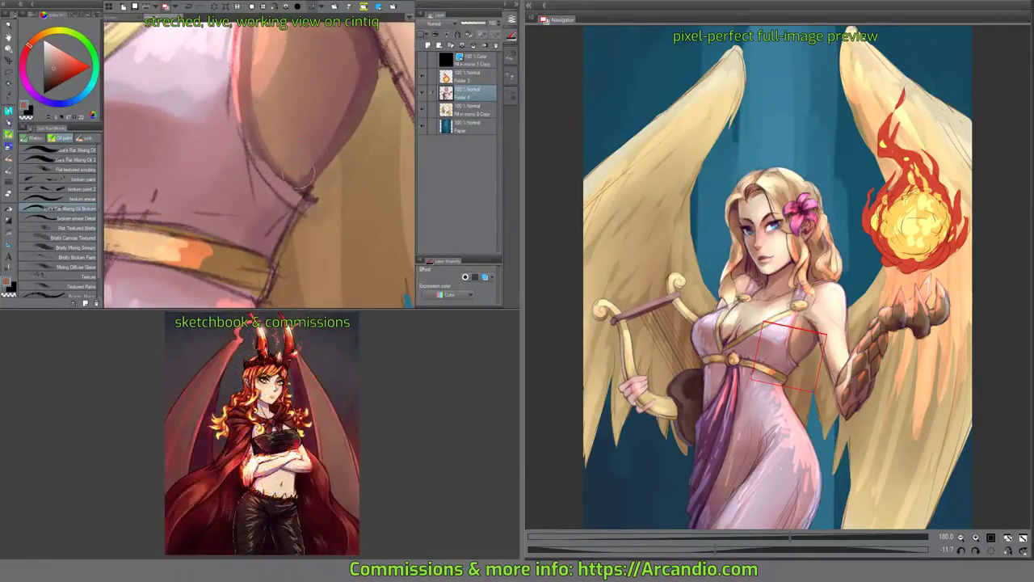
Lasso the lower part of the exposed side skin along the dress edge and paint sampled skin tones inside the selection.
{"action": "mouse_move", "coordinate": [336, 126]}
{"action": "left_mouse_down"}
{"action": "mouse_move", "coordinate": [330, 157]}
{"action": "mouse_move", "coordinate": [222, 198]}
{"action": "left_mouse_up"}
{"action": "key", "text": "m"}
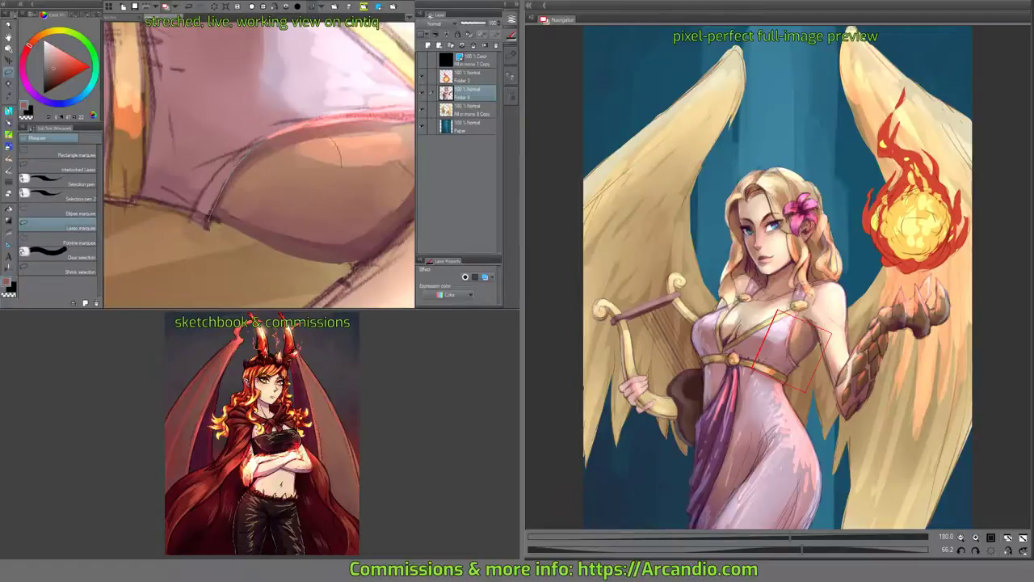
{"action": "left_click_drag", "start_coordinate": [312, 257], "coordinate": [207, 220]}
{"action": "key", "text": "b"}
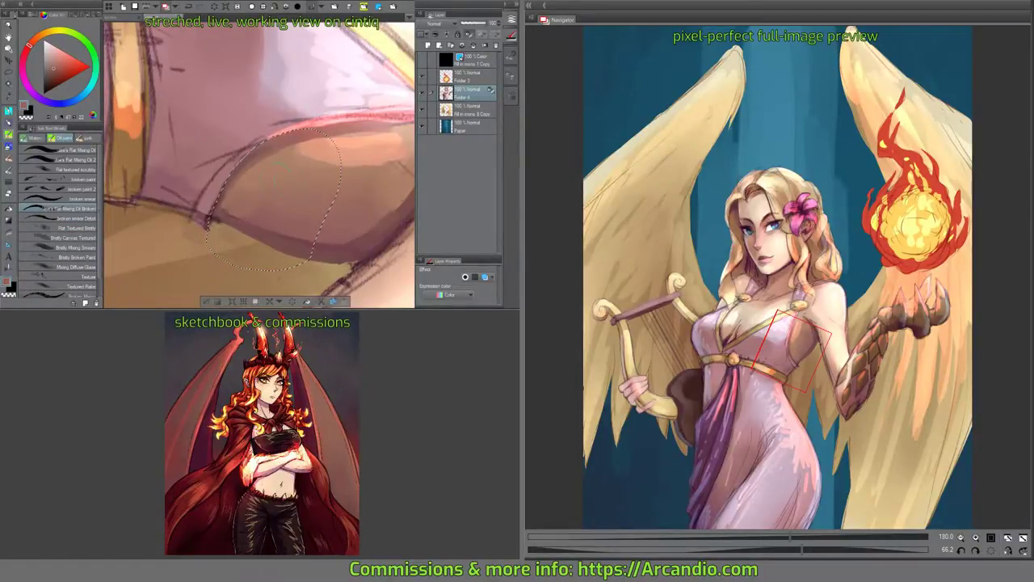
{"action": "mouse_move", "coordinate": [242, 154]}
{"action": "left_mouse_down"}
{"action": "mouse_move", "coordinate": [214, 218]}
{"action": "mouse_move", "coordinate": [233, 176]}
{"action": "mouse_move", "coordinate": [225, 200]}
{"action": "left_mouse_up"}
{"action": "left_click", "coordinate": [243, 154], "text": "alt"}
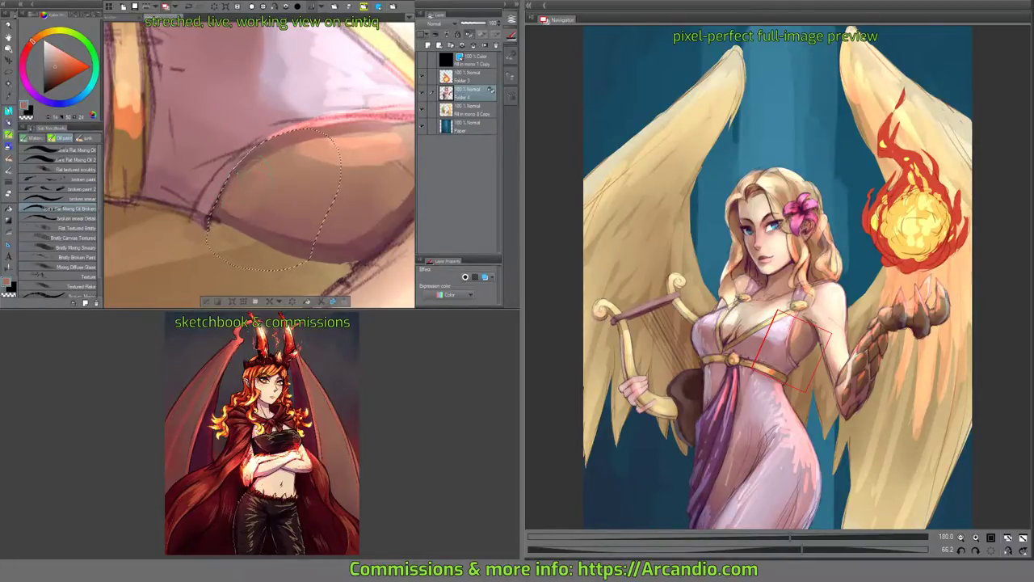
{"action": "left_click_drag", "start_coordinate": [248, 153], "coordinate": [341, 234]}
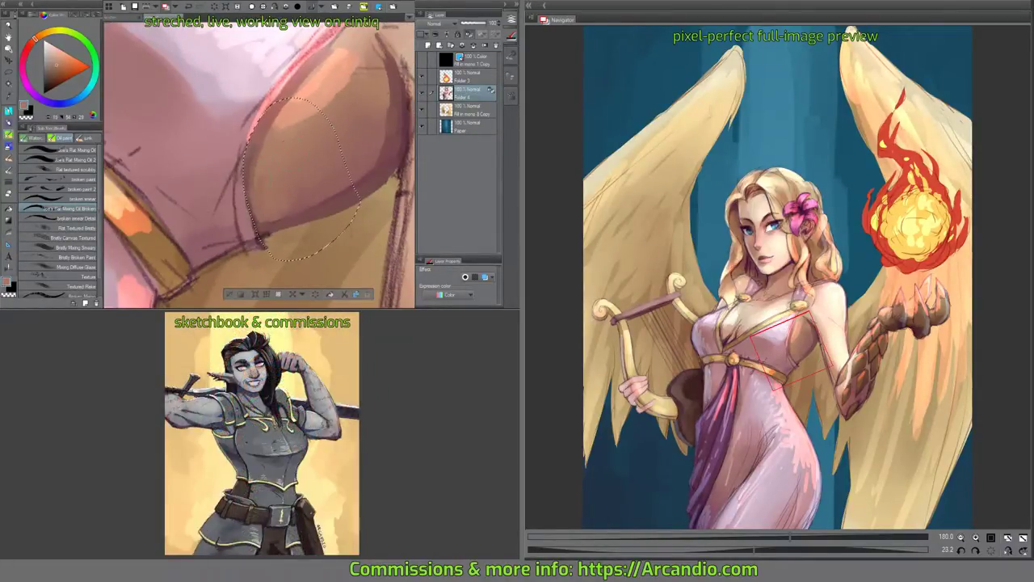
Sample a darker skin tone, shade the lower part of the selected side skin, and clear the selection.
{"action": "left_click", "coordinate": [307, 209], "text": "alt"}
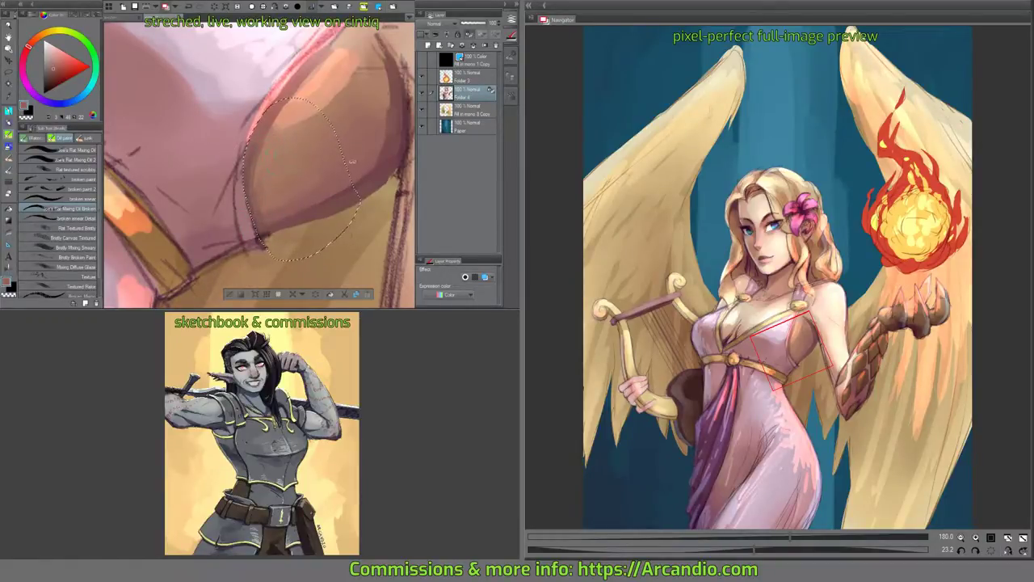
{"action": "left_click_drag", "start_coordinate": [273, 218], "coordinate": [314, 259]}
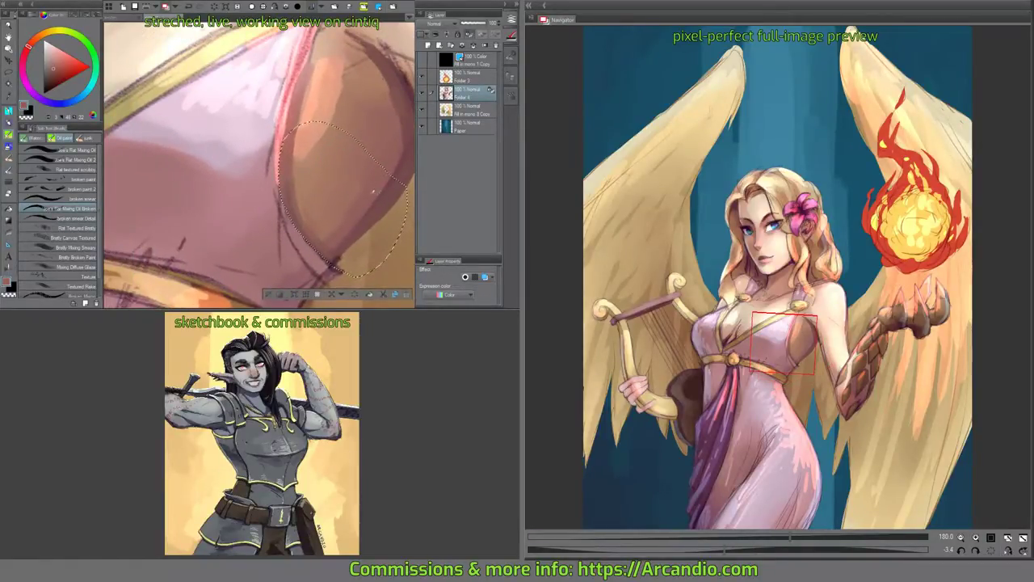
{"action": "mouse_move", "coordinate": [373, 191]}
{"action": "left_mouse_down"}
{"action": "mouse_move", "coordinate": [329, 194]}
{"action": "mouse_move", "coordinate": [345, 197]}
{"action": "mouse_move", "coordinate": [323, 119]}
{"action": "left_mouse_up"}
{"action": "key", "text": "ctrl+d"}
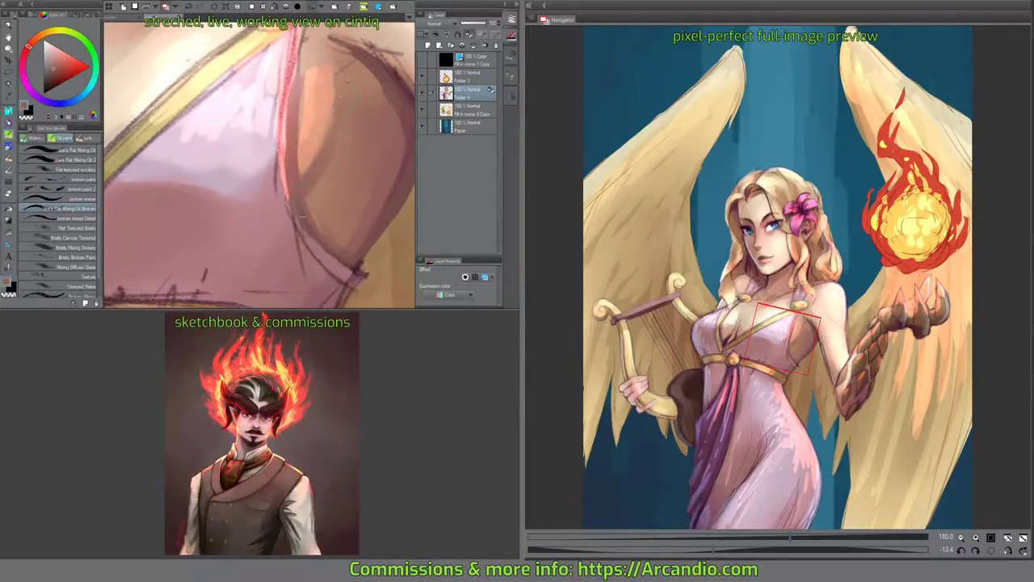
Sample a light peach skin tone and paint the soft highlight on the side skin along the dress's red-lit edge.
{"action": "left_click_drag", "start_coordinate": [364, 101], "coordinate": [280, 210]}
{"action": "left_click", "coordinate": [295, 191], "text": "alt"}
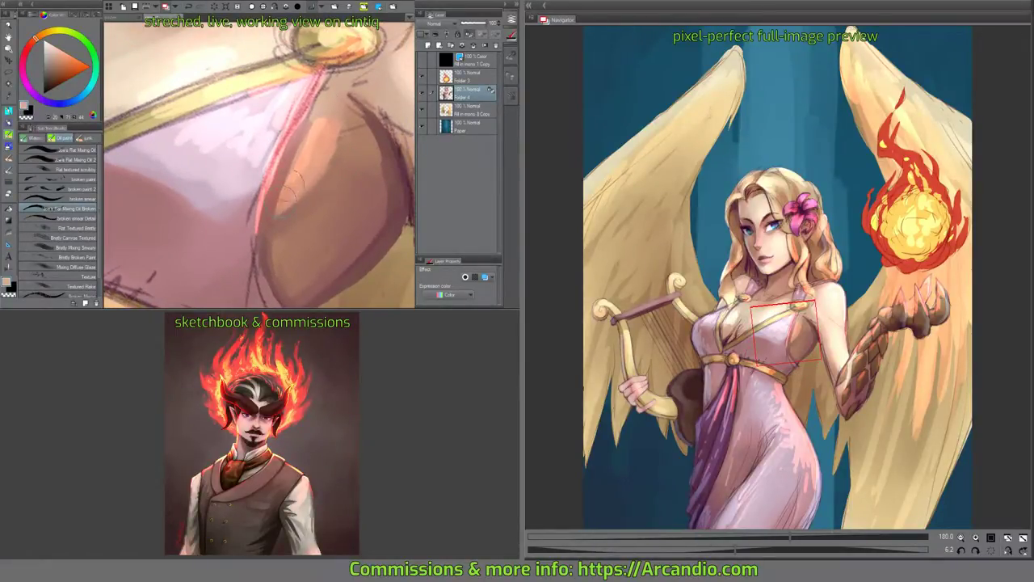
{"action": "left_click_drag", "start_coordinate": [303, 174], "coordinate": [281, 203]}
{"action": "left_click_drag", "start_coordinate": [315, 133], "coordinate": [291, 173]}
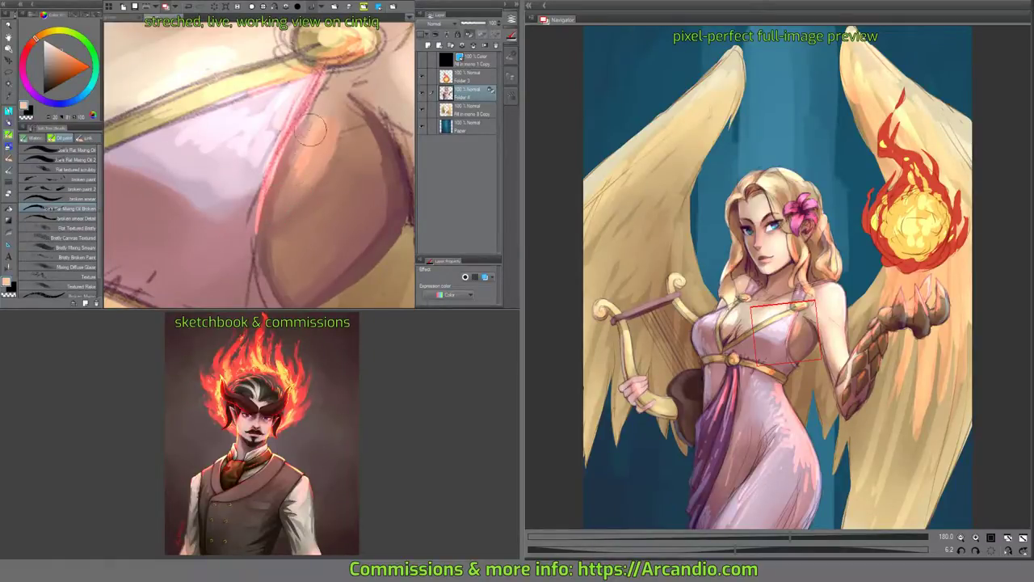
{"action": "mouse_move", "coordinate": [327, 109]}
{"action": "left_mouse_down"}
{"action": "mouse_move", "coordinate": [295, 149]}
{"action": "mouse_move", "coordinate": [306, 154]}
{"action": "mouse_move", "coordinate": [299, 161]}
{"action": "mouse_move", "coordinate": [307, 146]}
{"action": "left_mouse_up"}
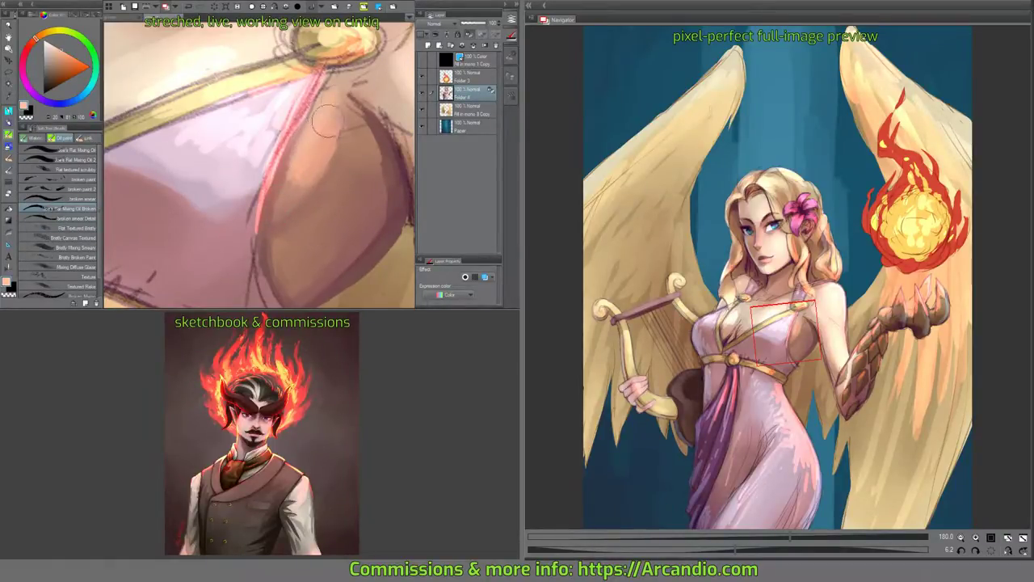
{"action": "left_click_drag", "start_coordinate": [338, 89], "coordinate": [282, 187]}
Sample a dark shadow tone and paint over the sketch lines in the armpit and along the underside of the upper arm.
{"action": "mouse_move", "coordinate": [322, 139]}
{"action": "left_mouse_down"}
{"action": "mouse_move", "coordinate": [290, 198]}
{"action": "mouse_move", "coordinate": [352, 128]}
{"action": "mouse_move", "coordinate": [371, 165]}
{"action": "mouse_move", "coordinate": [336, 201]}
{"action": "mouse_move", "coordinate": [340, 152]}
{"action": "mouse_move", "coordinate": [272, 92]}
{"action": "mouse_move", "coordinate": [290, 108]}
{"action": "mouse_move", "coordinate": [251, 155]}
{"action": "left_mouse_up"}
{"action": "left_click", "coordinate": [287, 188], "text": "alt"}
{"action": "left_click", "coordinate": [256, 131], "text": "alt"}
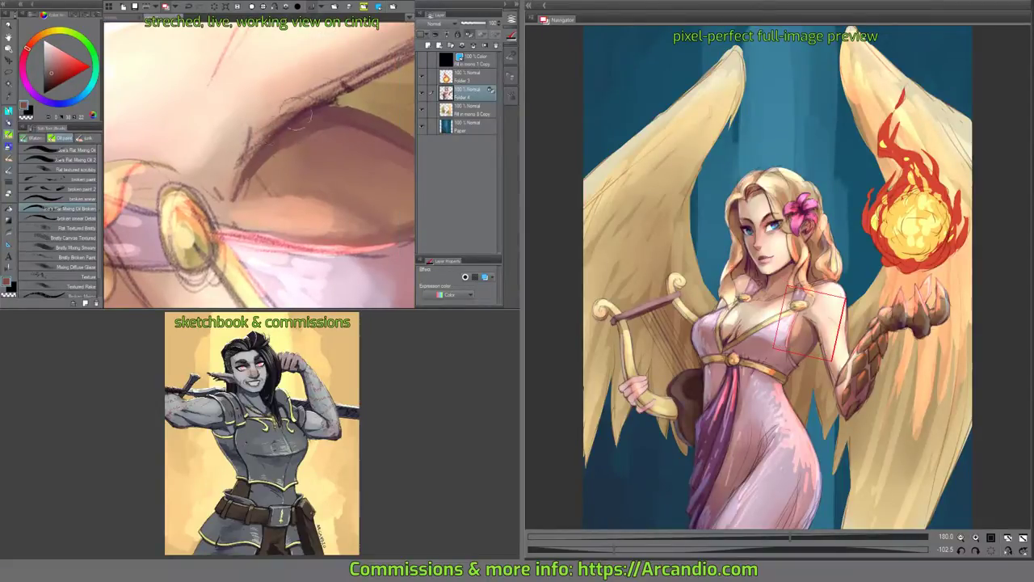
{"action": "left_click_drag", "start_coordinate": [347, 74], "coordinate": [247, 154]}
{"action": "left_click_drag", "start_coordinate": [298, 95], "coordinate": [247, 133]}
{"action": "mouse_move", "coordinate": [355, 68]}
{"action": "left_mouse_down"}
{"action": "mouse_move", "coordinate": [222, 161]}
{"action": "mouse_move", "coordinate": [226, 176]}
{"action": "left_mouse_up"}
{"action": "mouse_move", "coordinate": [364, 91]}
{"action": "left_mouse_down"}
{"action": "mouse_move", "coordinate": [262, 157]}
{"action": "mouse_move", "coordinate": [290, 130]}
{"action": "mouse_move", "coordinate": [280, 146]}
{"action": "mouse_move", "coordinate": [343, 103]}
{"action": "left_mouse_up"}
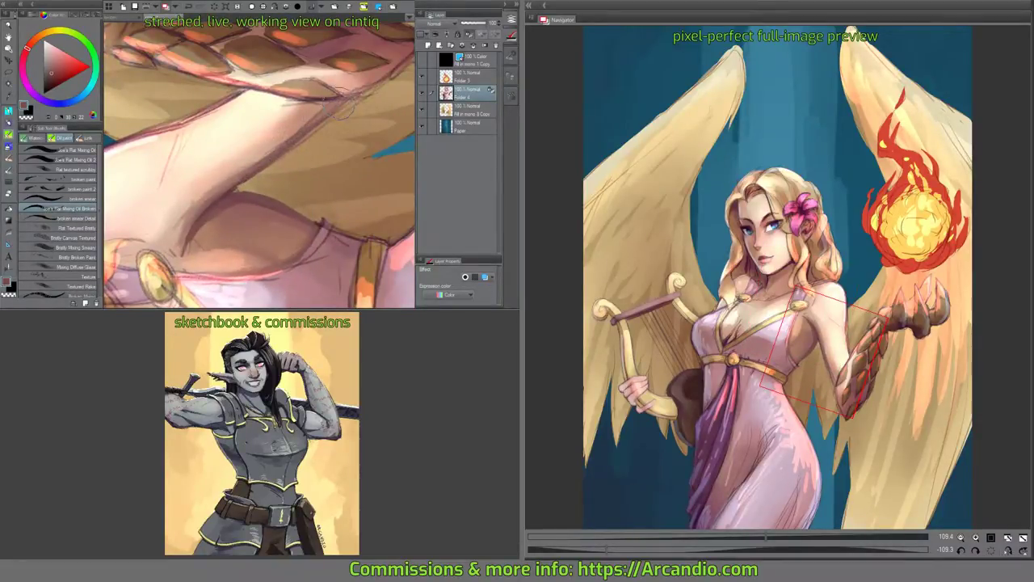
Save the illustration file.
{"action": "key", "text": "minus"}
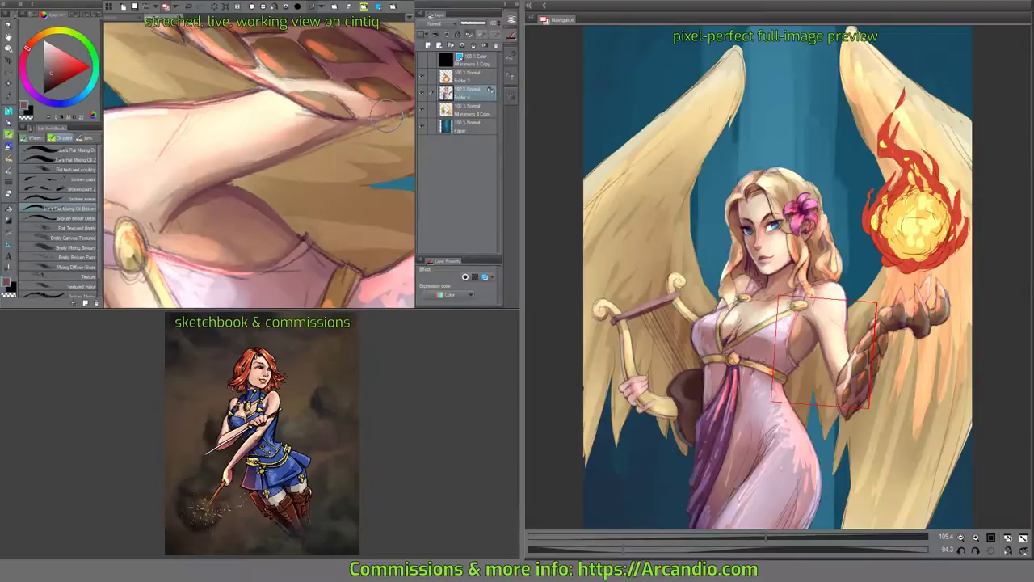
{"action": "key", "text": "ctrl+s"}
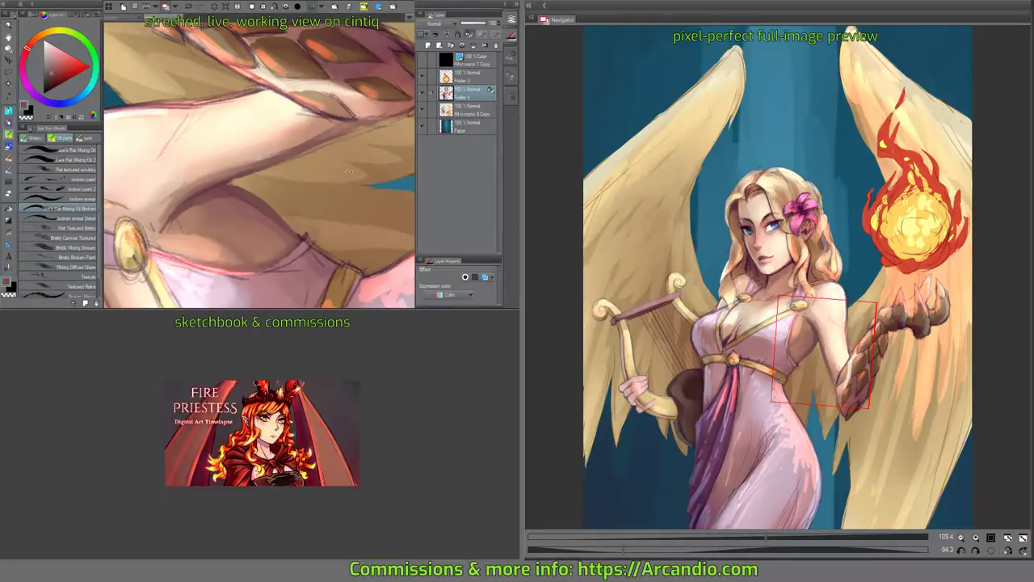
{"action": "left_click_drag", "start_coordinate": [340, 158], "coordinate": [331, 150]}
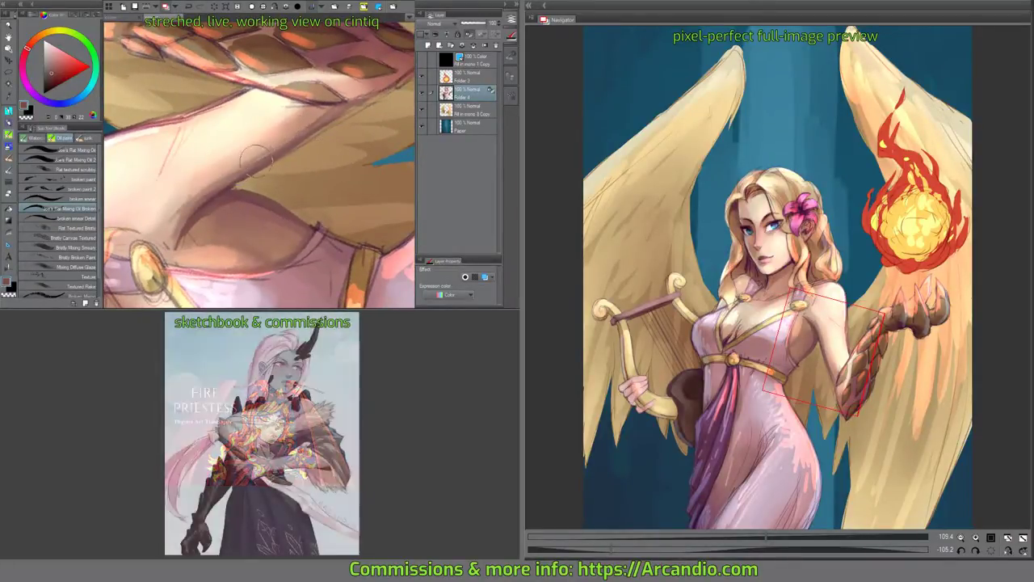
Paint over the sketch lines along the underside of the upper arm down towards the elbow.
{"action": "left_click_drag", "start_coordinate": [339, 97], "coordinate": [299, 137]}
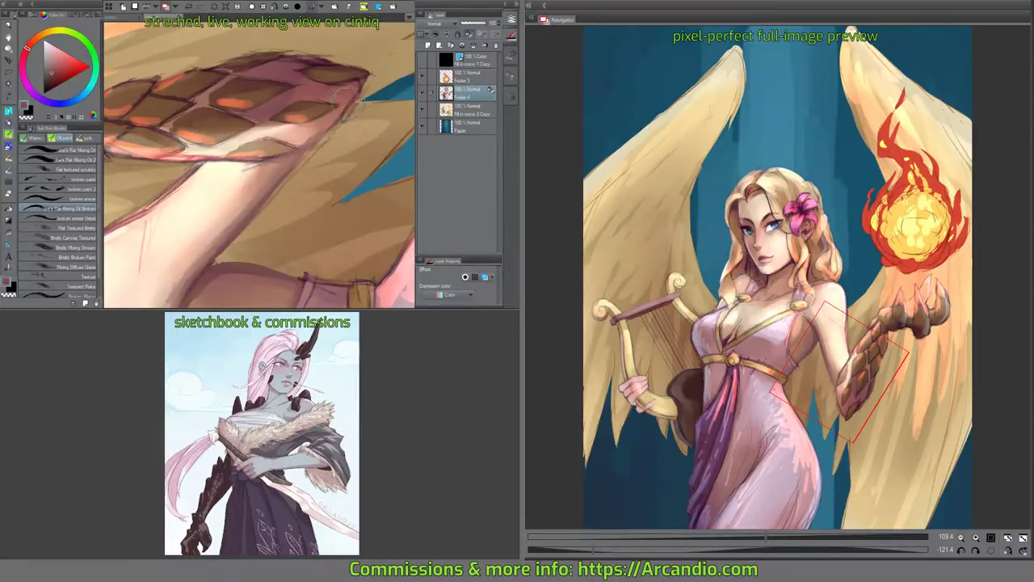
{"action": "mouse_move", "coordinate": [355, 95]}
{"action": "left_mouse_down"}
{"action": "mouse_move", "coordinate": [359, 139]}
{"action": "mouse_move", "coordinate": [367, 147]}
{"action": "mouse_move", "coordinate": [330, 166]}
{"action": "mouse_move", "coordinate": [361, 151]}
{"action": "left_mouse_up"}
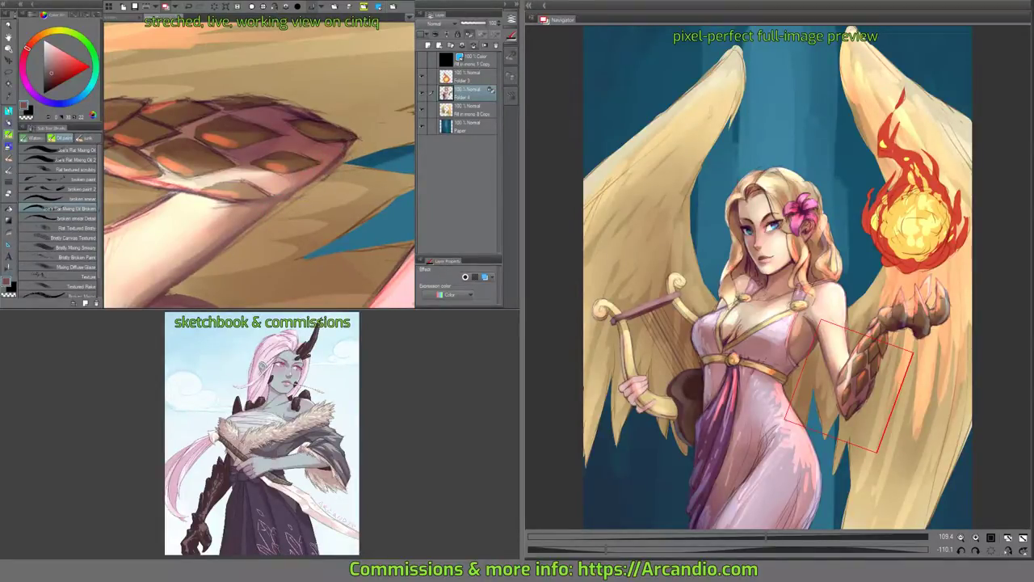
{"action": "left_click", "coordinate": [472, 42]}
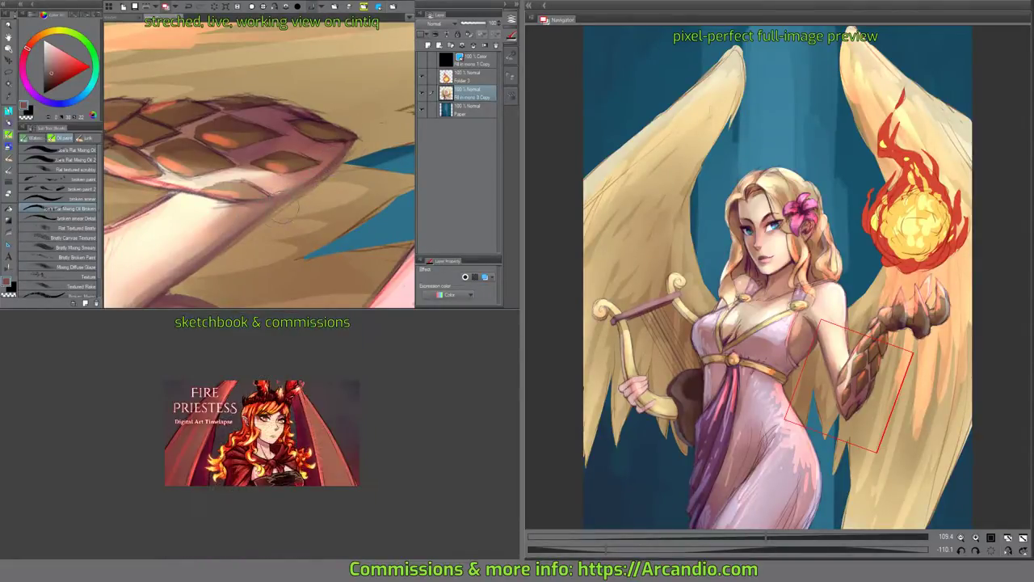
{"action": "mouse_move", "coordinate": [331, 180]}
{"action": "left_mouse_down"}
{"action": "mouse_move", "coordinate": [275, 217]}
{"action": "mouse_move", "coordinate": [302, 203]}
{"action": "left_mouse_up"}
{"action": "key", "text": "ctrl+j"}
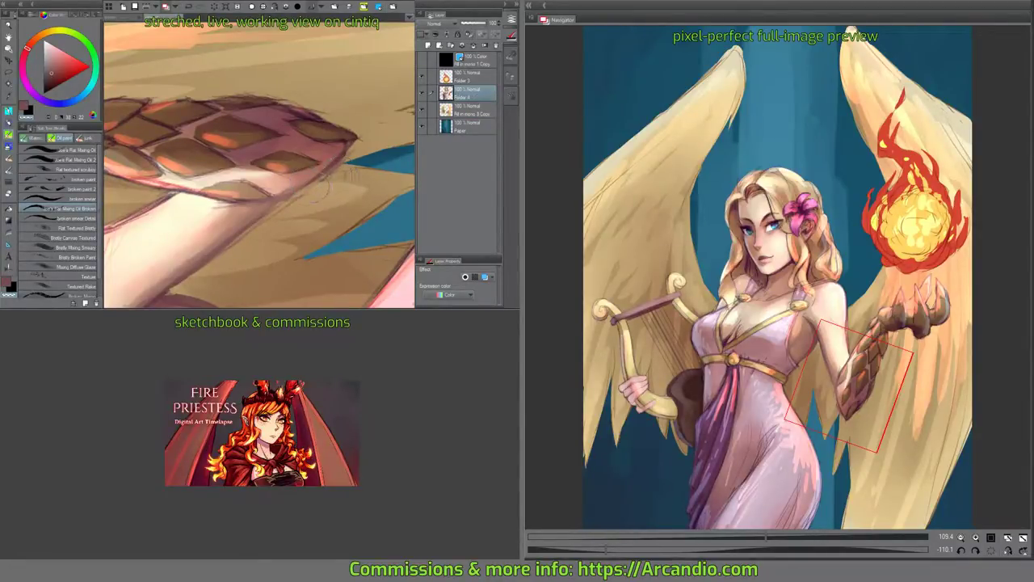
Smooth the arm's lower contour up to the elbow and sample a shadow tone to clean up the elbow tip.
{"action": "mouse_move", "coordinate": [234, 243]}
{"action": "left_mouse_down"}
{"action": "mouse_move", "coordinate": [283, 190]}
{"action": "mouse_move", "coordinate": [311, 184]}
{"action": "left_mouse_up"}
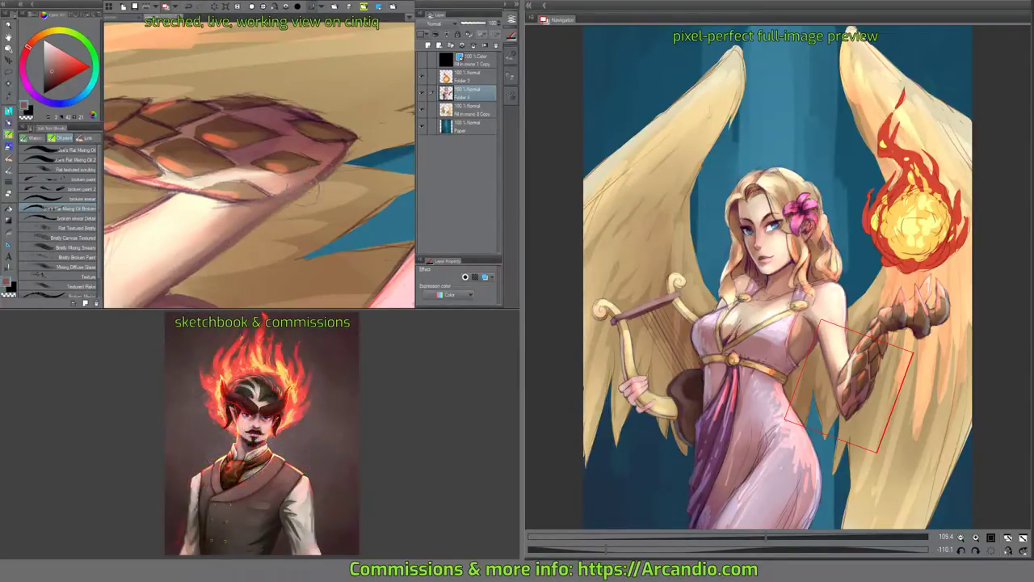
{"action": "left_click", "coordinate": [344, 168], "text": "alt"}
{"action": "left_click_drag", "start_coordinate": [366, 133], "coordinate": [367, 179]}
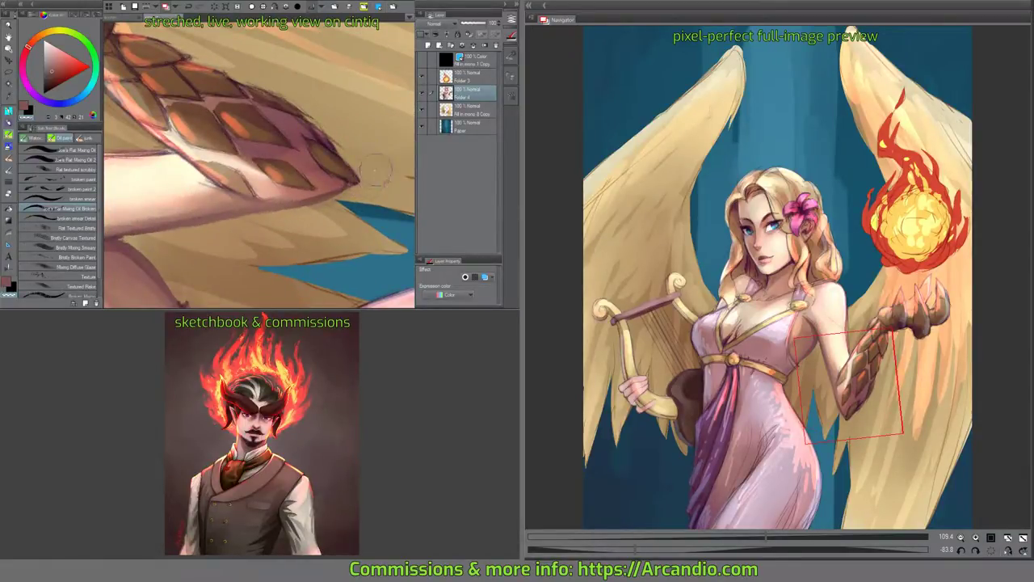
Sample pale, peach and shadow skin tones and blend the lower arm's skin into the scales at the inner elbow.
{"action": "mouse_move", "coordinate": [359, 190]}
{"action": "left_mouse_down"}
{"action": "mouse_move", "coordinate": [389, 207]}
{"action": "mouse_move", "coordinate": [389, 195]}
{"action": "mouse_move", "coordinate": [346, 214]}
{"action": "mouse_move", "coordinate": [230, 166]}
{"action": "mouse_move", "coordinate": [237, 153]}
{"action": "mouse_move", "coordinate": [227, 193]}
{"action": "mouse_move", "coordinate": [236, 143]}
{"action": "left_mouse_up"}
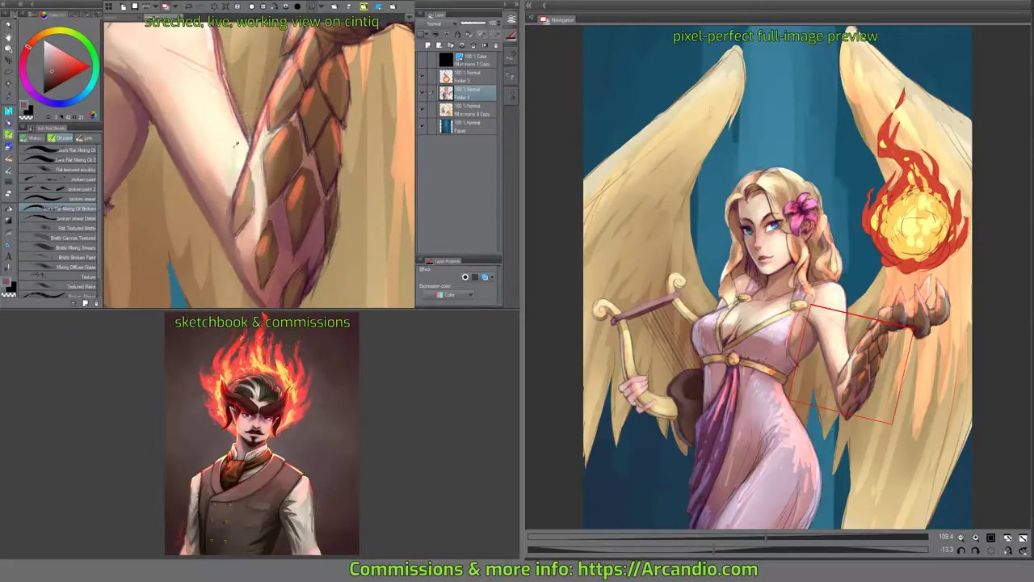
{"action": "left_click", "coordinate": [236, 144], "text": "alt"}
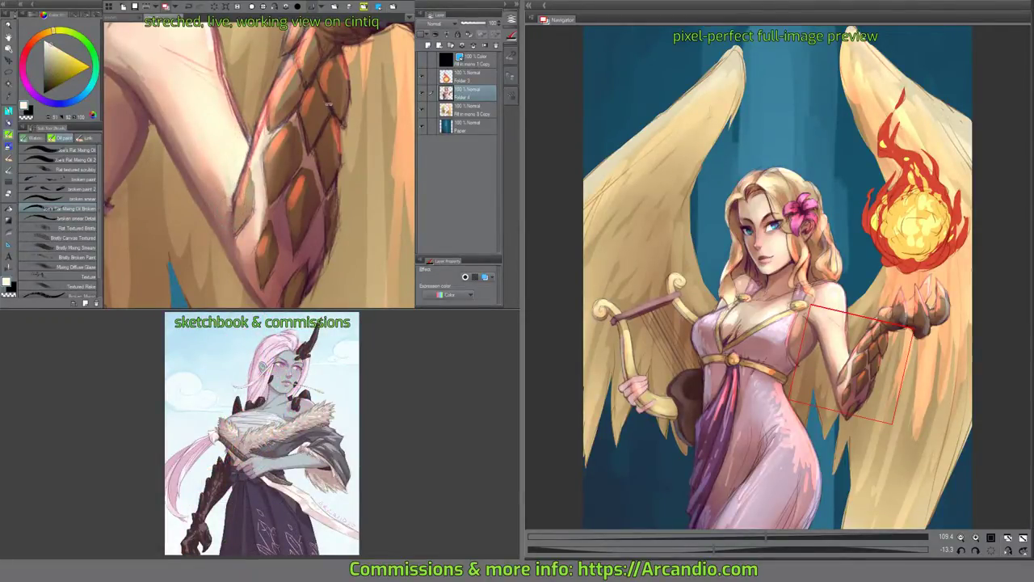
{"action": "left_click_drag", "start_coordinate": [327, 103], "coordinate": [232, 141]}
{"action": "left_click", "coordinate": [232, 141], "text": "alt"}
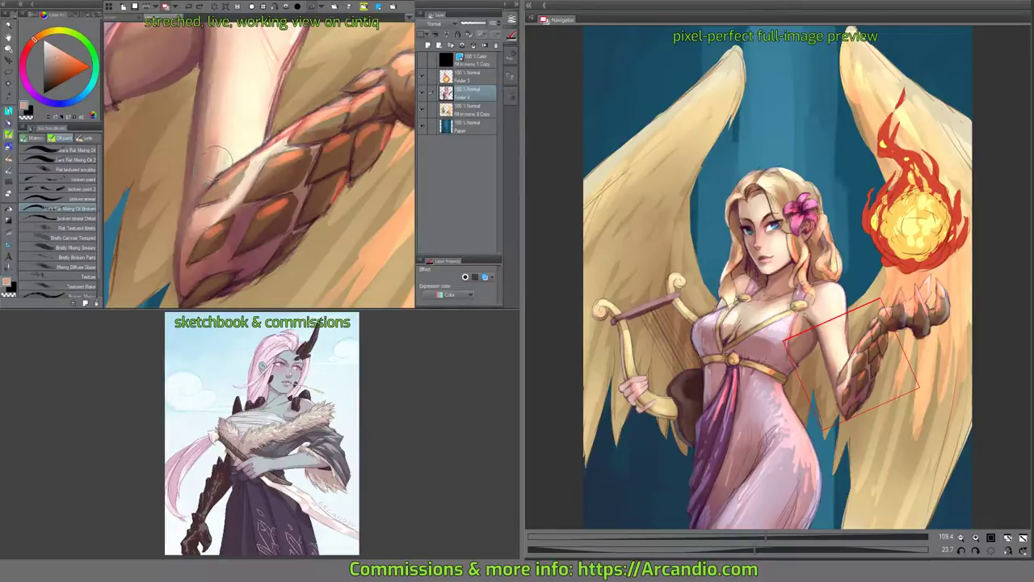
{"action": "left_click", "coordinate": [199, 194], "text": "alt"}
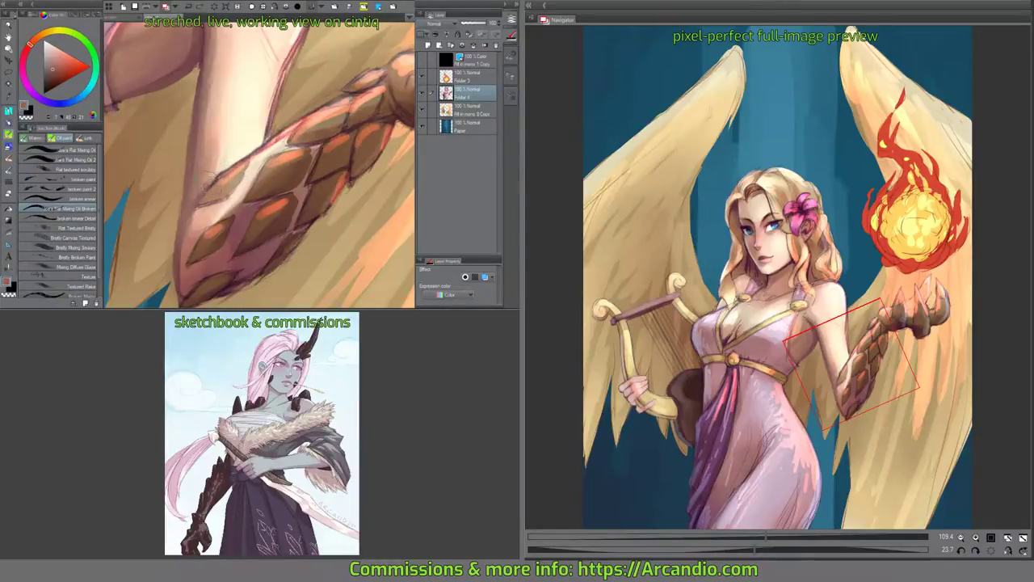
{"action": "left_click", "coordinate": [216, 145], "text": "alt"}
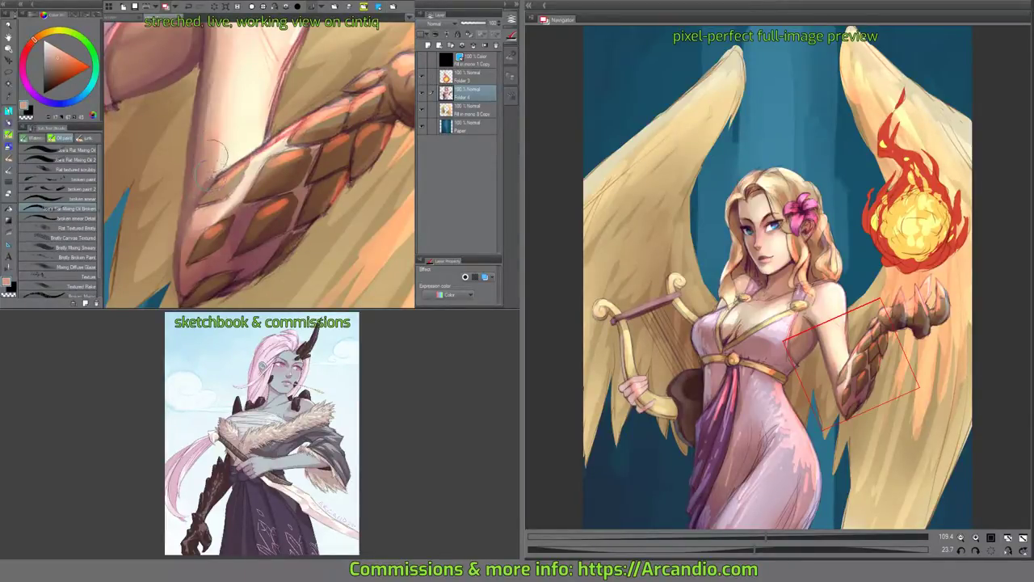
{"action": "left_click_drag", "start_coordinate": [266, 162], "coordinate": [239, 168]}
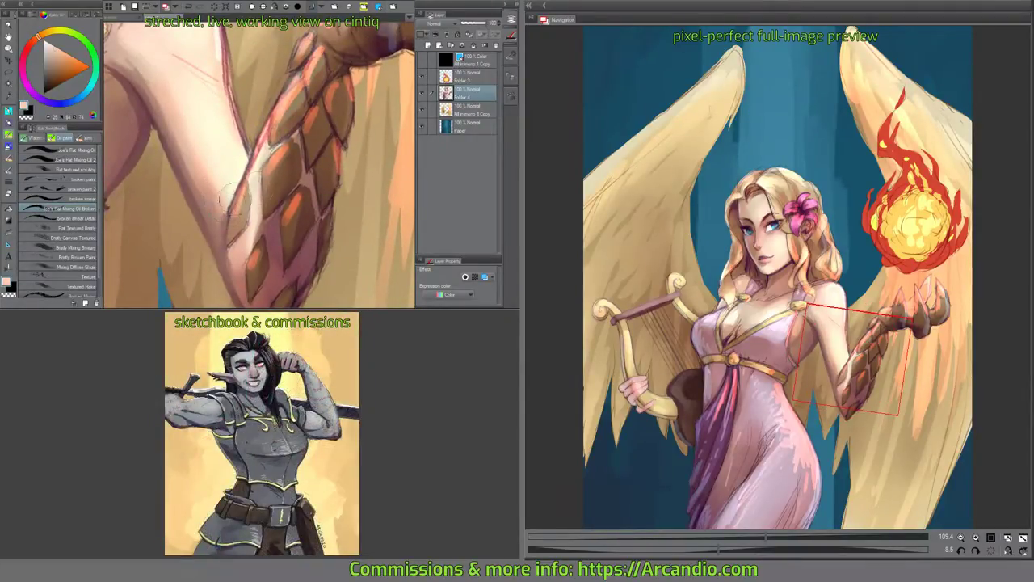
{"action": "left_click_drag", "start_coordinate": [231, 198], "coordinate": [238, 169]}
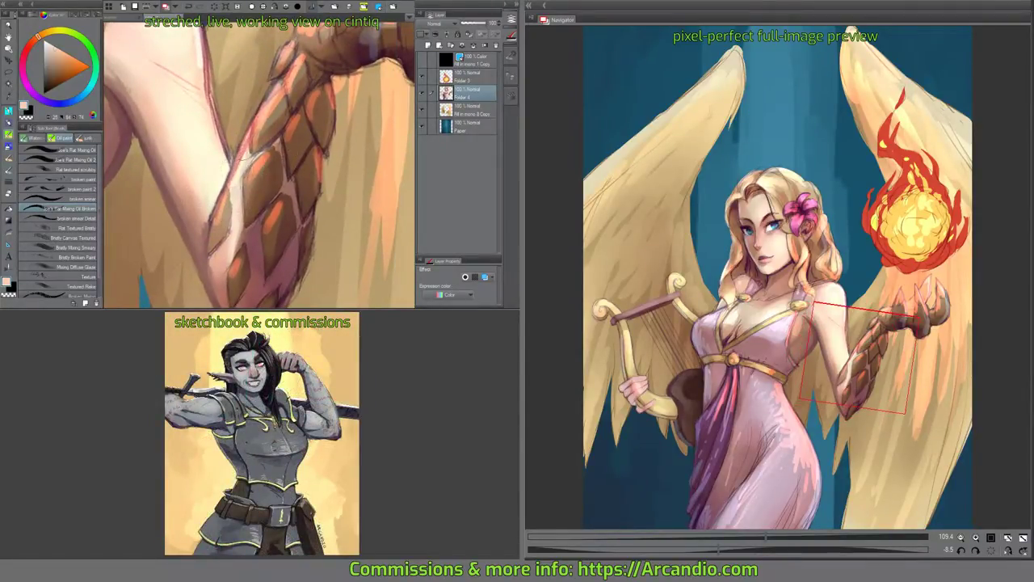
Sample a dark purplish tone at the wrist scales and shade the wrist and undersides of the clawed hand's fingers.
{"action": "left_click_drag", "start_coordinate": [207, 65], "coordinate": [178, 77]}
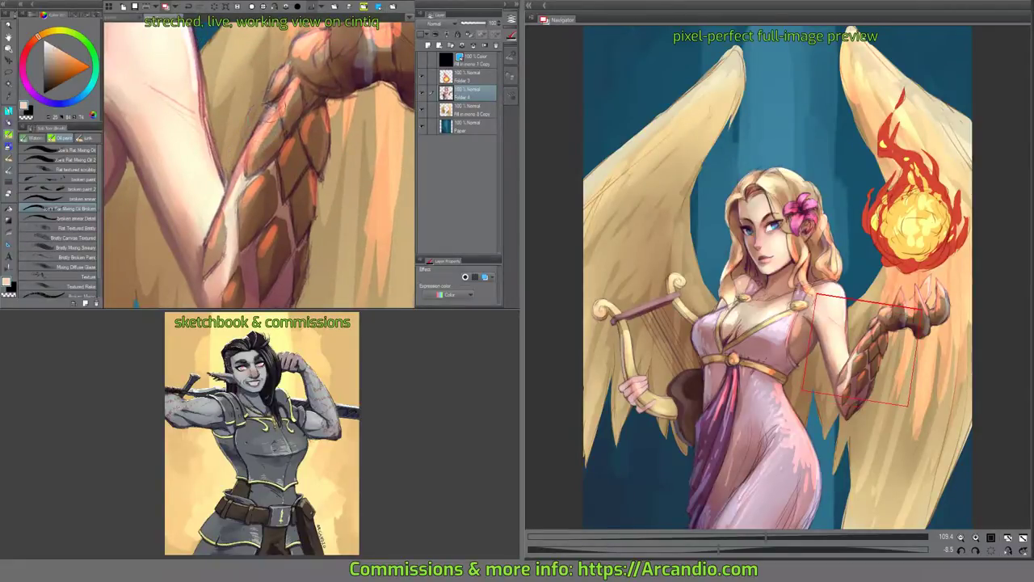
{"action": "left_click", "coordinate": [265, 116], "text": "alt"}
{"action": "left_click", "coordinate": [252, 97], "text": "alt"}
{"action": "left_click", "coordinate": [289, 105], "text": "alt"}
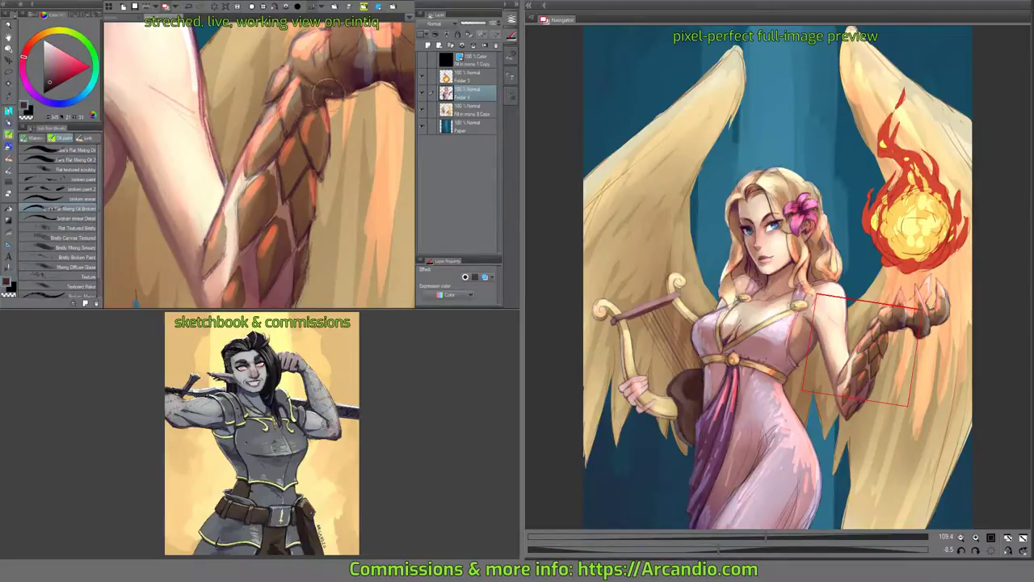
{"action": "left_click_drag", "start_coordinate": [330, 84], "coordinate": [303, 125]}
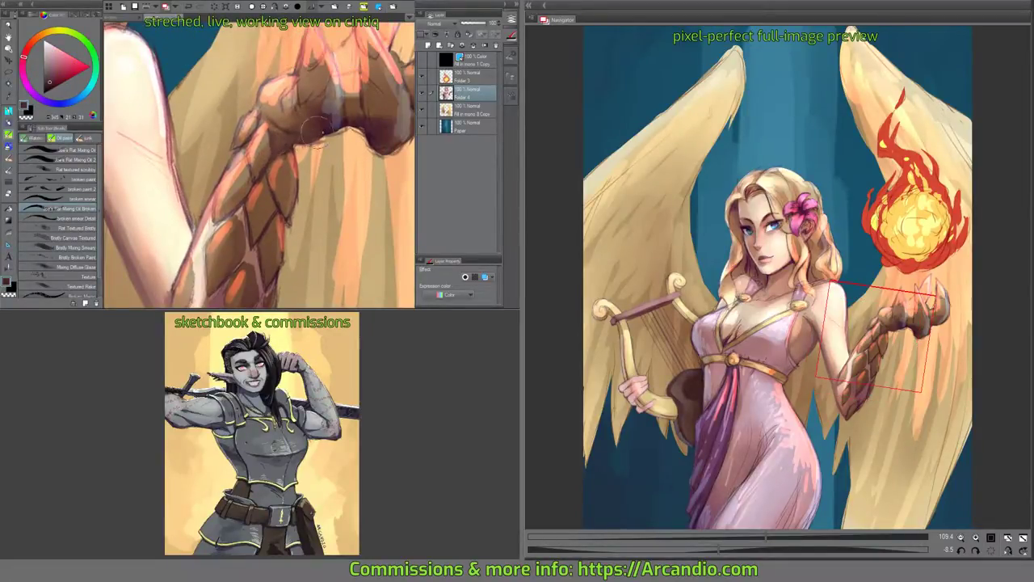
{"action": "left_click_drag", "start_coordinate": [311, 101], "coordinate": [230, 120]}
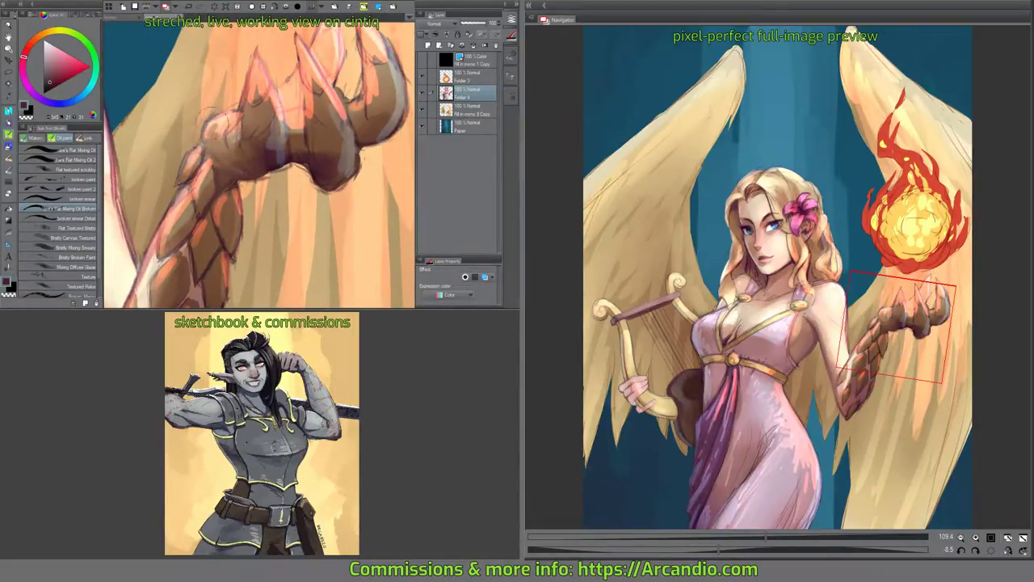
{"action": "mouse_move", "coordinate": [280, 117]}
{"action": "left_mouse_down"}
{"action": "mouse_move", "coordinate": [272, 165]}
{"action": "mouse_move", "coordinate": [265, 157]}
{"action": "mouse_move", "coordinate": [279, 156]}
{"action": "mouse_move", "coordinate": [260, 169]}
{"action": "mouse_move", "coordinate": [252, 145]}
{"action": "mouse_move", "coordinate": [260, 164]}
{"action": "mouse_move", "coordinate": [277, 160]}
{"action": "mouse_move", "coordinate": [254, 153]}
{"action": "mouse_move", "coordinate": [283, 163]}
{"action": "mouse_move", "coordinate": [253, 172]}
{"action": "mouse_move", "coordinate": [323, 165]}
{"action": "mouse_move", "coordinate": [321, 184]}
{"action": "mouse_move", "coordinate": [346, 178]}
{"action": "mouse_move", "coordinate": [320, 171]}
{"action": "left_mouse_up"}
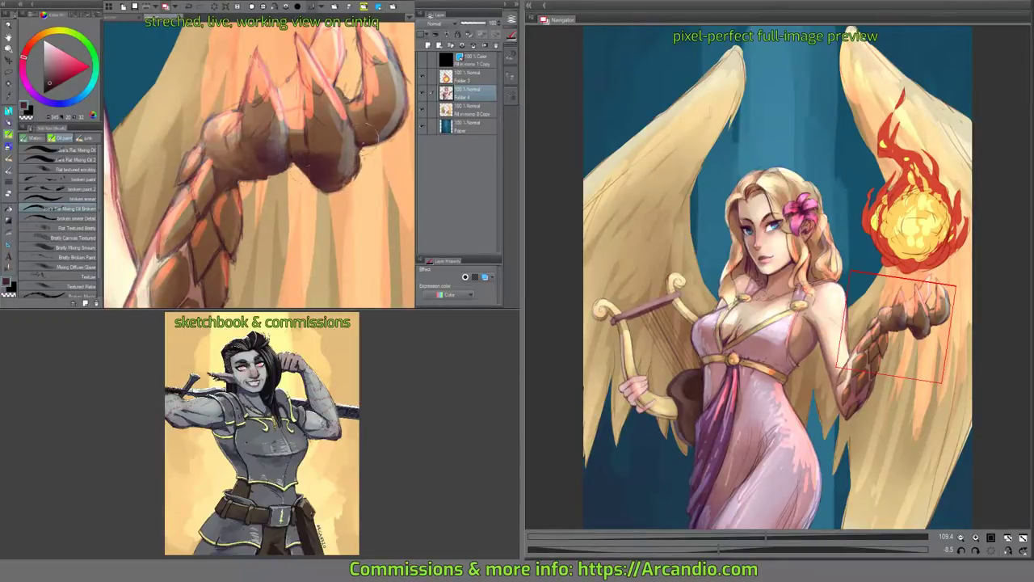
{"action": "mouse_move", "coordinate": [367, 129]}
{"action": "left_mouse_down"}
{"action": "mouse_move", "coordinate": [367, 153]}
{"action": "mouse_move", "coordinate": [375, 125]}
{"action": "left_mouse_up"}
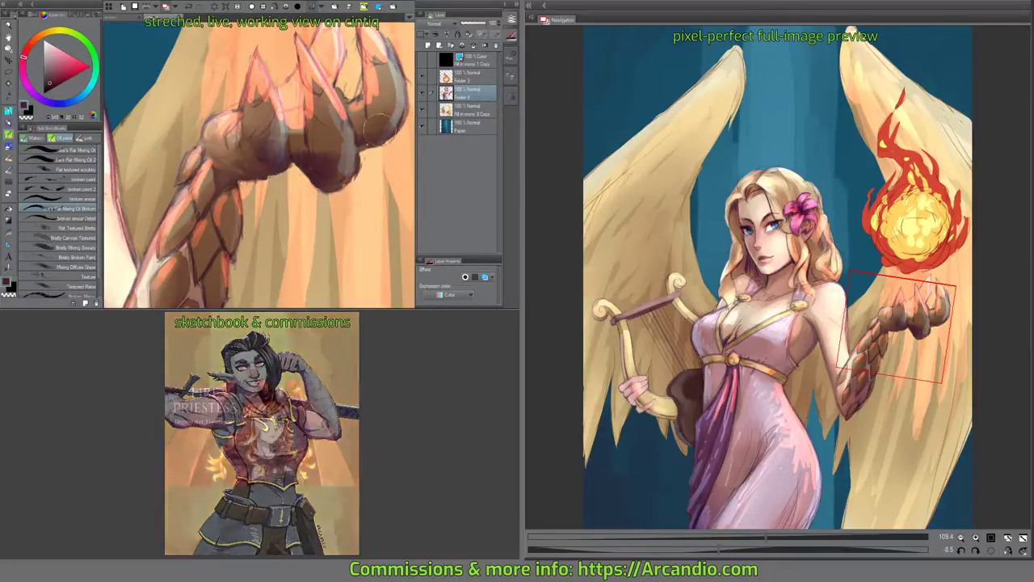
Paint over the sketchy outlines between the forearm scales and along the forearm's outer edge with the dark tone.
{"action": "left_click_drag", "start_coordinate": [347, 178], "coordinate": [394, 103]}
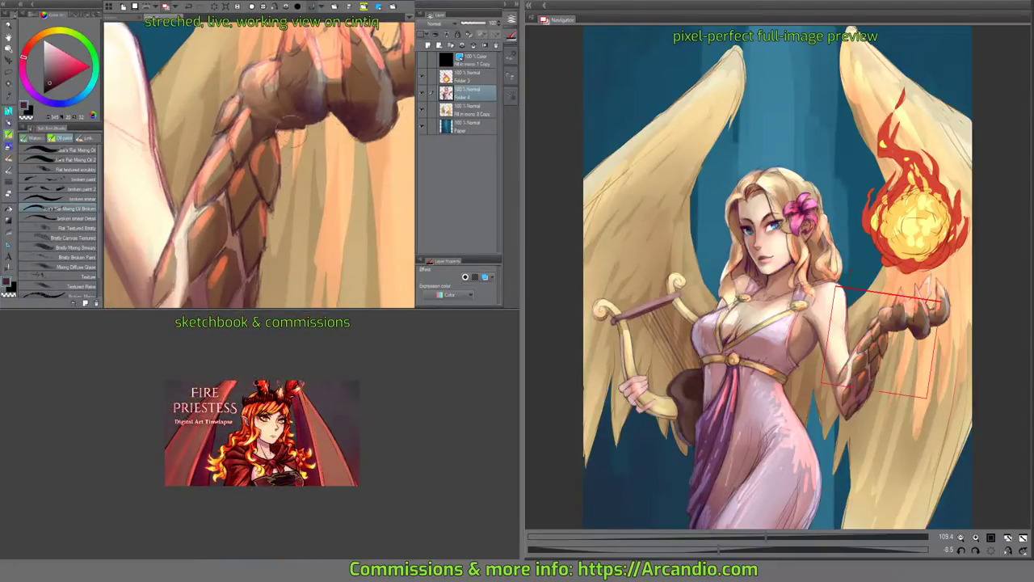
{"action": "left_click_drag", "start_coordinate": [252, 221], "coordinate": [299, 146]}
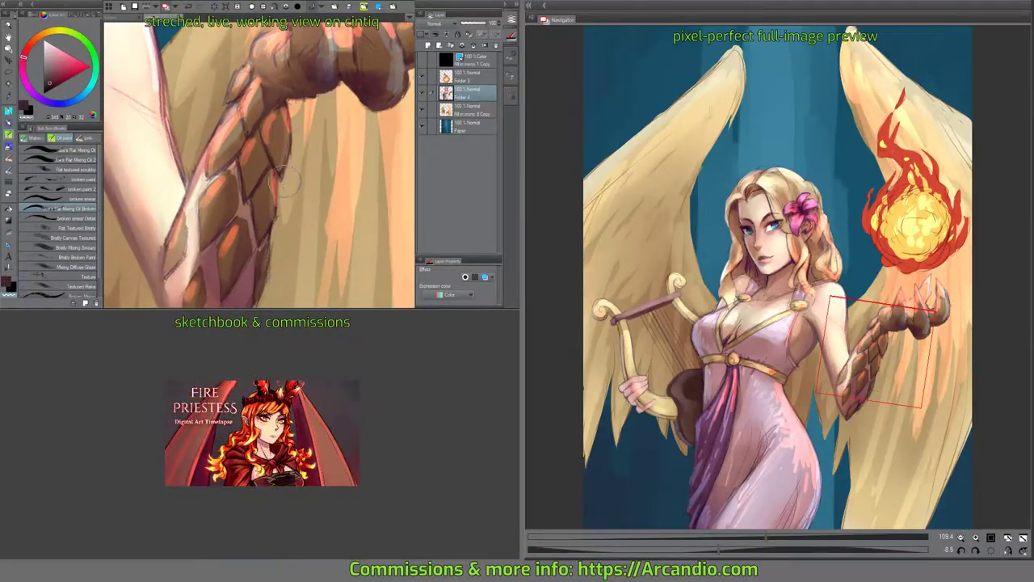
{"action": "left_click_drag", "start_coordinate": [290, 184], "coordinate": [327, 150]}
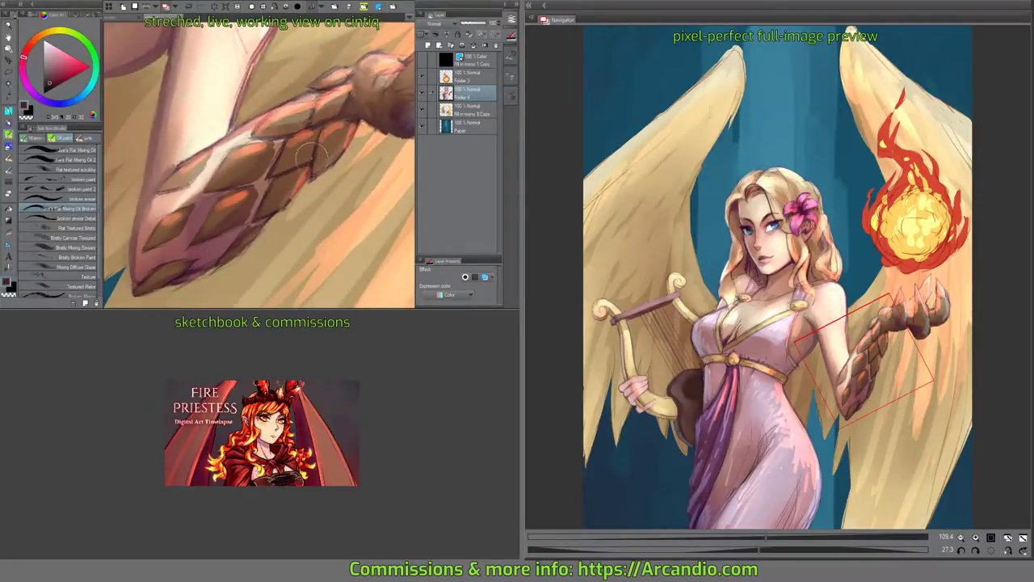
{"action": "scroll", "coordinate": [311, 153], "scroll_direction": "up", "scroll_amount": 1}
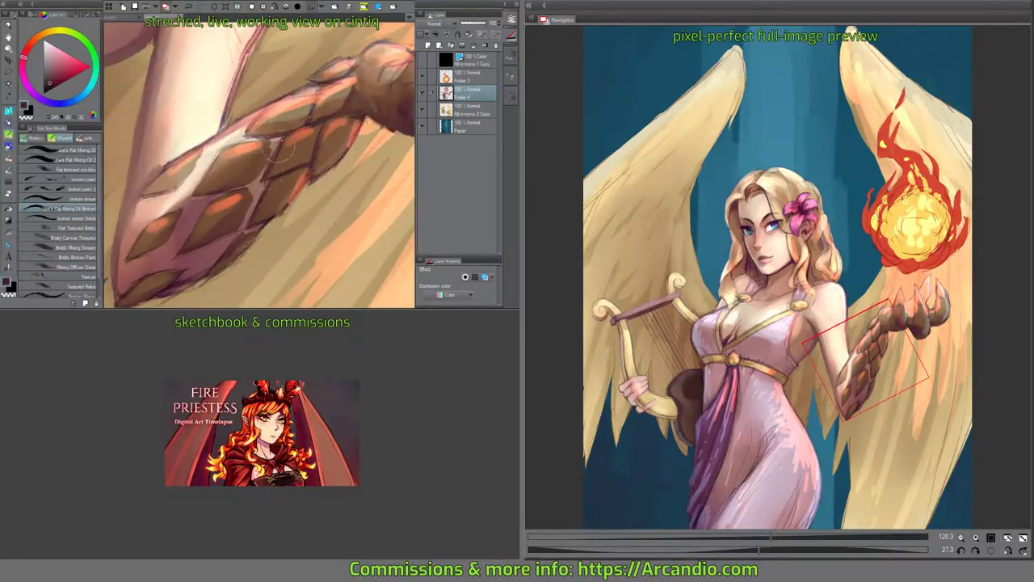
{"action": "left_click_drag", "start_coordinate": [272, 187], "coordinate": [311, 164]}
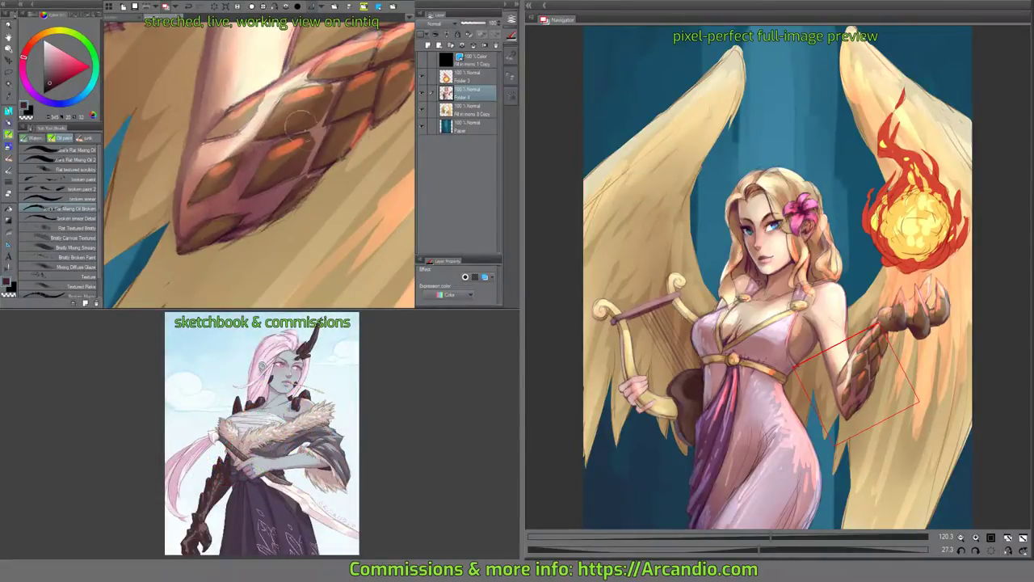
{"action": "mouse_move", "coordinate": [311, 129]}
{"action": "left_mouse_down"}
{"action": "mouse_move", "coordinate": [316, 122]}
{"action": "mouse_move", "coordinate": [274, 134]}
{"action": "left_mouse_up"}
Sample light peach and mauve skin tones and refine the skin around the lower edge of the pale scale near the elbow.
{"action": "left_click", "coordinate": [231, 147], "text": "alt"}
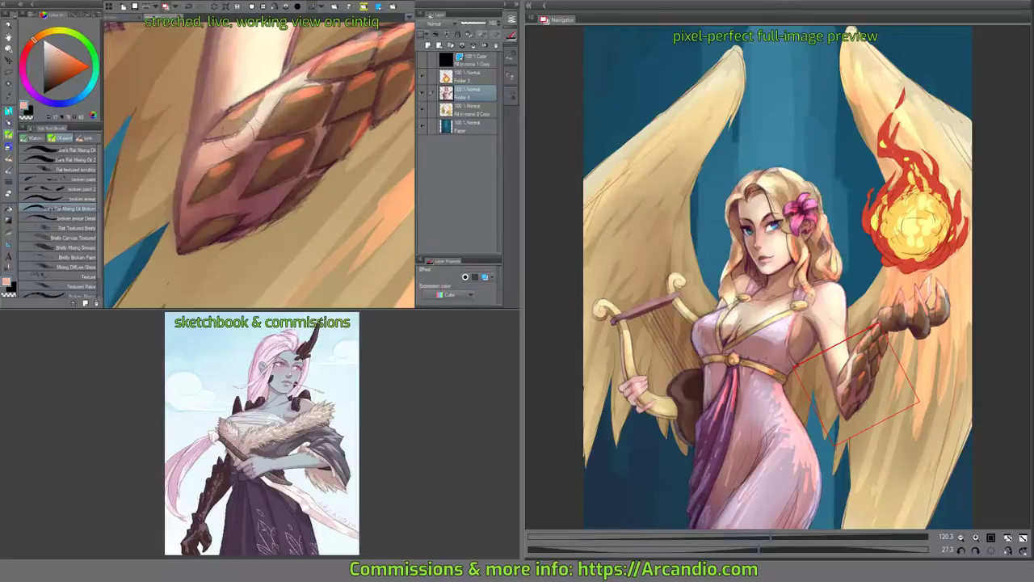
{"action": "mouse_move", "coordinate": [235, 131]}
{"action": "left_mouse_down"}
{"action": "mouse_move", "coordinate": [263, 120]}
{"action": "mouse_move", "coordinate": [224, 142]}
{"action": "left_mouse_up"}
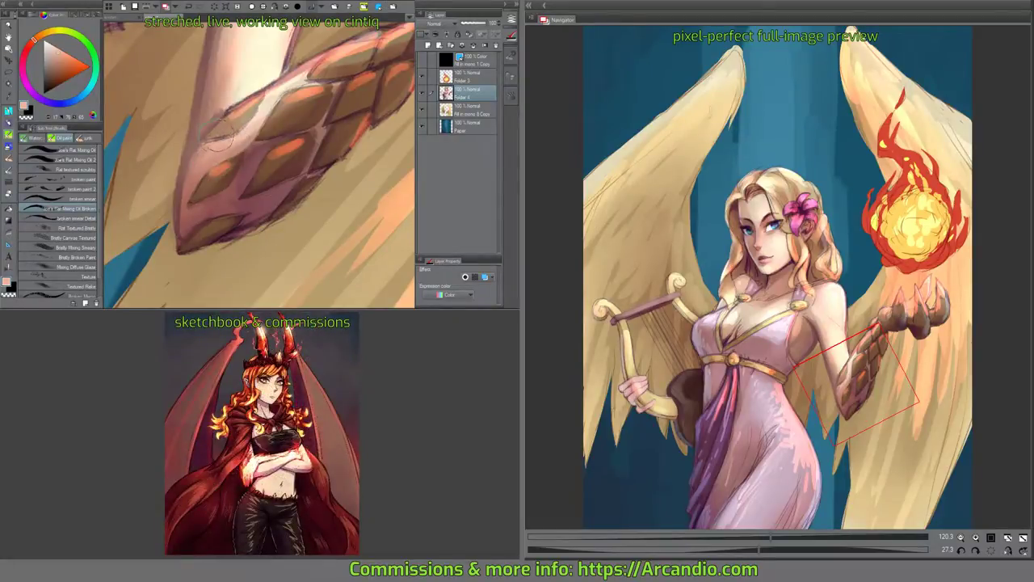
{"action": "left_click", "coordinate": [283, 119], "text": "alt"}
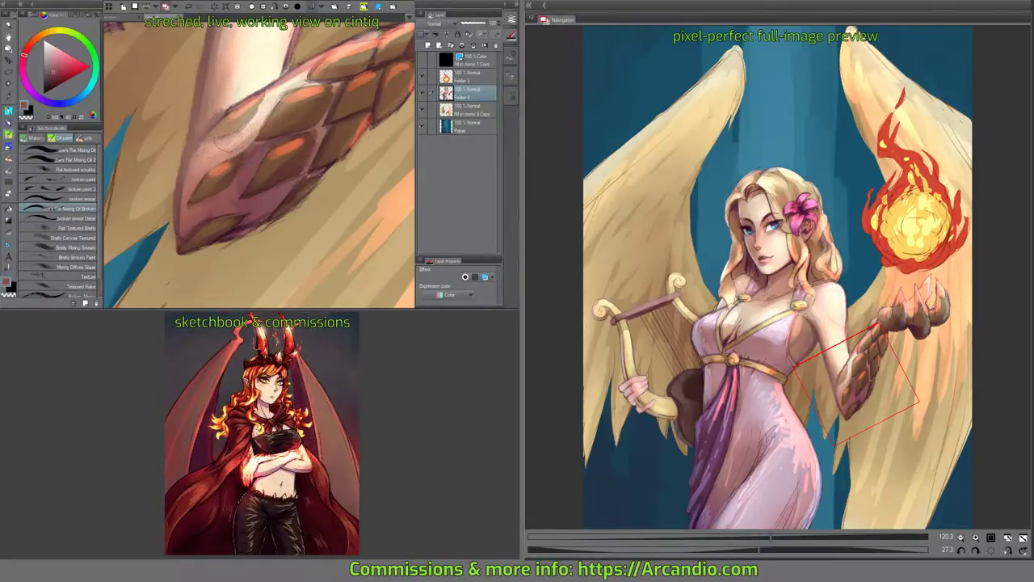
{"action": "scroll", "coordinate": [234, 129], "scroll_direction": "up", "scroll_amount": 6}
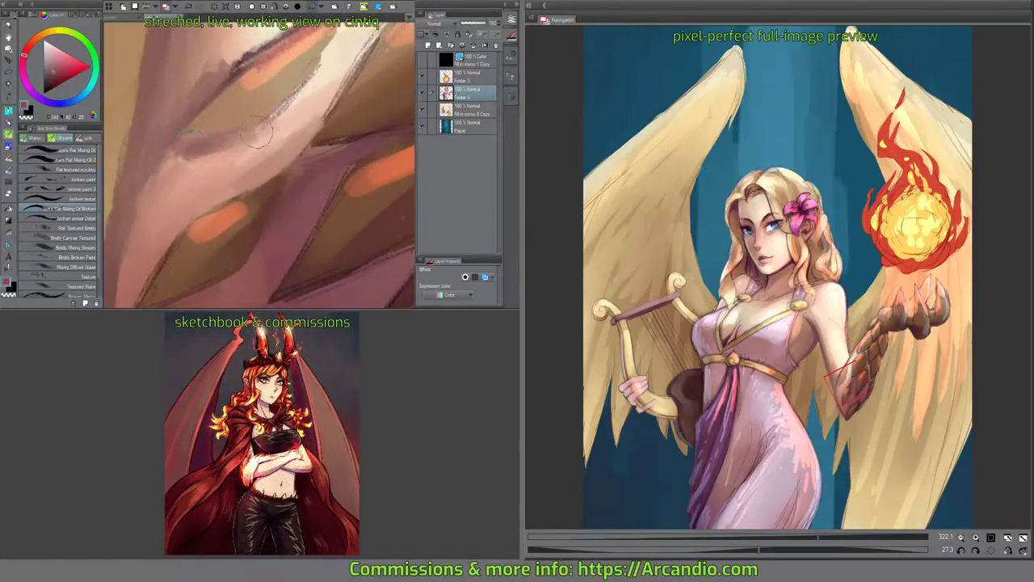
{"action": "scroll", "coordinate": [260, 129], "scroll_direction": "down", "scroll_amount": 3}
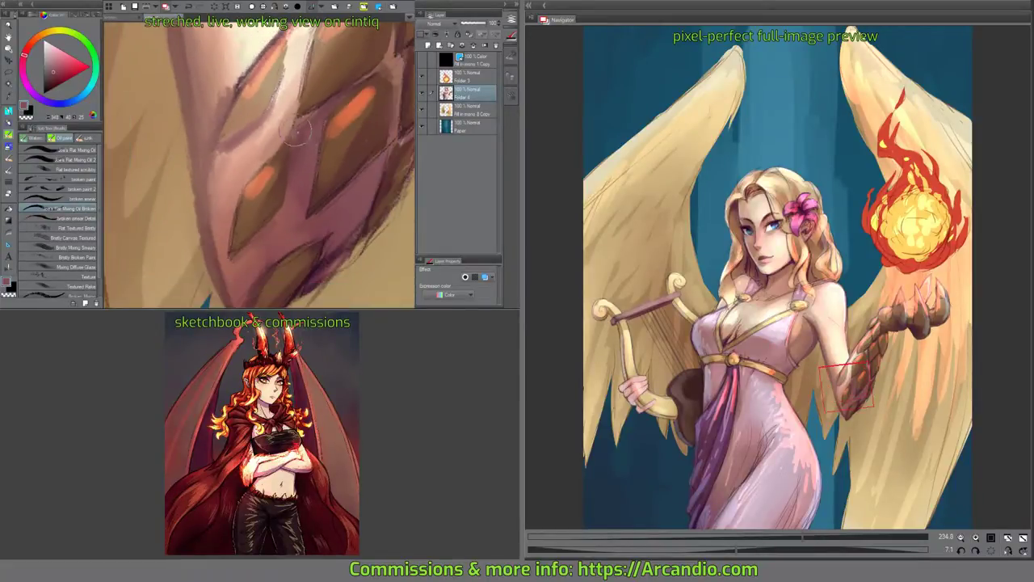
{"action": "left_click_drag", "start_coordinate": [319, 121], "coordinate": [235, 149]}
Sample the scale brown and orange highlight colours and refine the edges and warm highlights of the scales near the elbow.
{"action": "left_click", "coordinate": [247, 162], "text": "alt"}
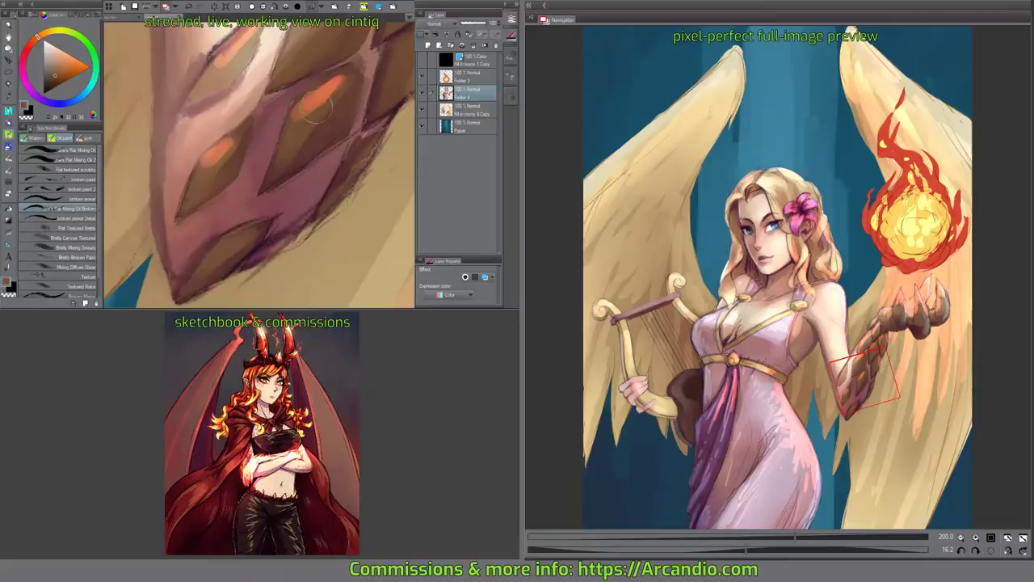
{"action": "left_click", "coordinate": [230, 141], "text": "alt"}
{"action": "scroll", "coordinate": [212, 165], "scroll_direction": "up", "scroll_amount": 2}
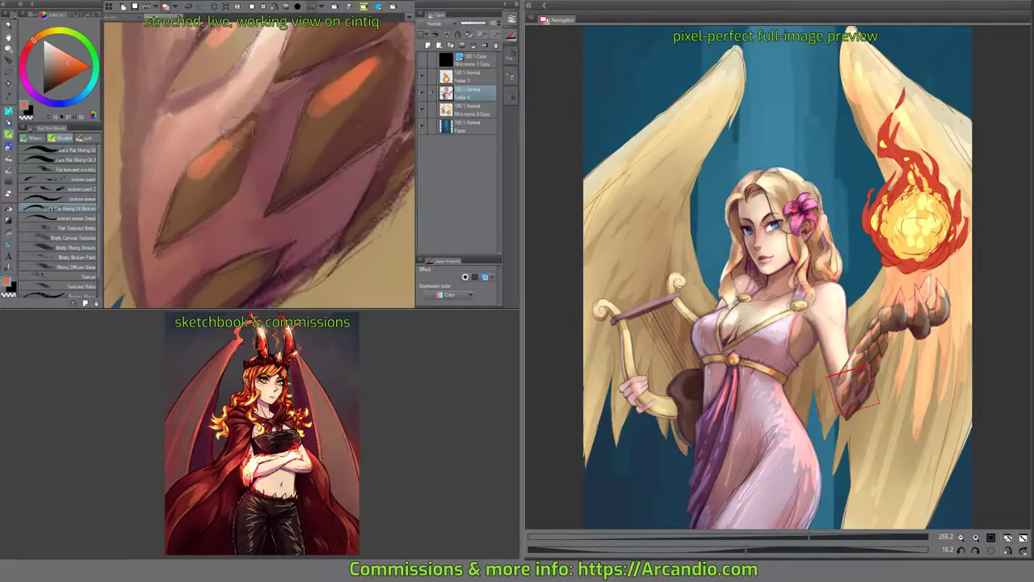
{"action": "left_click_drag", "start_coordinate": [226, 128], "coordinate": [295, 133]}
{"action": "left_click_drag", "start_coordinate": [329, 94], "coordinate": [280, 142]}
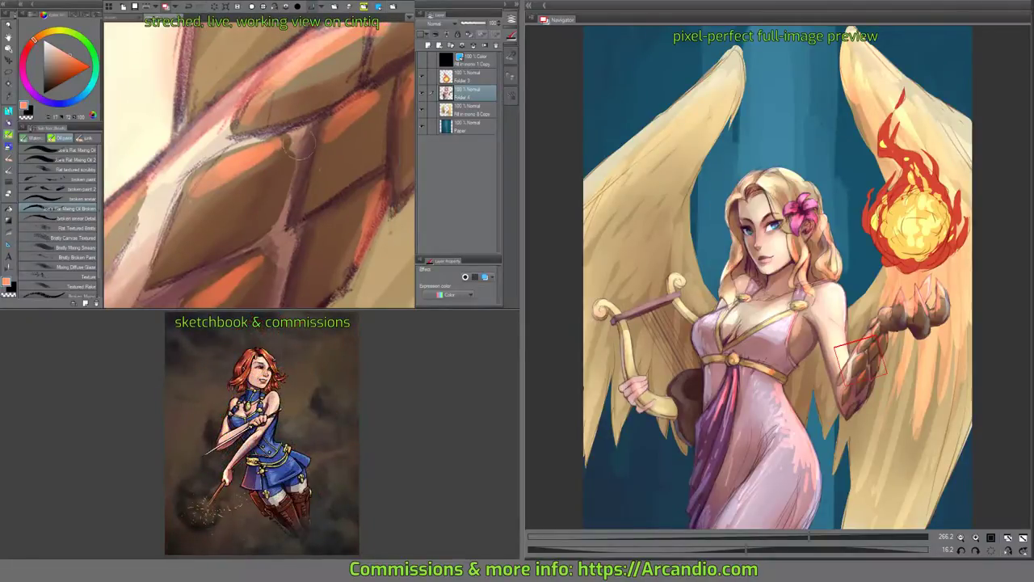
Sample pale skin tones and paint the light skin strip between the inner forearm scales, undoing the last stroke.
{"action": "left_click_drag", "start_coordinate": [157, 224], "coordinate": [178, 204]}
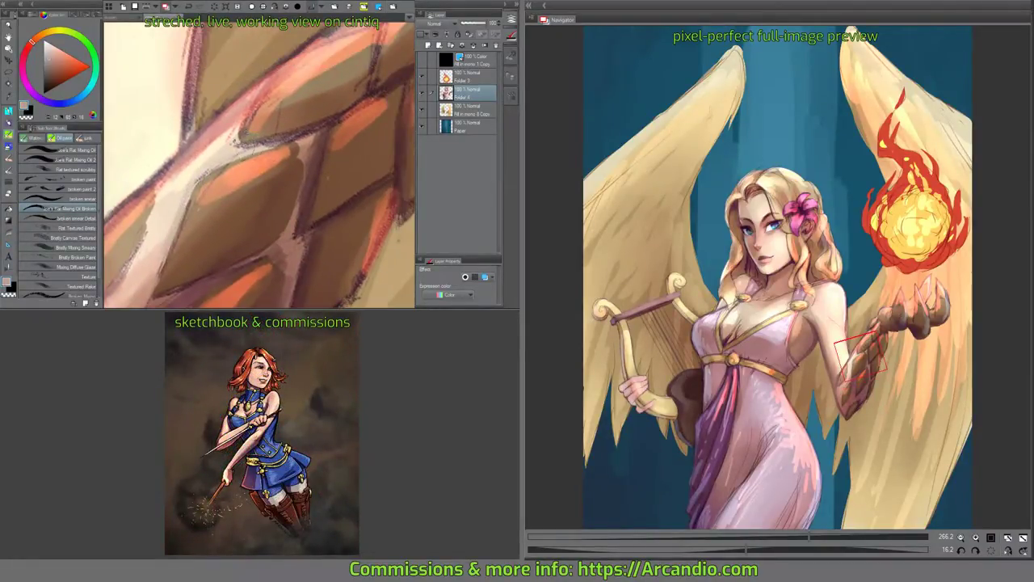
{"action": "left_click", "coordinate": [216, 155], "text": "alt"}
{"action": "left_click", "coordinate": [230, 125], "text": "alt"}
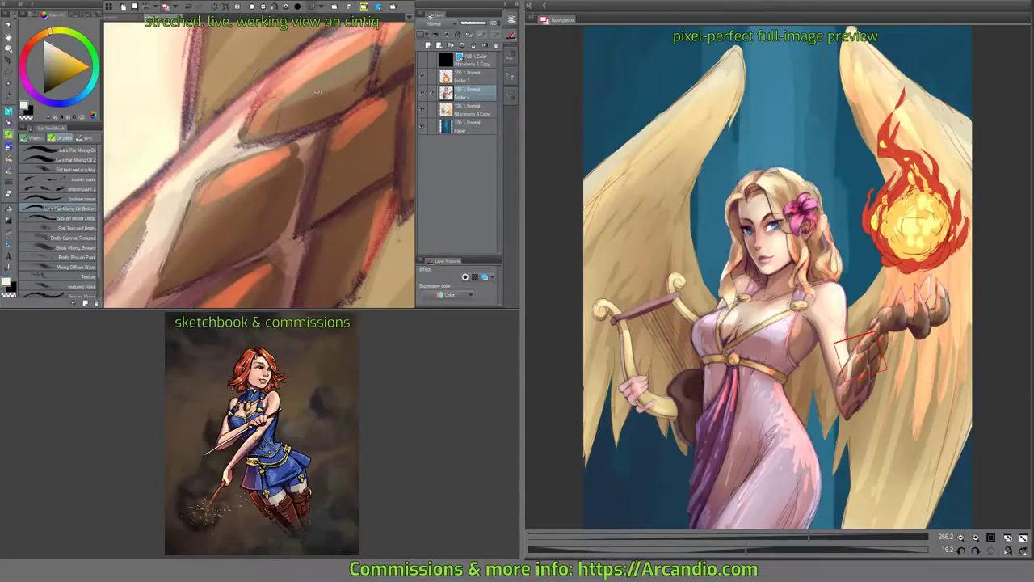
{"action": "left_click_drag", "start_coordinate": [318, 91], "coordinate": [275, 162]}
{"action": "left_click_drag", "start_coordinate": [259, 113], "coordinate": [284, 109]}
{"action": "left_click", "coordinate": [255, 188], "text": "alt"}
{"action": "left_click_drag", "start_coordinate": [287, 171], "coordinate": [301, 105]}
{"action": "key", "text": "ctrl+z"}
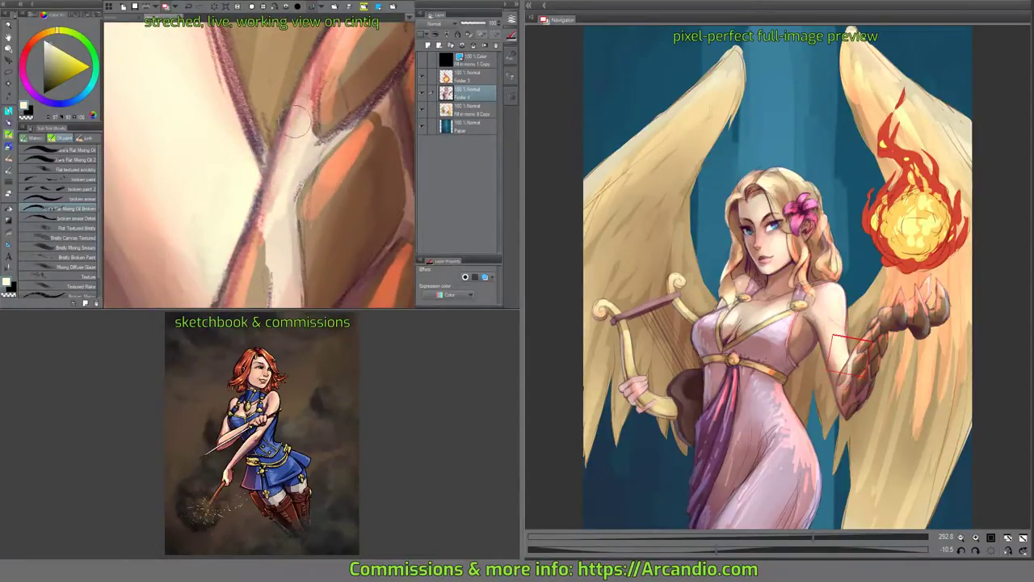
Sample peach and muted skin tones and paint over the rough outline around the small pale scale on the inner forearm near the elbow.
{"action": "mouse_move", "coordinate": [279, 168]}
{"action": "left_mouse_down"}
{"action": "mouse_move", "coordinate": [271, 212]}
{"action": "mouse_move", "coordinate": [287, 141]}
{"action": "mouse_move", "coordinate": [242, 172]}
{"action": "mouse_move", "coordinate": [224, 137]}
{"action": "mouse_move", "coordinate": [212, 165]}
{"action": "mouse_move", "coordinate": [222, 80]}
{"action": "mouse_move", "coordinate": [238, 48]}
{"action": "mouse_move", "coordinate": [230, 93]}
{"action": "mouse_move", "coordinate": [250, 86]}
{"action": "left_mouse_up"}
{"action": "left_click", "coordinate": [214, 135], "text": "alt"}
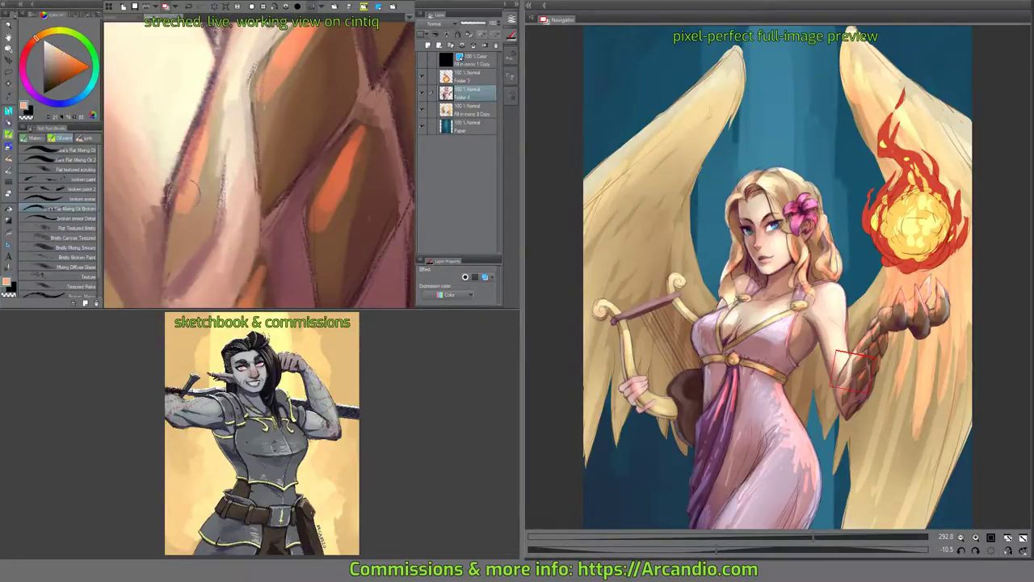
{"action": "mouse_move", "coordinate": [194, 190]}
{"action": "left_mouse_down"}
{"action": "mouse_move", "coordinate": [188, 121]}
{"action": "mouse_move", "coordinate": [212, 71]}
{"action": "left_mouse_up"}
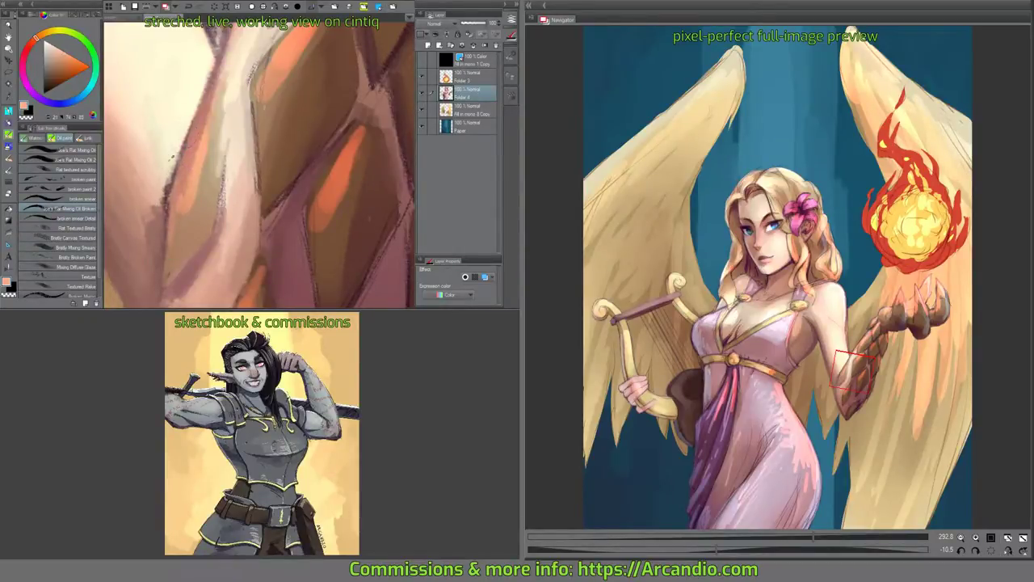
{"action": "left_click", "coordinate": [150, 203], "text": "alt"}
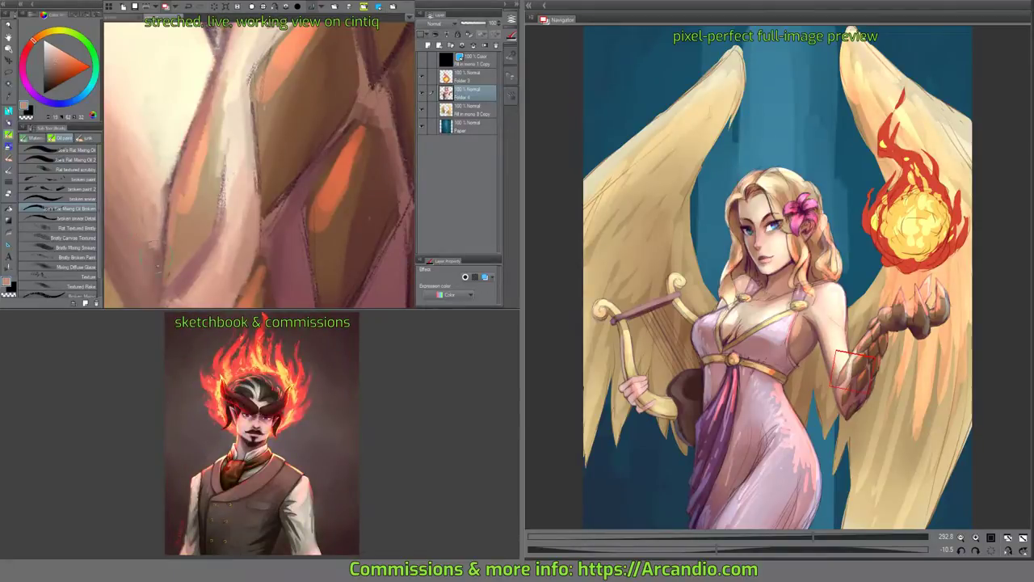
{"action": "left_click_drag", "start_coordinate": [154, 242], "coordinate": [161, 202]}
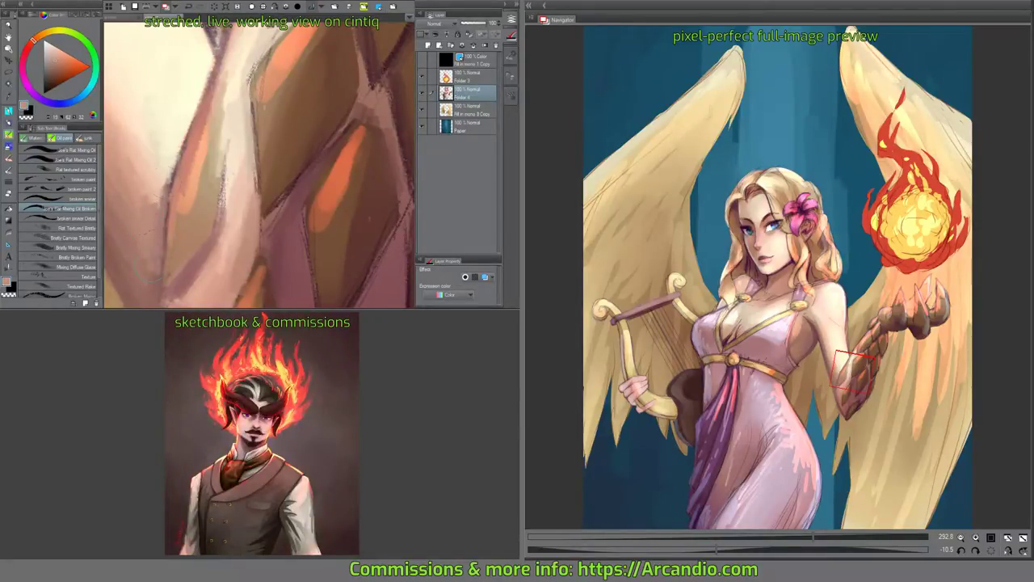
{"action": "left_click_drag", "start_coordinate": [307, 97], "coordinate": [242, 242]}
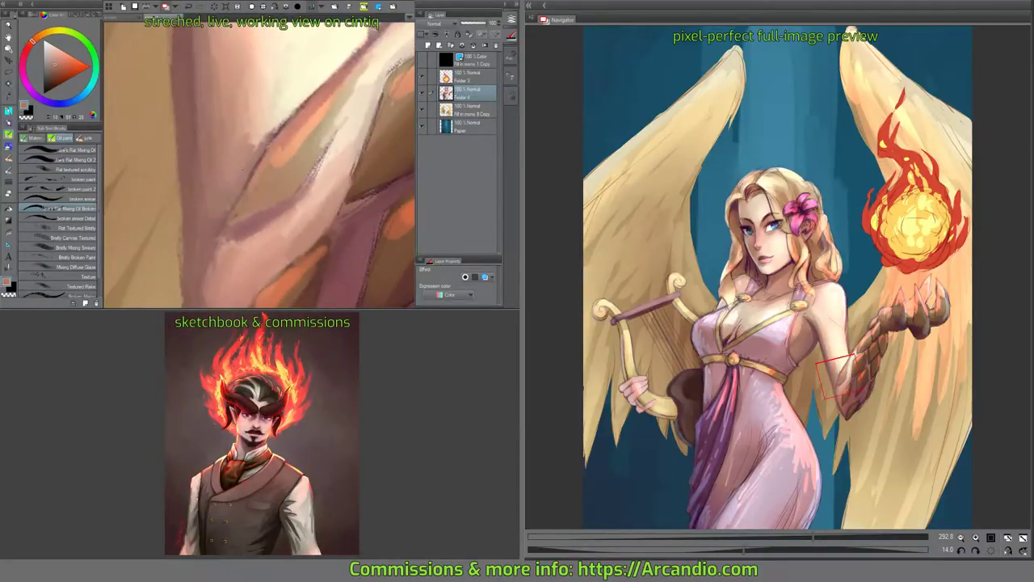
{"action": "mouse_move", "coordinate": [266, 178]}
{"action": "left_mouse_down"}
{"action": "mouse_move", "coordinate": [234, 144]}
{"action": "mouse_move", "coordinate": [148, 139]}
{"action": "mouse_move", "coordinate": [177, 121]}
{"action": "mouse_move", "coordinate": [289, 156]}
{"action": "mouse_move", "coordinate": [293, 113]}
{"action": "mouse_move", "coordinate": [299, 162]}
{"action": "mouse_move", "coordinate": [279, 194]}
{"action": "left_mouse_up"}
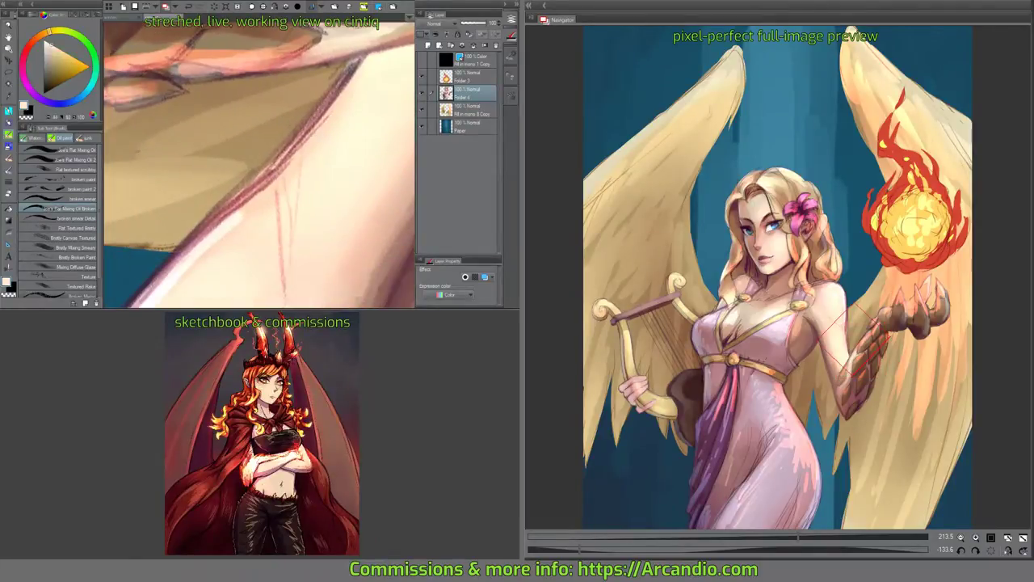
Paint pale skin over the reddish sketch lines along the upper arm's outer edge and soften its outline.
{"action": "mouse_move", "coordinate": [189, 256]}
{"action": "left_mouse_down"}
{"action": "mouse_move", "coordinate": [242, 165]}
{"action": "mouse_move", "coordinate": [371, 61]}
{"action": "mouse_move", "coordinate": [372, 46]}
{"action": "left_mouse_up"}
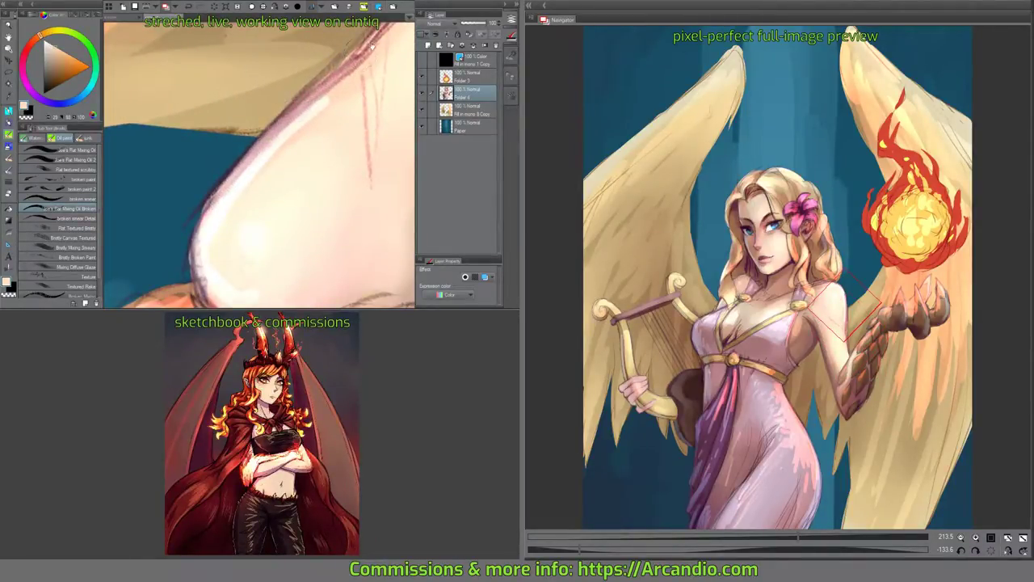
{"action": "left_click_drag", "start_coordinate": [320, 92], "coordinate": [235, 173]}
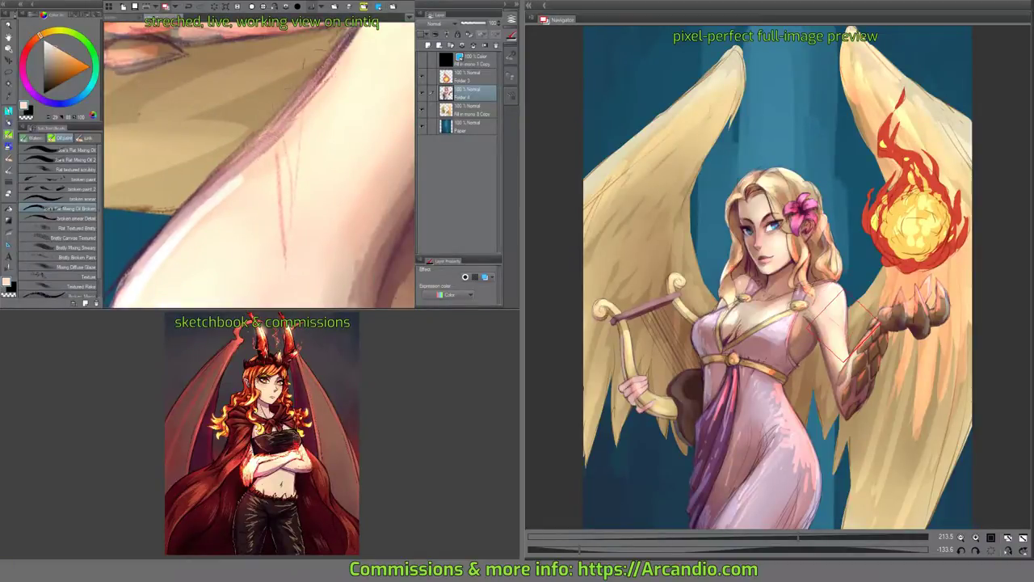
{"action": "left_click_drag", "start_coordinate": [283, 154], "coordinate": [289, 107]}
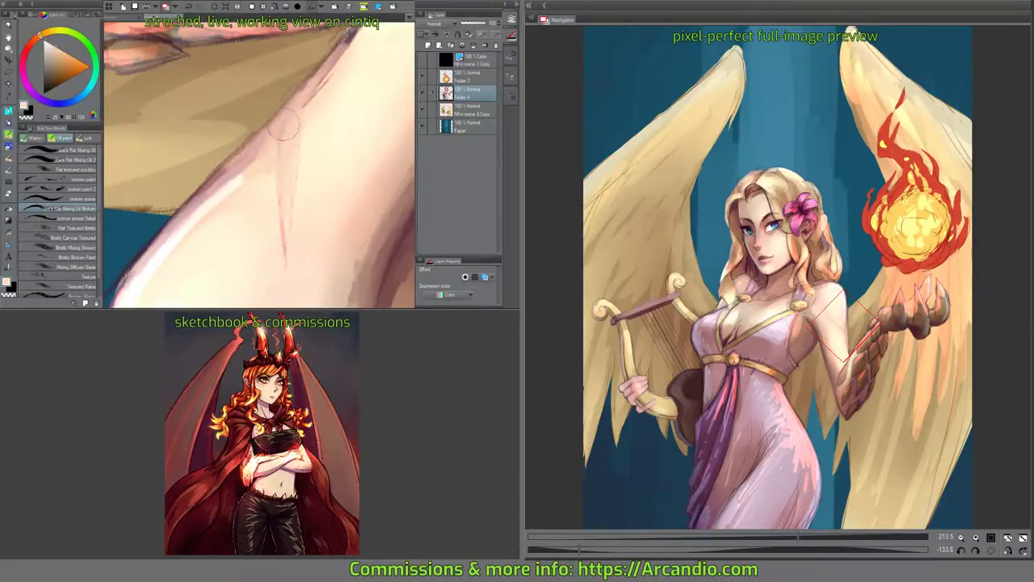
{"action": "left_click_drag", "start_coordinate": [271, 136], "coordinate": [230, 155]}
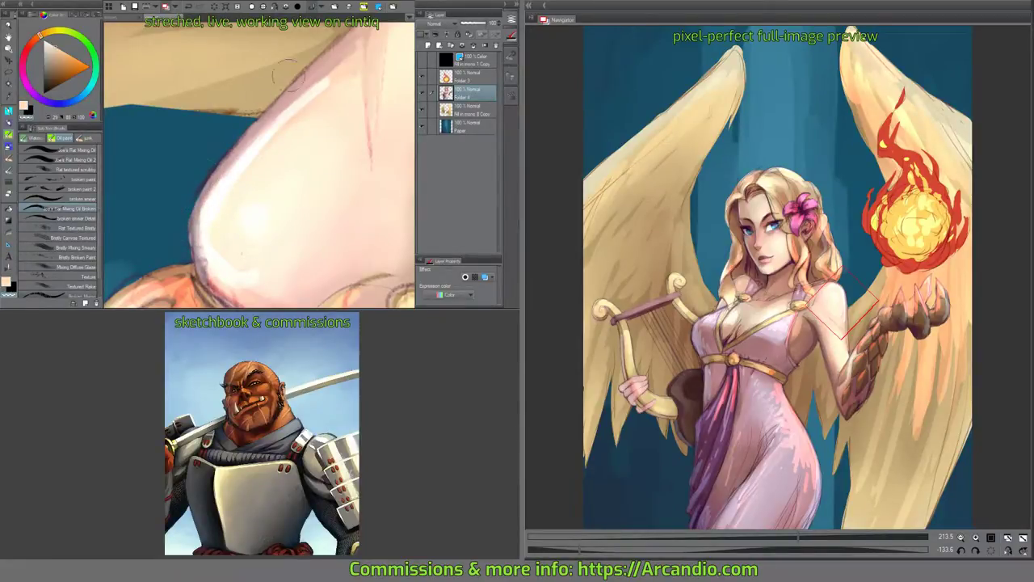
{"action": "mouse_move", "coordinate": [318, 59]}
{"action": "left_mouse_down"}
{"action": "mouse_move", "coordinate": [345, 104]}
{"action": "mouse_move", "coordinate": [356, 154]}
{"action": "left_mouse_up"}
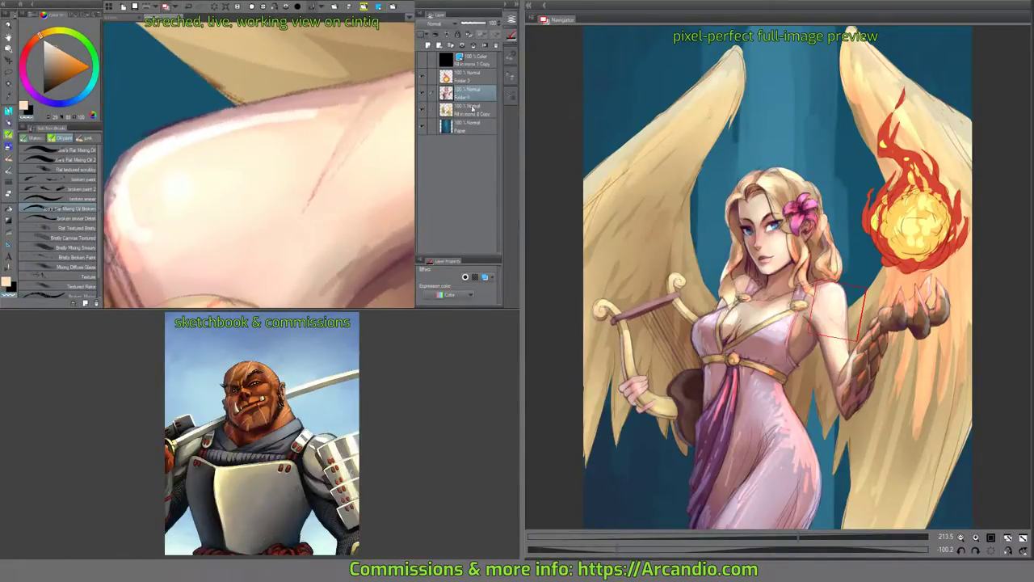
Lock the Folder 3 fire layer and the wings layer beneath Folder 4, and make Folder 4 the active layer.
{"action": "left_click", "coordinate": [471, 80]}
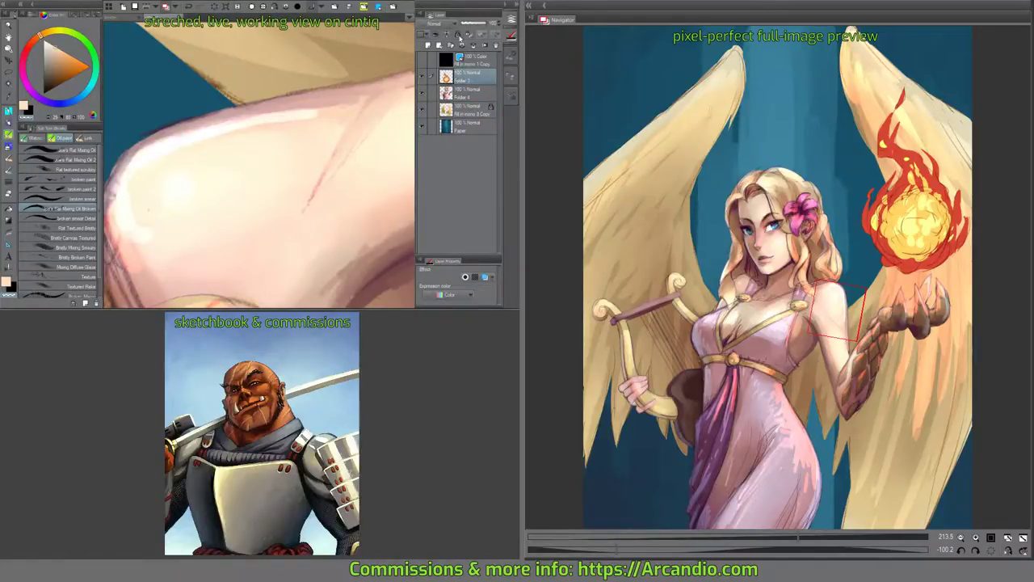
{"action": "left_click", "coordinate": [459, 35]}
{"action": "left_click", "coordinate": [475, 95]}
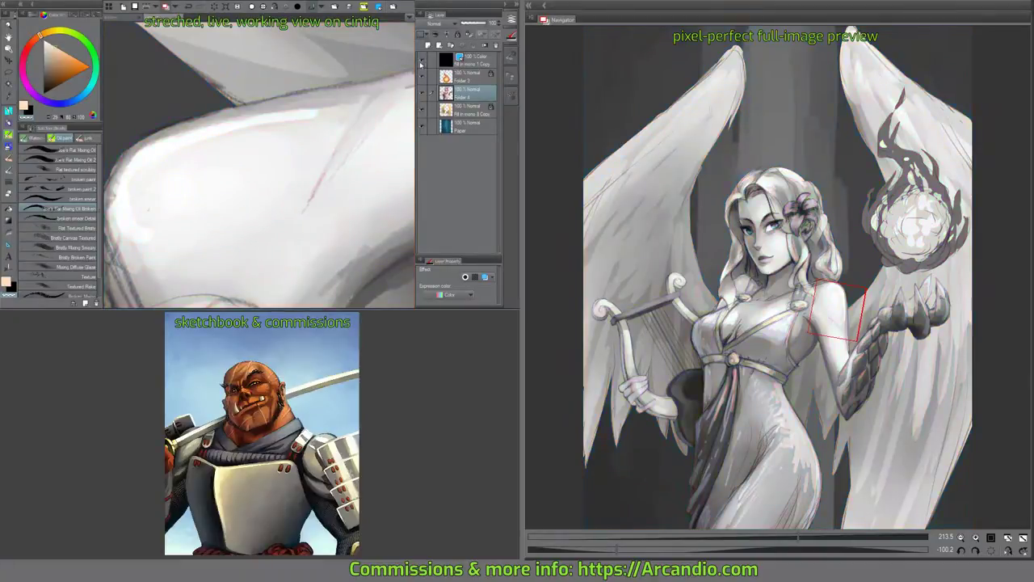
Sample outline and near-white skin tones, smooth the shoulder's outer contour and blend the pale highlight and muscle line beside it.
{"action": "left_click_drag", "start_coordinate": [242, 161], "coordinate": [283, 194]}
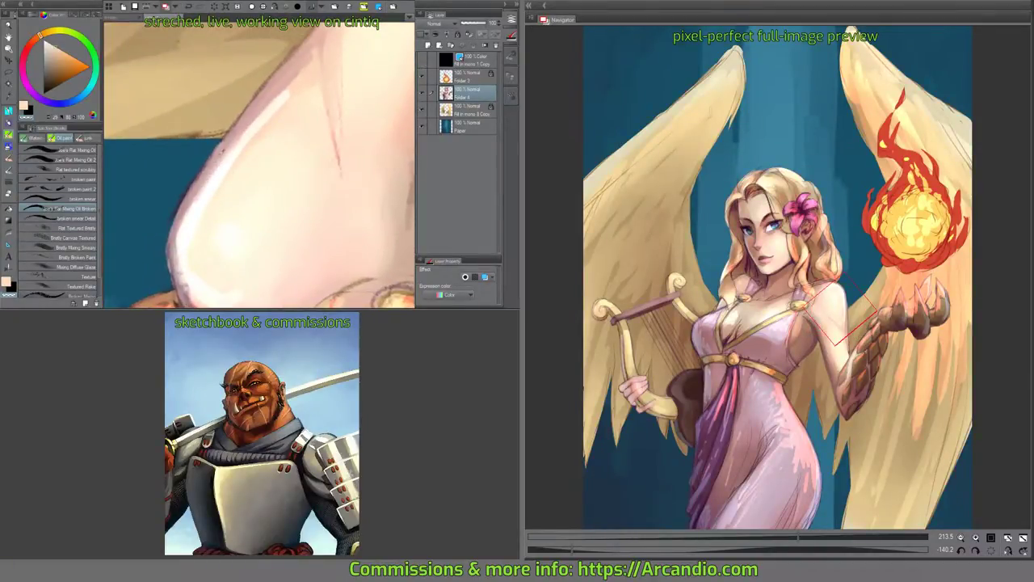
{"action": "left_click", "coordinate": [172, 234], "text": "alt"}
{"action": "mouse_move", "coordinate": [172, 234]}
{"action": "left_mouse_down"}
{"action": "mouse_move", "coordinate": [199, 176]}
{"action": "mouse_move", "coordinate": [174, 236]}
{"action": "mouse_move", "coordinate": [277, 74]}
{"action": "mouse_move", "coordinate": [211, 155]}
{"action": "left_mouse_up"}
{"action": "left_click", "coordinate": [274, 96], "text": "alt"}
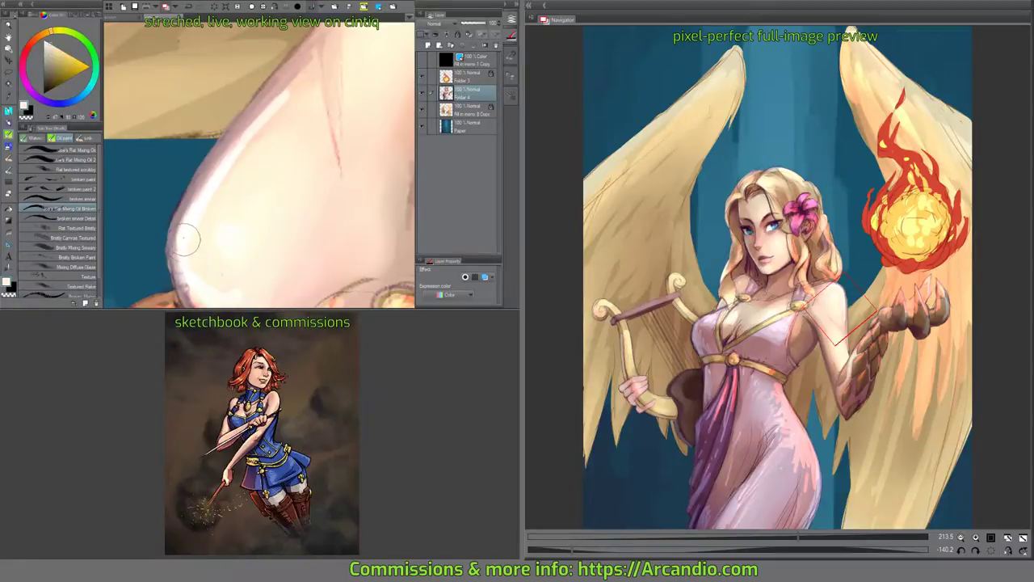
{"action": "mouse_move", "coordinate": [180, 240]}
{"action": "left_mouse_down"}
{"action": "mouse_move", "coordinate": [242, 134]}
{"action": "mouse_move", "coordinate": [327, 44]}
{"action": "mouse_move", "coordinate": [299, 127]}
{"action": "left_mouse_up"}
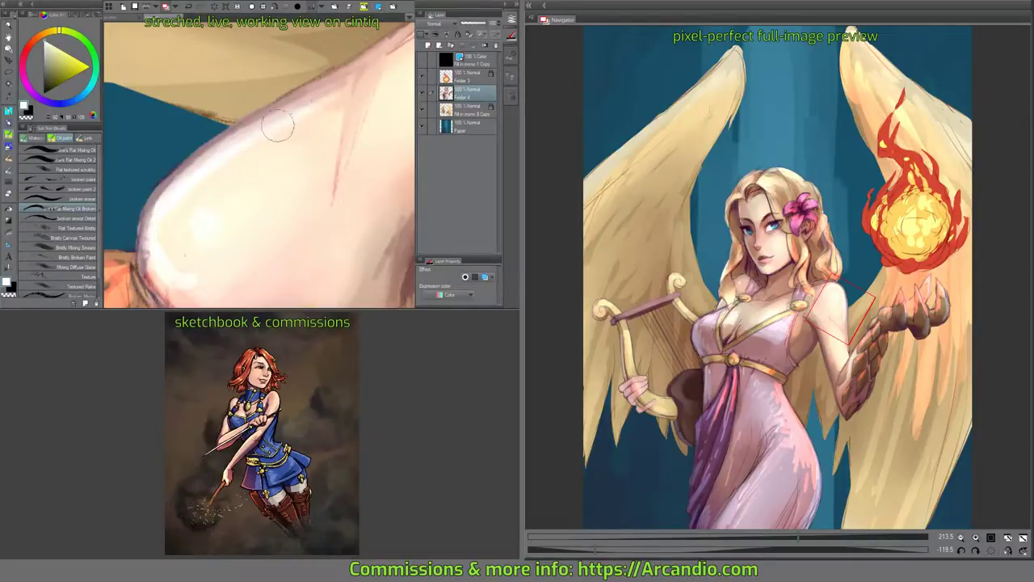
{"action": "mouse_move", "coordinate": [344, 79]}
{"action": "left_mouse_down"}
{"action": "mouse_move", "coordinate": [316, 117]}
{"action": "mouse_move", "coordinate": [381, 98]}
{"action": "left_mouse_up"}
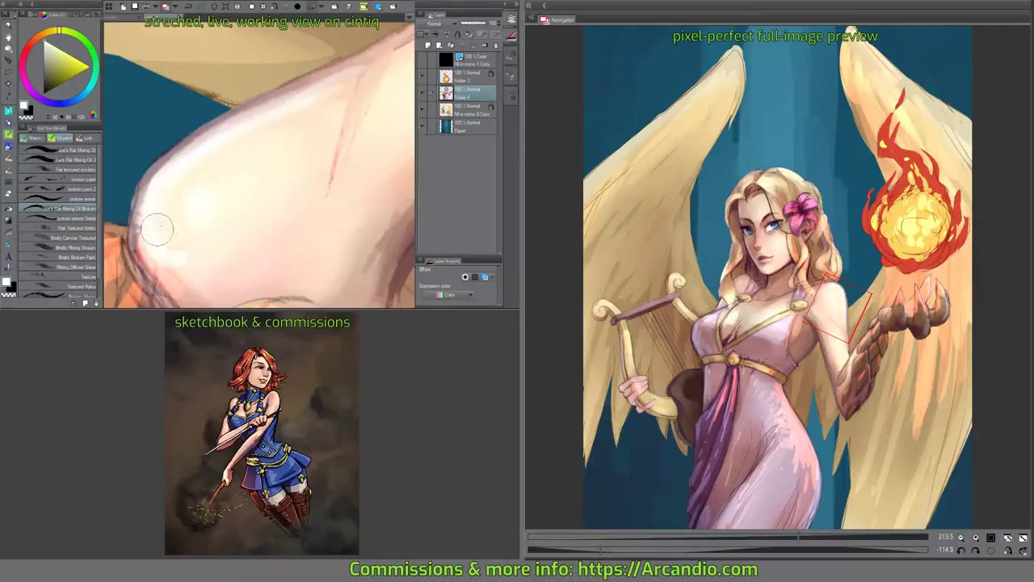
{"action": "mouse_move", "coordinate": [237, 185]}
{"action": "left_mouse_down"}
{"action": "mouse_move", "coordinate": [267, 184]}
{"action": "mouse_move", "coordinate": [297, 156]}
{"action": "mouse_move", "coordinate": [296, 104]}
{"action": "left_mouse_up"}
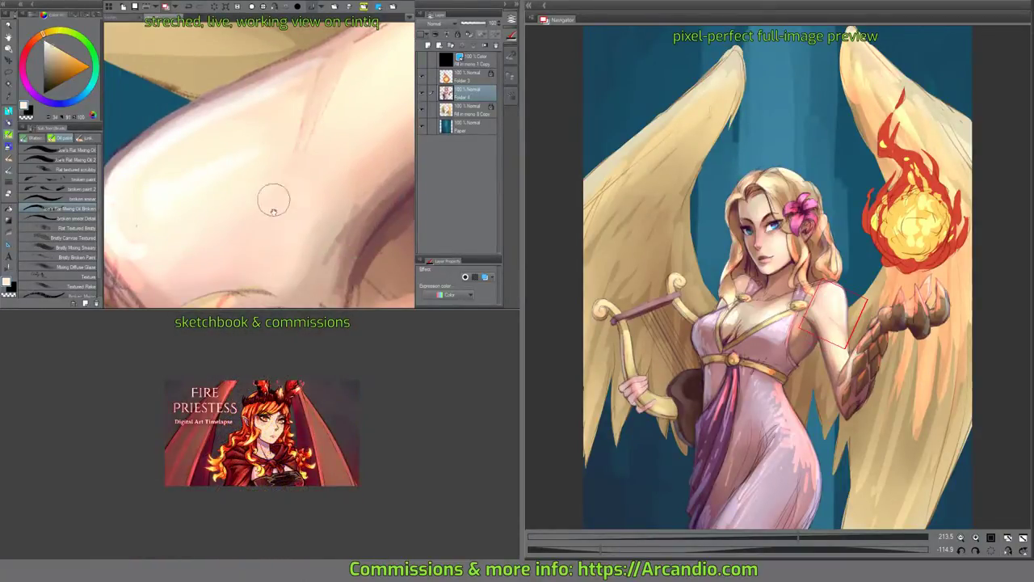
Sample mid skin tones and smooth the shading between the shoulder, the armpit and the dress strap's gold brooch.
{"action": "mouse_move", "coordinate": [272, 201]}
{"action": "left_mouse_down"}
{"action": "mouse_move", "coordinate": [311, 240]}
{"action": "mouse_move", "coordinate": [320, 147]}
{"action": "left_mouse_up"}
{"action": "left_click", "coordinate": [320, 147], "text": "alt"}
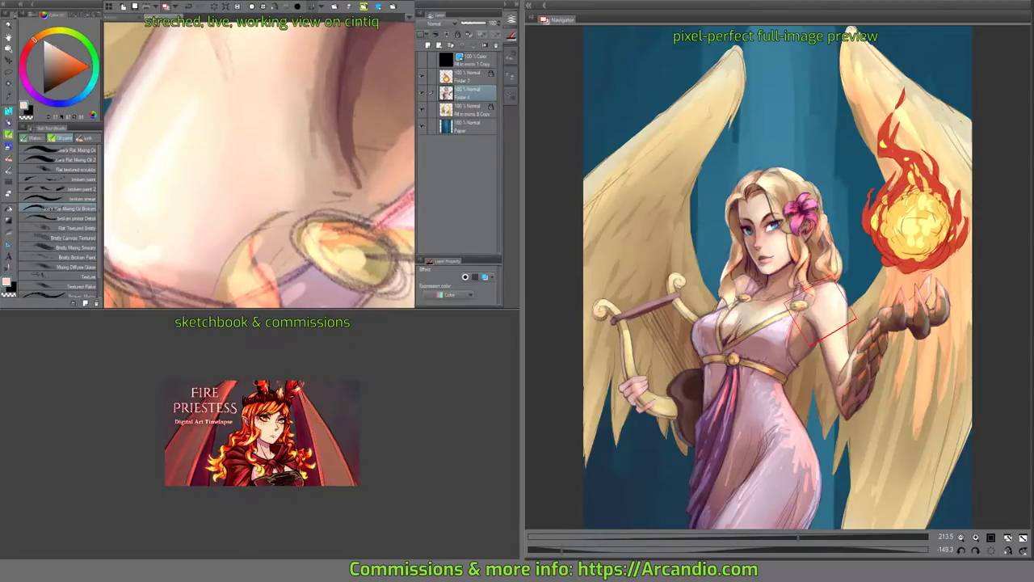
{"action": "left_click", "coordinate": [300, 157], "text": "alt"}
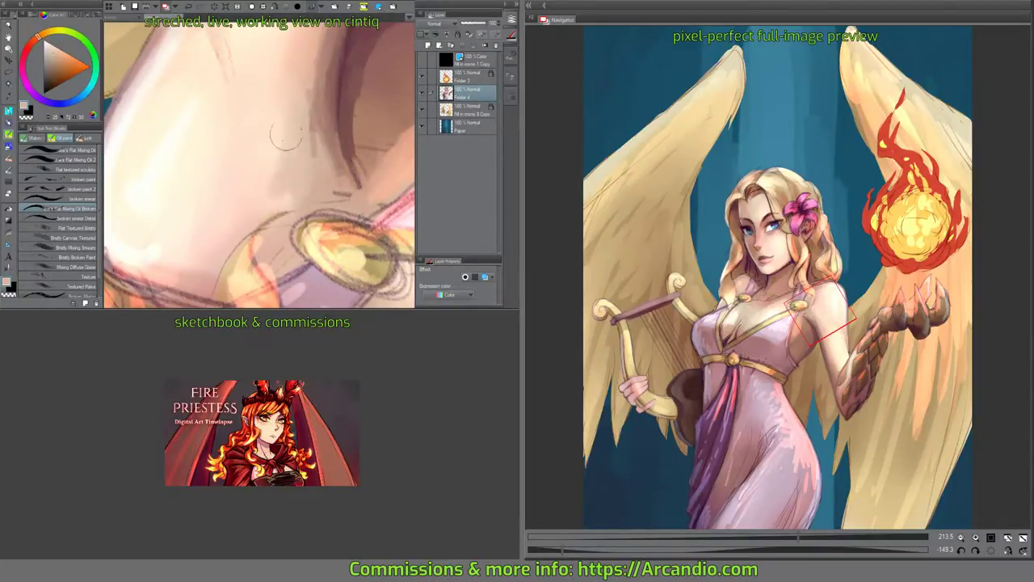
{"action": "left_click_drag", "start_coordinate": [285, 138], "coordinate": [271, 216]}
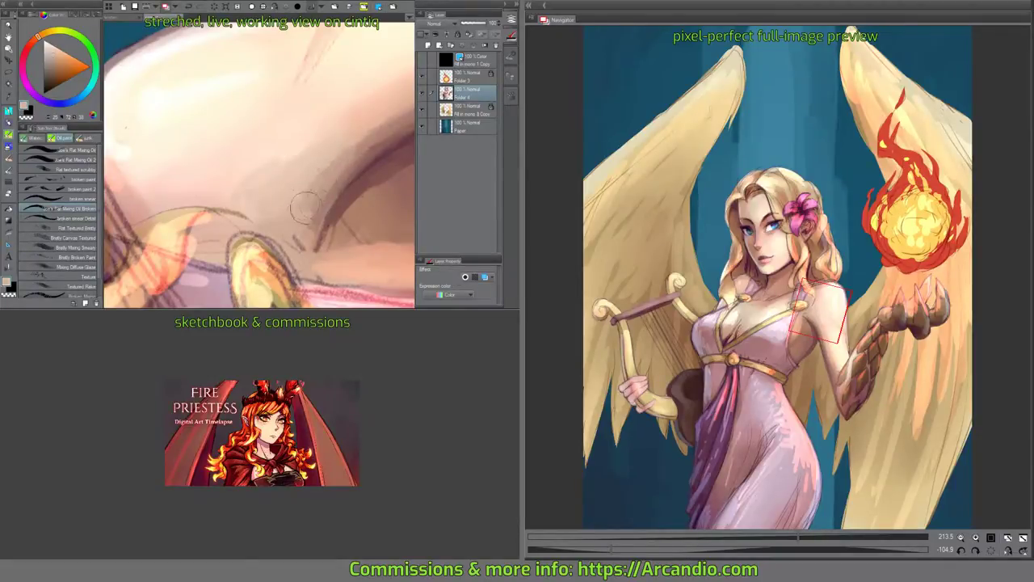
{"action": "mouse_move", "coordinate": [343, 188]}
{"action": "left_mouse_down"}
{"action": "mouse_move", "coordinate": [301, 135]}
{"action": "mouse_move", "coordinate": [311, 125]}
{"action": "mouse_move", "coordinate": [270, 186]}
{"action": "left_mouse_up"}
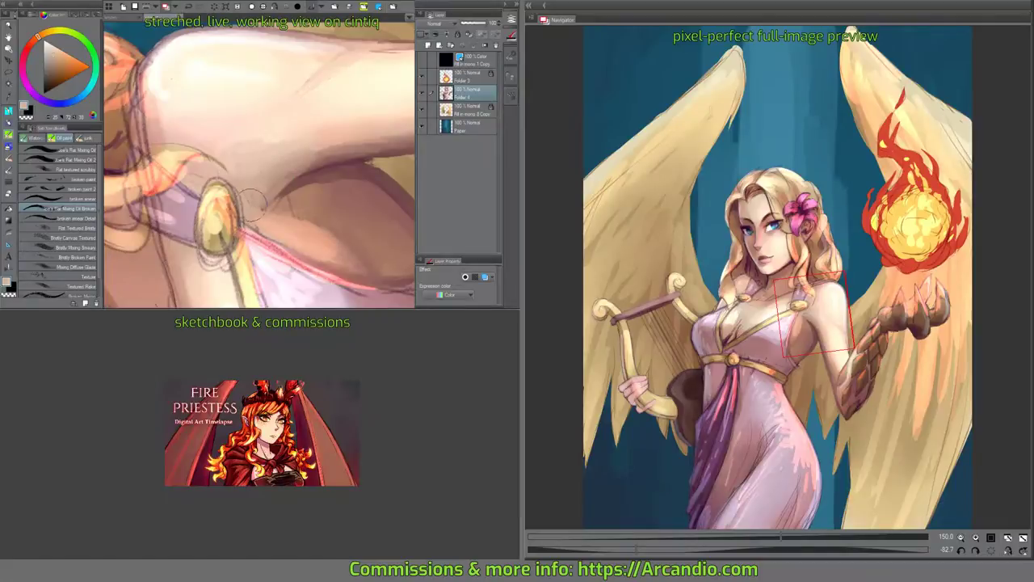
{"action": "left_click_drag", "start_coordinate": [242, 184], "coordinate": [223, 198]}
Sample light skin tones and blend the upper arm's shading from the shoulder toward the elbow, covering the remaining muscle sketch line.
{"action": "left_click_drag", "start_coordinate": [333, 121], "coordinate": [358, 143]}
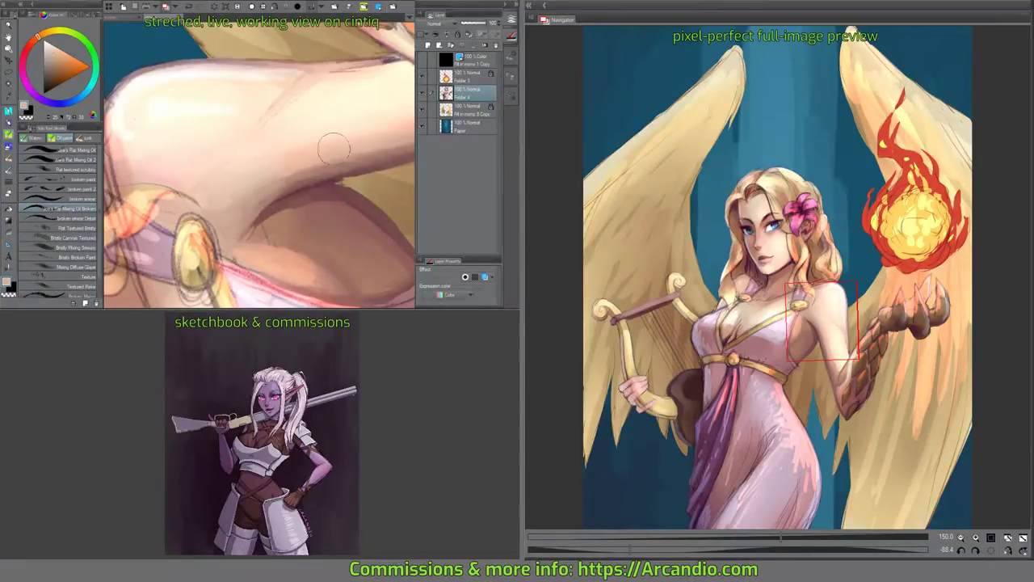
{"action": "scroll", "coordinate": [330, 146], "scroll_direction": "up", "scroll_amount": 2}
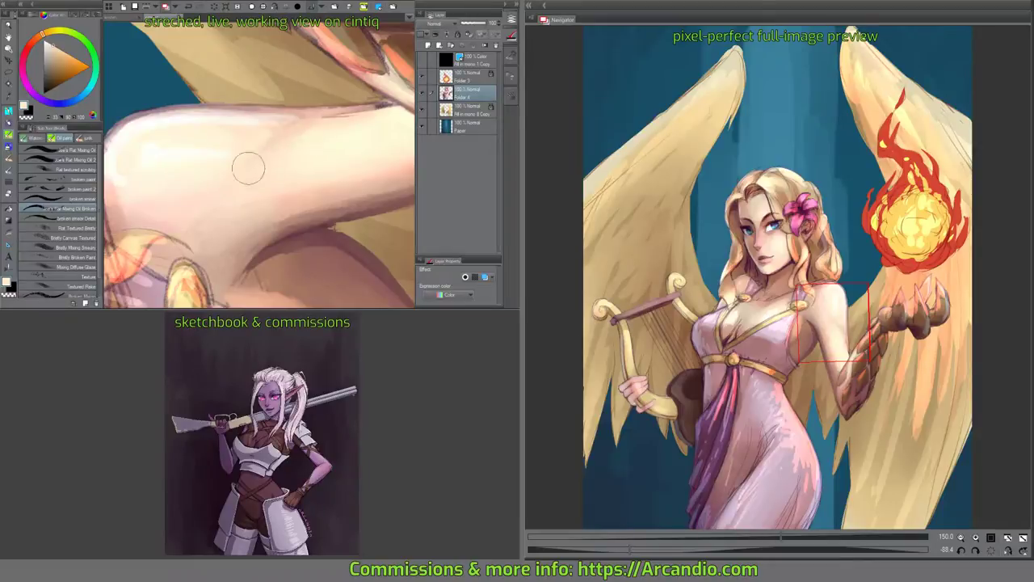
{"action": "left_click", "coordinate": [263, 166], "text": "alt"}
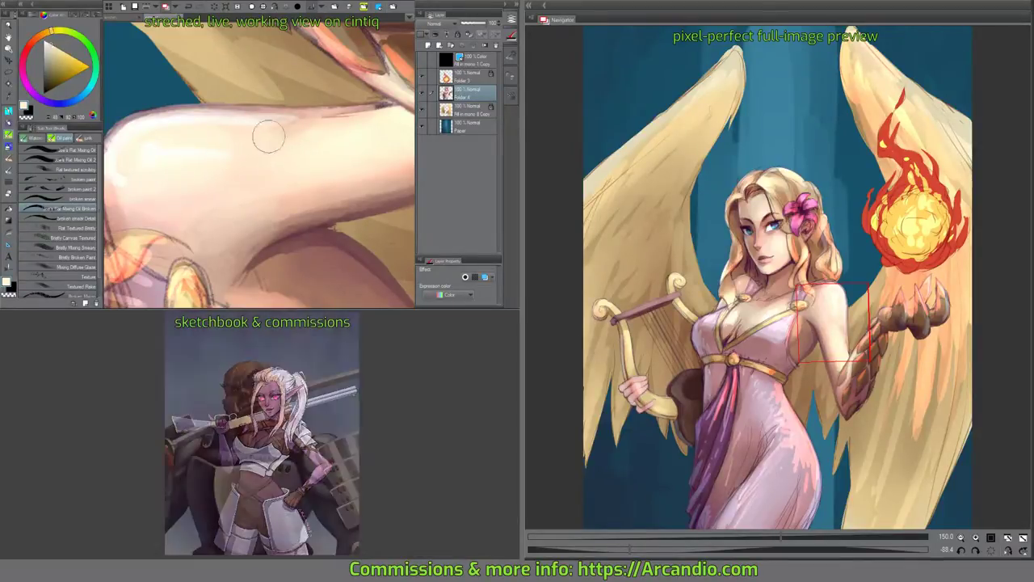
{"action": "left_click_drag", "start_coordinate": [223, 131], "coordinate": [200, 169]}
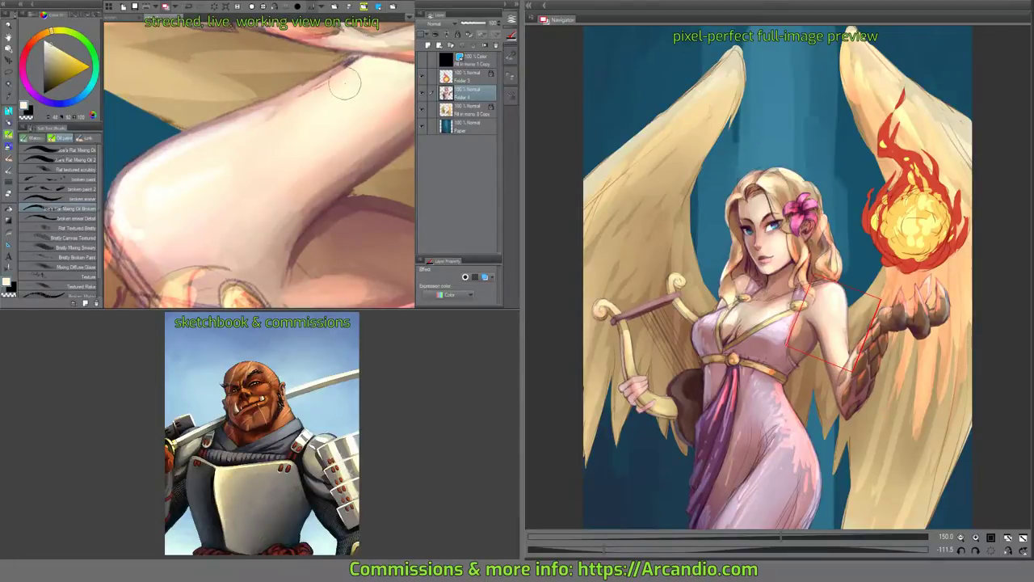
{"action": "left_click_drag", "start_coordinate": [341, 85], "coordinate": [302, 125]}
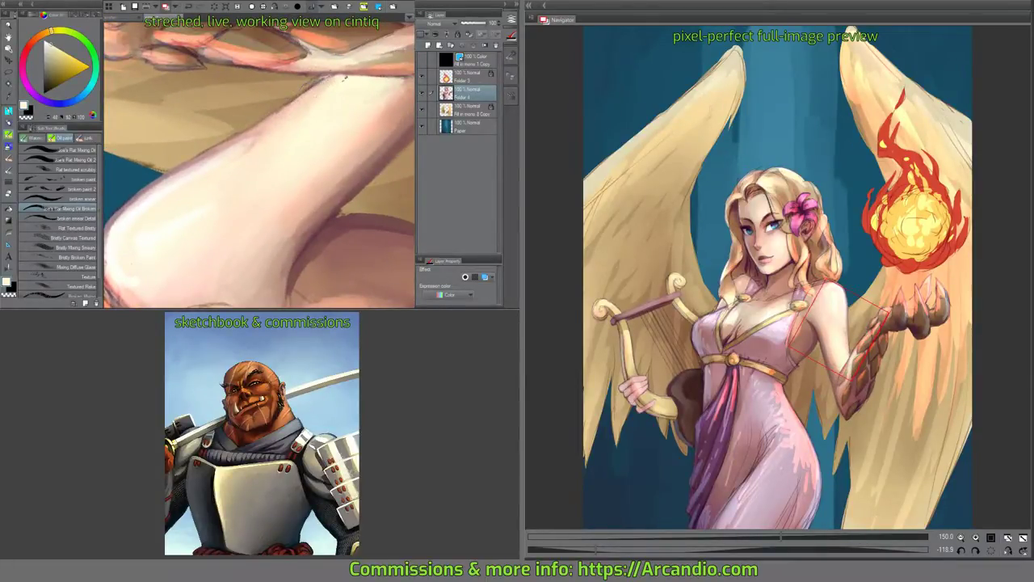
Sample pale skin tones and refine the skin where the upper arm meets the scaled forearm, undoing the last stroke.
{"action": "left_click", "coordinate": [327, 89], "text": "alt"}
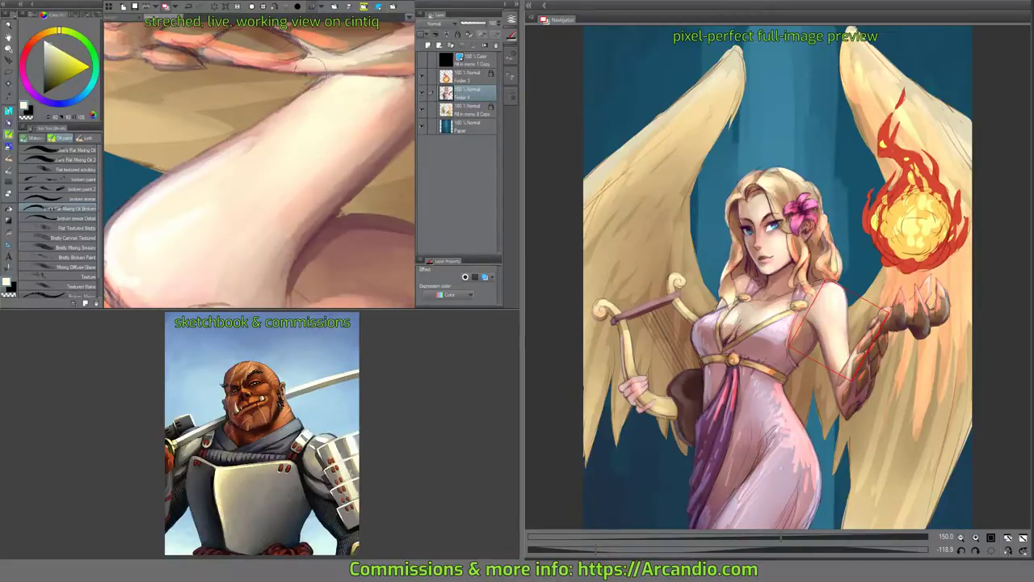
{"action": "left_click", "coordinate": [293, 105], "text": "alt"}
{"action": "mouse_move", "coordinate": [317, 66]}
{"action": "left_mouse_down"}
{"action": "mouse_move", "coordinate": [346, 121]}
{"action": "mouse_move", "coordinate": [360, 188]}
{"action": "mouse_move", "coordinate": [355, 235]}
{"action": "mouse_move", "coordinate": [319, 260]}
{"action": "mouse_move", "coordinate": [273, 136]}
{"action": "mouse_move", "coordinate": [284, 154]}
{"action": "mouse_move", "coordinate": [291, 147]}
{"action": "mouse_move", "coordinate": [273, 134]}
{"action": "mouse_move", "coordinate": [323, 173]}
{"action": "mouse_move", "coordinate": [311, 153]}
{"action": "left_mouse_up"}
{"action": "mouse_move", "coordinate": [243, 184]}
{"action": "left_mouse_down"}
{"action": "mouse_move", "coordinate": [342, 138]}
{"action": "mouse_move", "coordinate": [282, 183]}
{"action": "left_mouse_up"}
{"action": "key", "text": "ctrl+z"}
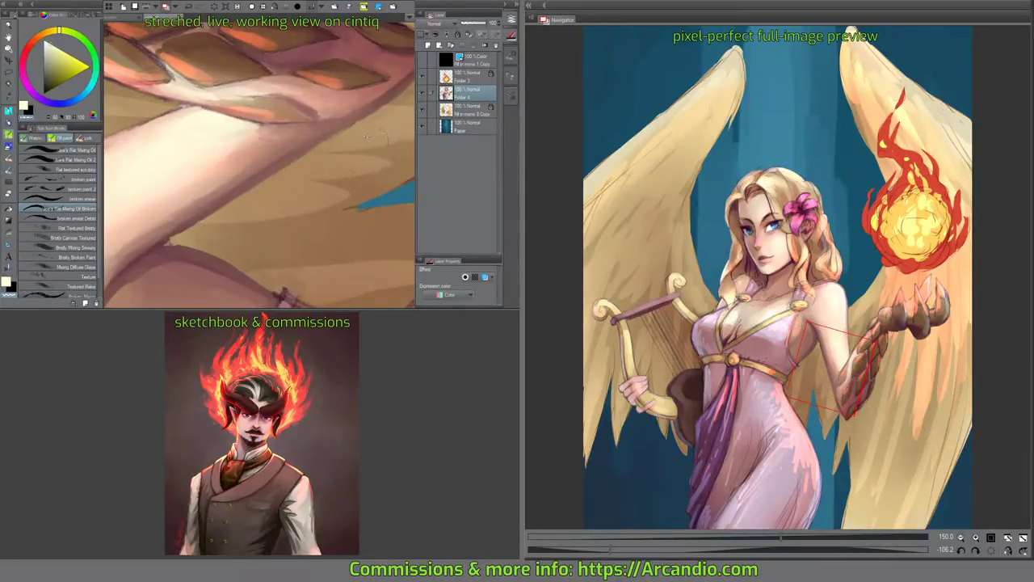
Undo the pale stroke beneath the elbow scales and clean up the sketchy lower edge of the elbow.
{"action": "mouse_move", "coordinate": [368, 137]}
{"action": "left_mouse_down"}
{"action": "mouse_move", "coordinate": [302, 178]}
{"action": "mouse_move", "coordinate": [349, 199]}
{"action": "mouse_move", "coordinate": [244, 230]}
{"action": "left_mouse_up"}
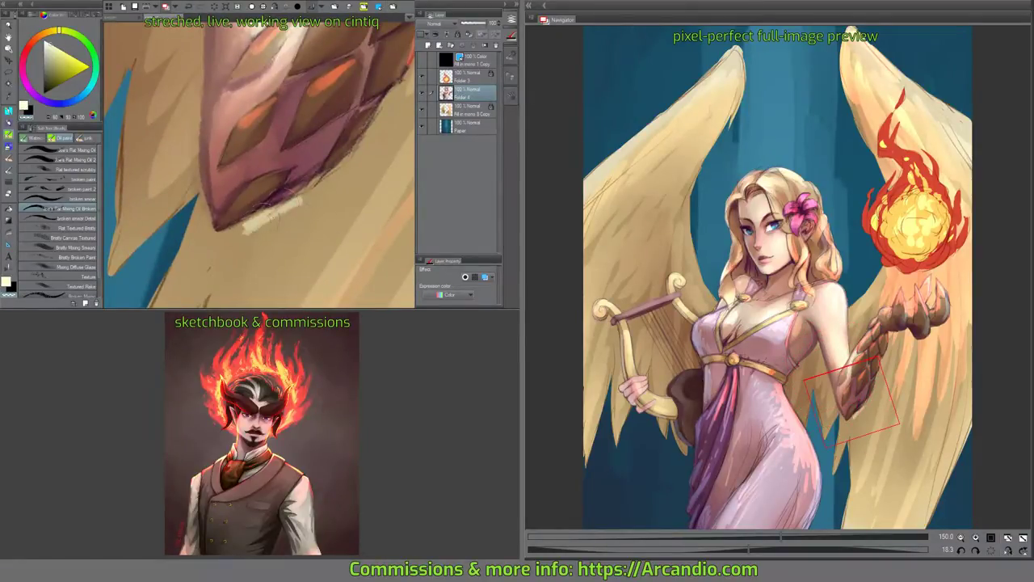
{"action": "key", "text": "ctrl+z"}
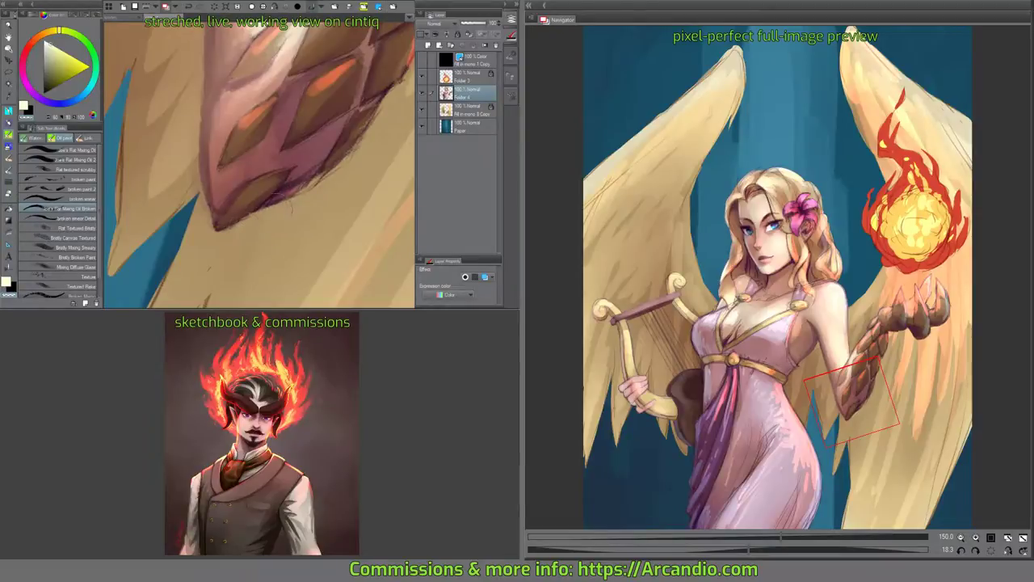
{"action": "left_click_drag", "start_coordinate": [263, 228], "coordinate": [286, 165]}
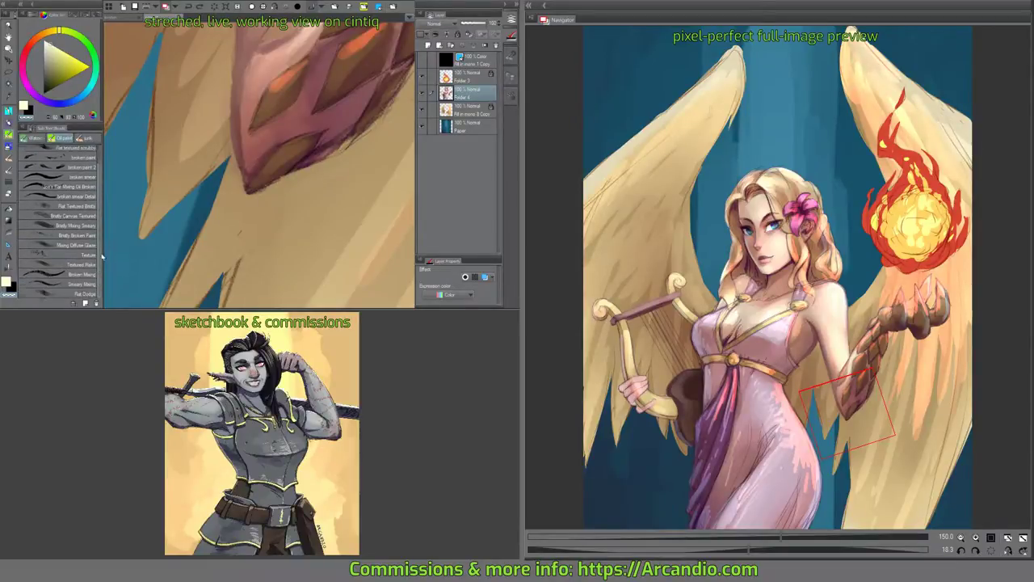
Repaint the sketchy lower edge of the elbow with the Smooth Rendering and Dense watercolor brushes, using a sampled dark purple.
{"action": "left_click", "coordinate": [34, 138]}
{"action": "left_click", "coordinate": [78, 174]}
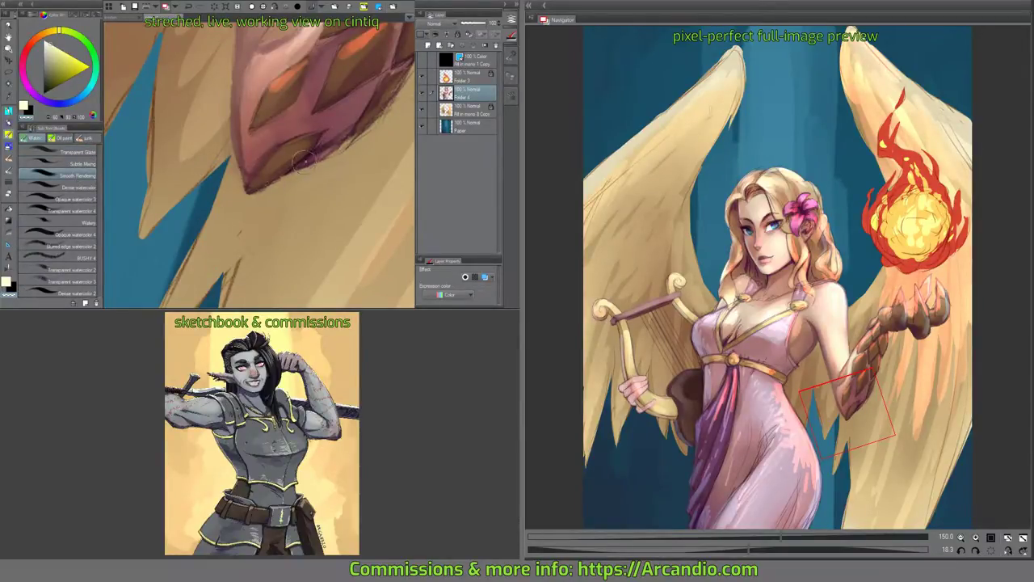
{"action": "left_click_drag", "start_coordinate": [303, 162], "coordinate": [322, 142]}
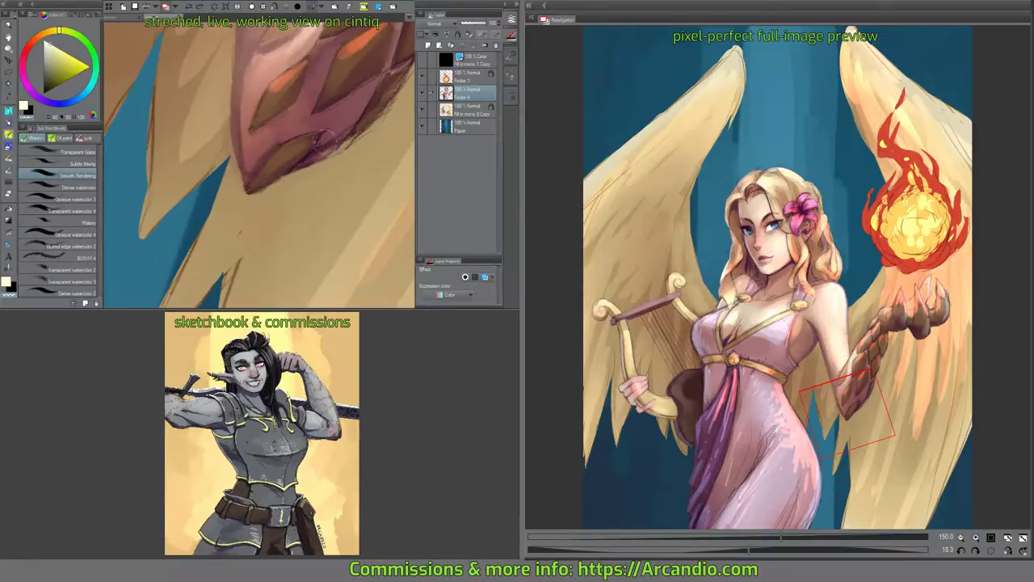
{"action": "left_click", "coordinate": [84, 187]}
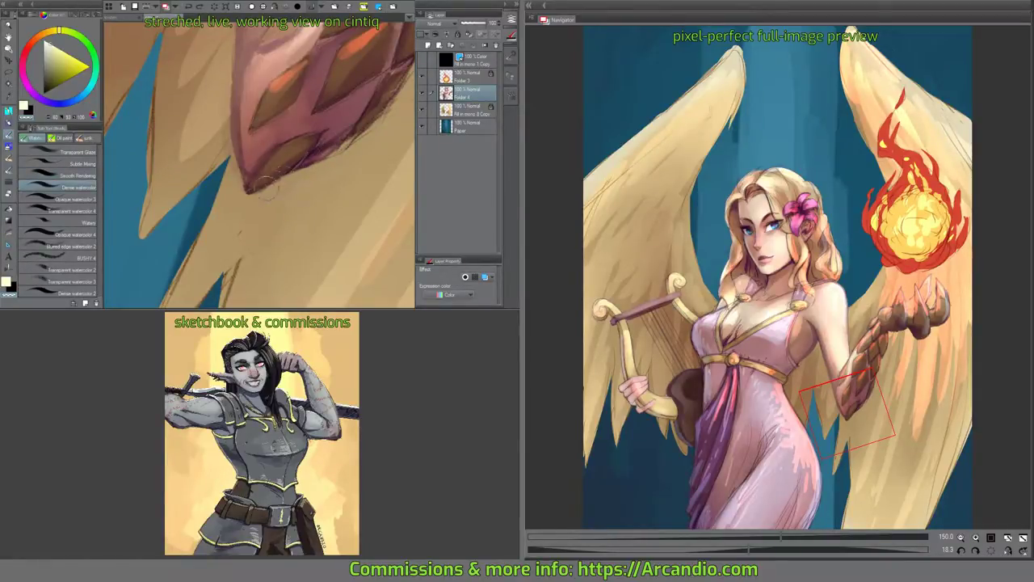
{"action": "key", "text": "c"}
{"action": "left_click", "coordinate": [315, 147], "text": "alt"}
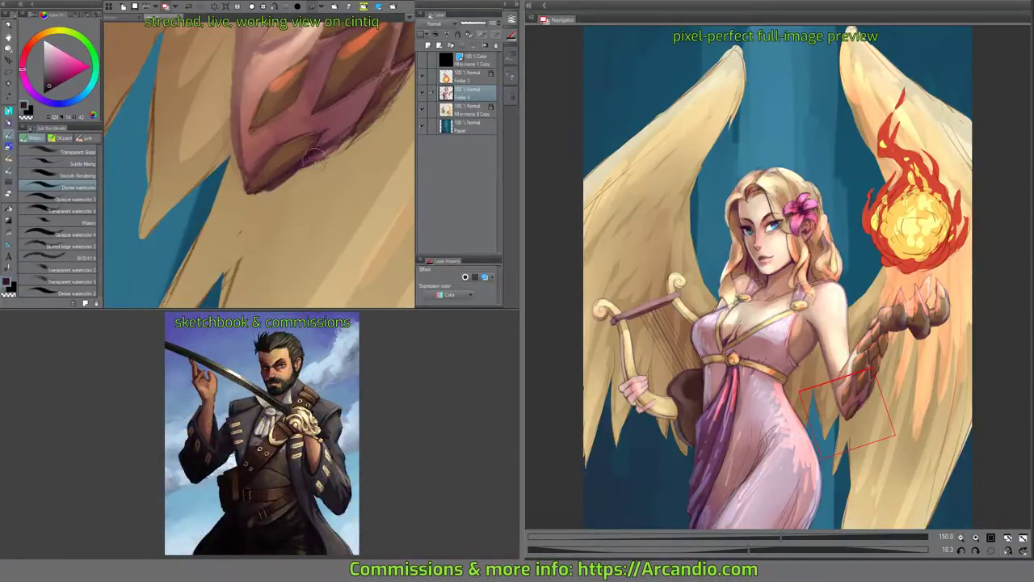
{"action": "mouse_move", "coordinate": [316, 156]}
{"action": "left_mouse_down"}
{"action": "mouse_move", "coordinate": [259, 179]}
{"action": "mouse_move", "coordinate": [253, 192]}
{"action": "left_mouse_up"}
{"action": "mouse_move", "coordinate": [334, 145]}
{"action": "left_mouse_down"}
{"action": "mouse_move", "coordinate": [260, 202]}
{"action": "mouse_move", "coordinate": [293, 185]}
{"action": "left_mouse_up"}
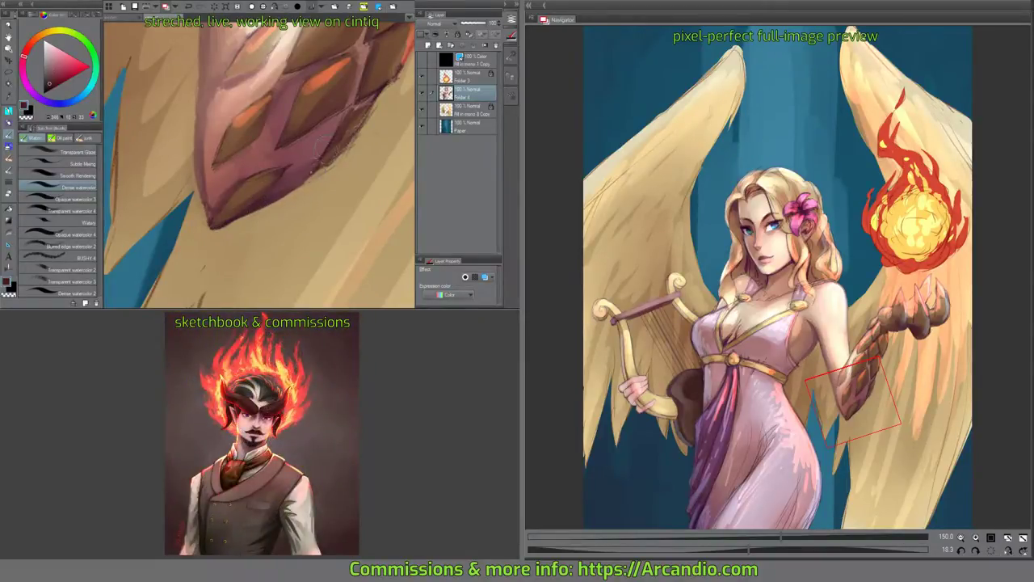
Clean up the outer edge of the scales just above the elbow tip, adding a sampled brown tone.
{"action": "left_click_drag", "start_coordinate": [329, 158], "coordinate": [310, 189]}
{"action": "left_click", "coordinate": [319, 168], "text": "alt"}
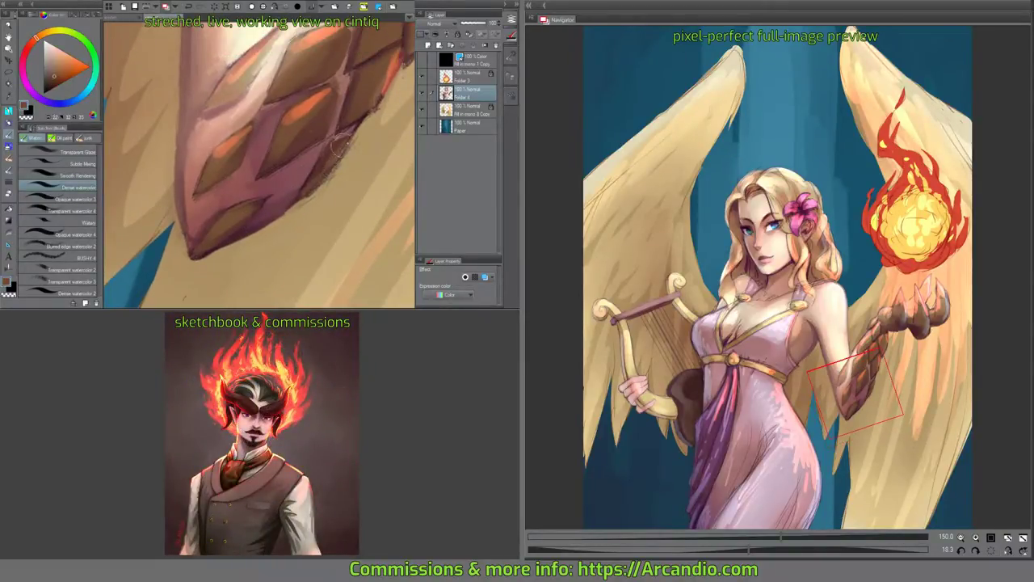
{"action": "mouse_move", "coordinate": [339, 146]}
{"action": "left_mouse_down"}
{"action": "mouse_move", "coordinate": [301, 200]}
{"action": "mouse_move", "coordinate": [324, 192]}
{"action": "left_mouse_up"}
{"action": "left_click_drag", "start_coordinate": [272, 161], "coordinate": [243, 186]}
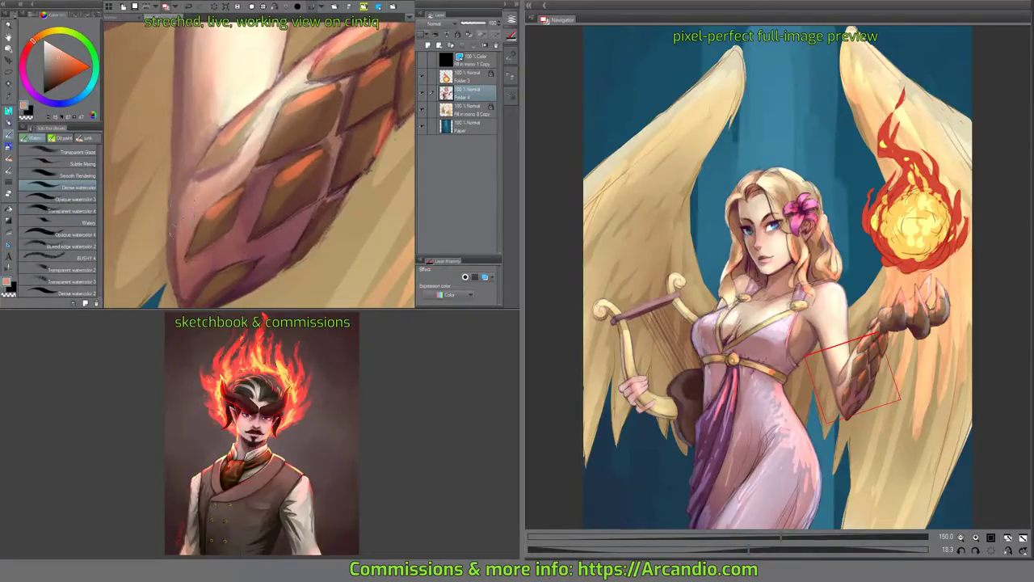
Sample reddish and pale skin tones and blend the skin where the upper arm meets the first elbow scale.
{"action": "left_click", "coordinate": [172, 243], "text": "alt"}
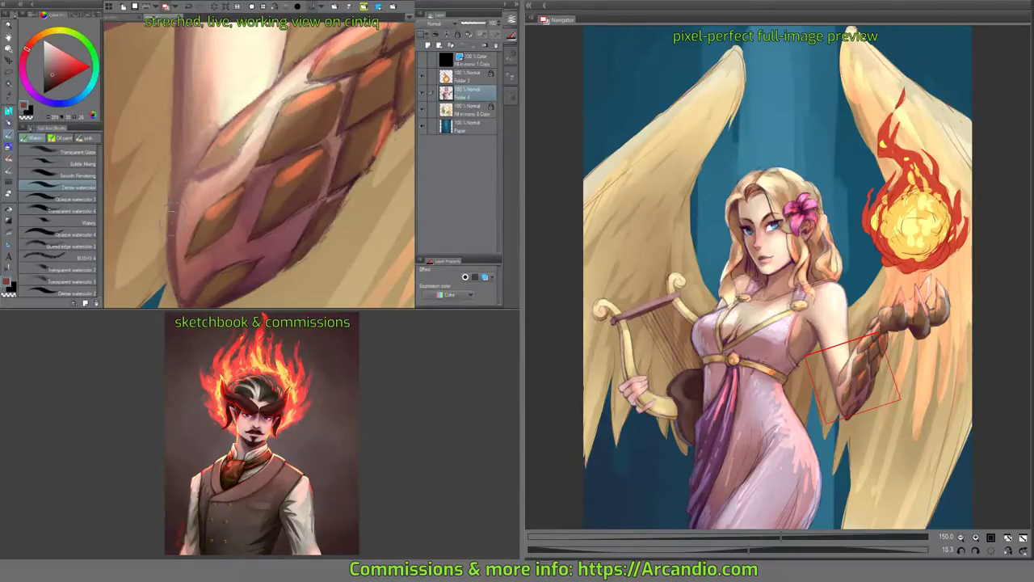
{"action": "mouse_move", "coordinate": [246, 133]}
{"action": "left_mouse_down"}
{"action": "mouse_move", "coordinate": [267, 153]}
{"action": "mouse_move", "coordinate": [318, 169]}
{"action": "mouse_move", "coordinate": [242, 143]}
{"action": "left_mouse_up"}
{"action": "left_click", "coordinate": [231, 121], "text": "alt"}
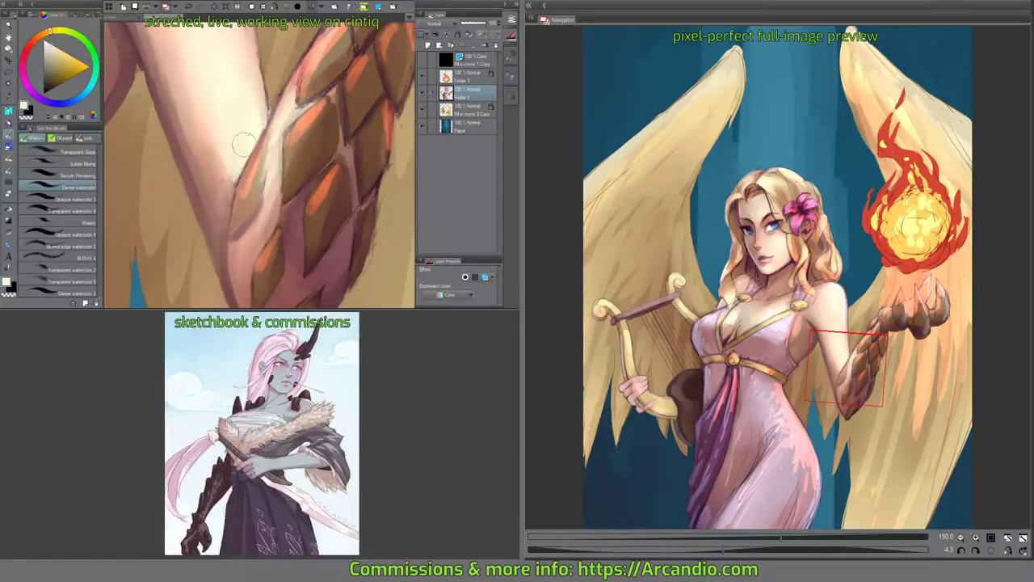
{"action": "left_click", "coordinate": [200, 120], "text": "alt"}
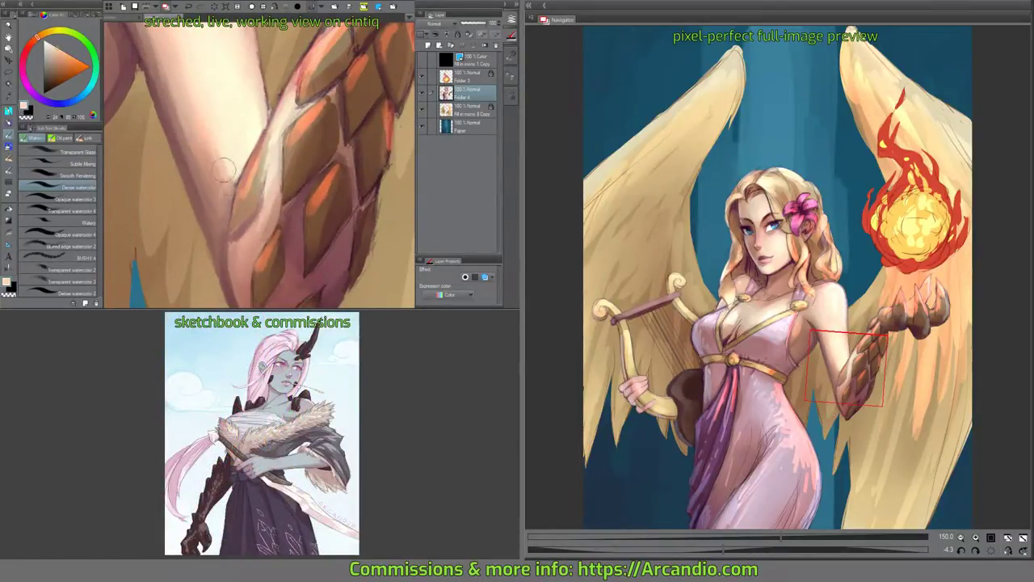
{"action": "left_click_drag", "start_coordinate": [248, 150], "coordinate": [224, 183]}
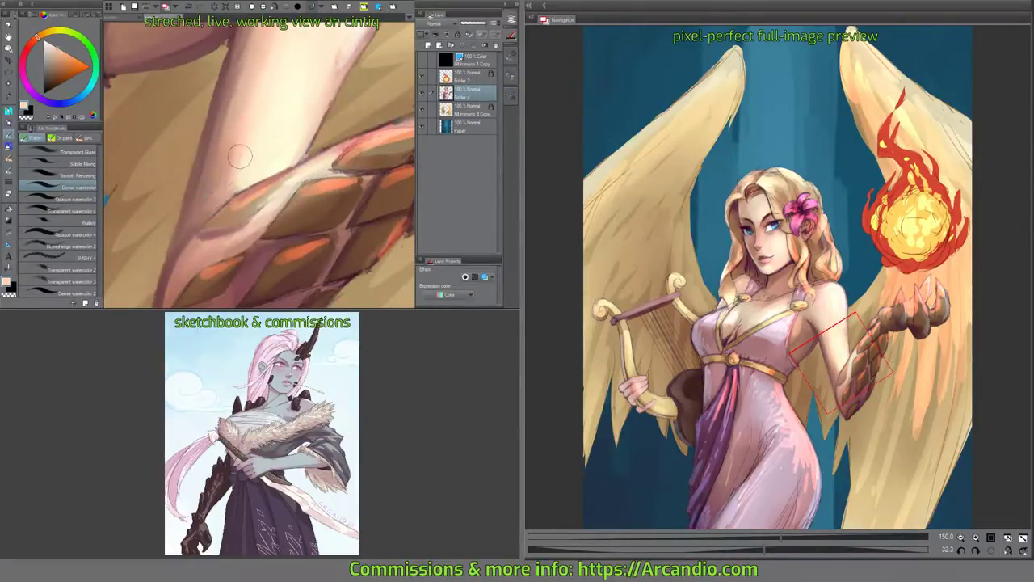
{"action": "left_click_drag", "start_coordinate": [340, 161], "coordinate": [310, 177]}
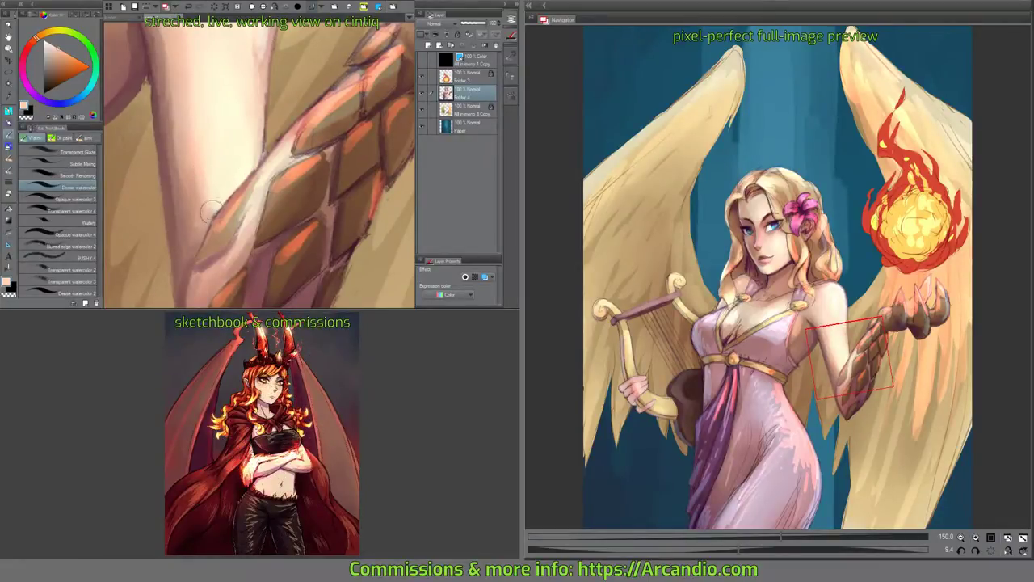
{"action": "left_click_drag", "start_coordinate": [204, 198], "coordinate": [205, 205]}
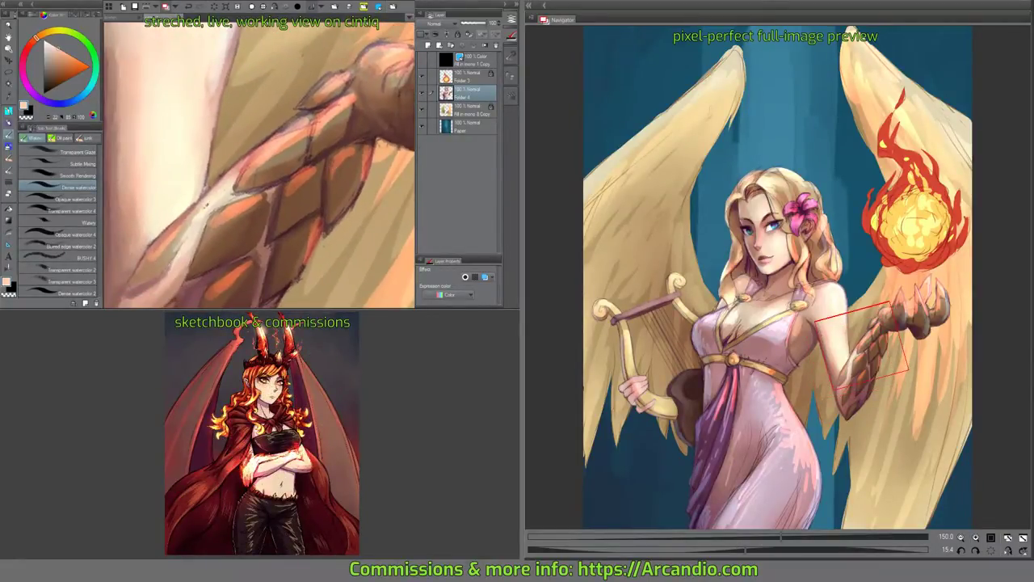
Sample pale and warm skin tones and smooth the strips of skin between the inner forearm scales.
{"action": "left_click", "coordinate": [227, 183], "text": "alt"}
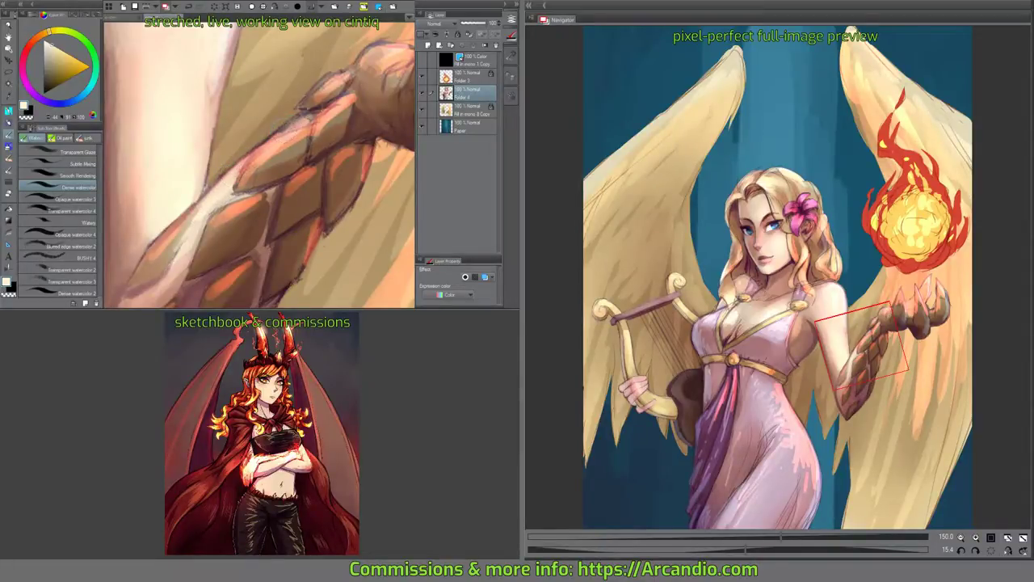
{"action": "left_click_drag", "start_coordinate": [309, 125], "coordinate": [267, 176]}
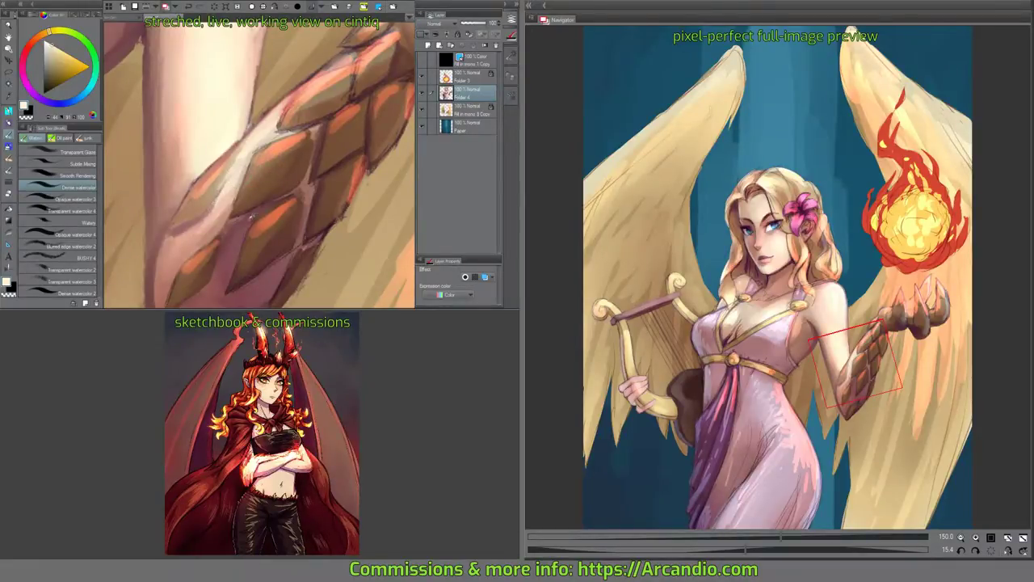
{"action": "left_click", "coordinate": [225, 227], "text": "alt"}
{"action": "left_click_drag", "start_coordinate": [240, 219], "coordinate": [249, 209]}
{"action": "left_click", "coordinate": [247, 206], "text": "alt"}
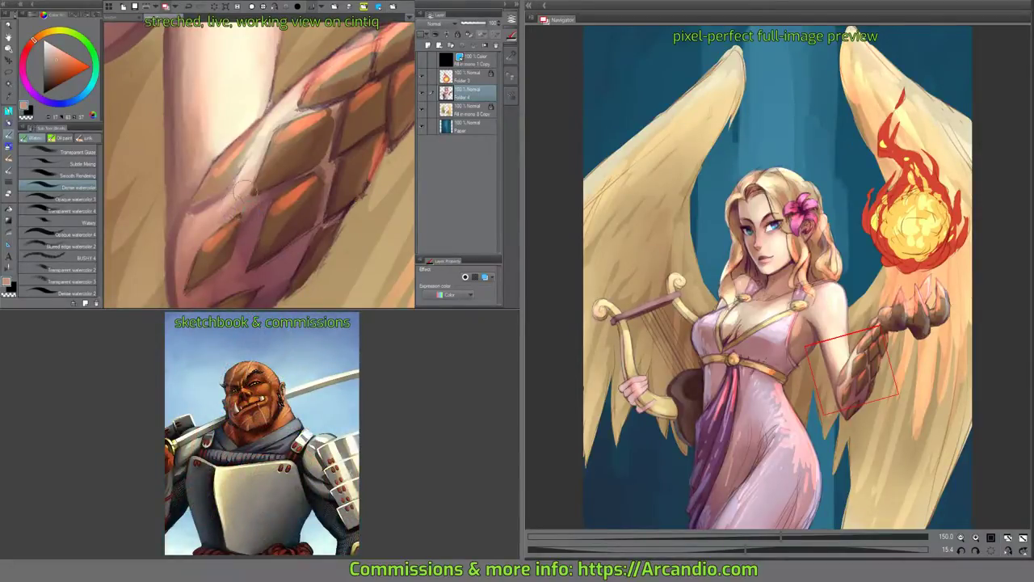
{"action": "left_click_drag", "start_coordinate": [243, 193], "coordinate": [267, 181]}
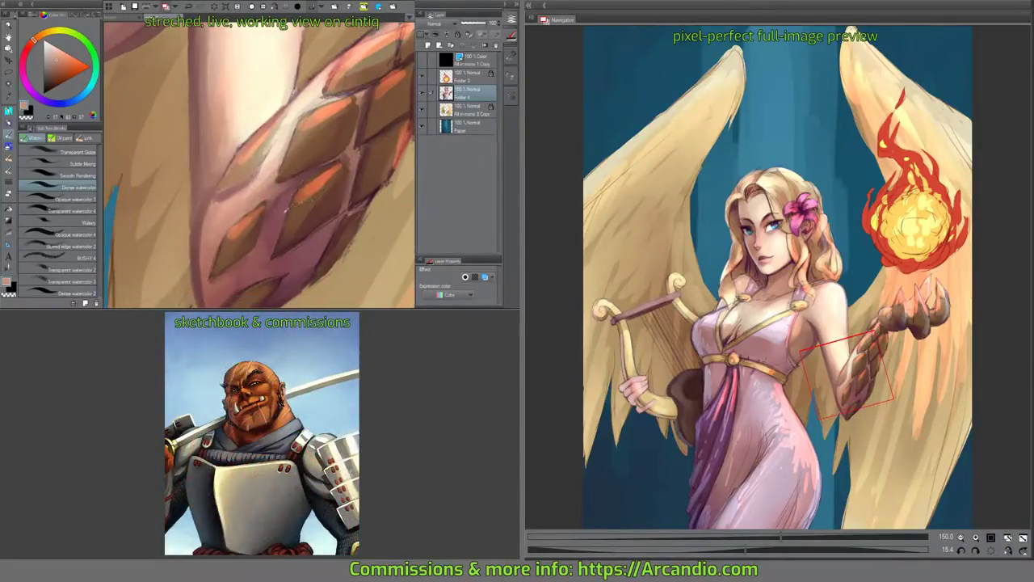
Sample dark purple and skin tones and paint over the sketch lines around the scale at the elbow crease.
{"action": "left_click", "coordinate": [314, 172], "text": "alt"}
{"action": "scroll", "coordinate": [249, 184], "scroll_direction": "up", "scroll_amount": 1}
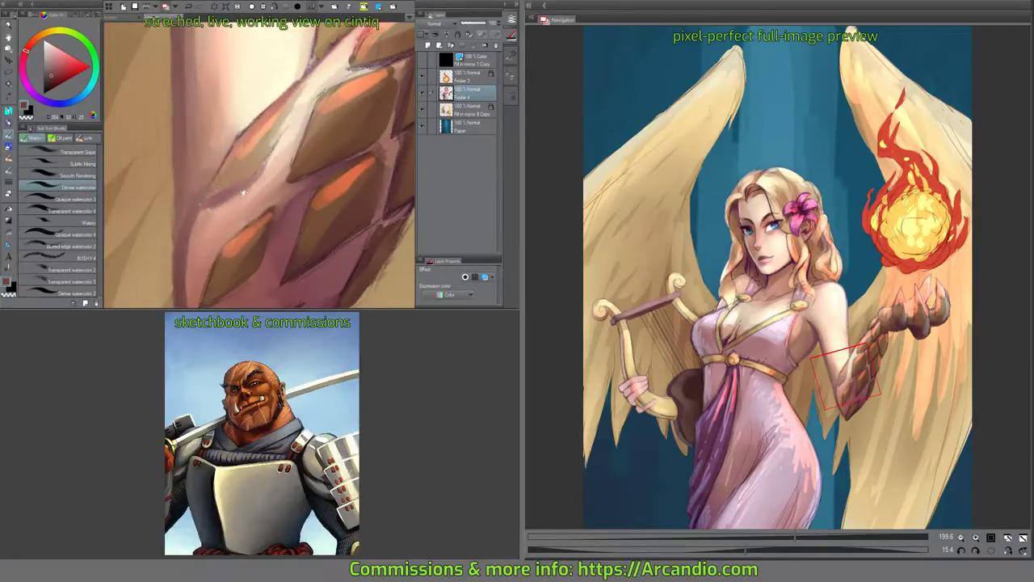
{"action": "left_click_drag", "start_coordinate": [243, 191], "coordinate": [304, 234]}
{"action": "scroll", "coordinate": [274, 175], "scroll_direction": "up", "scroll_amount": 4}
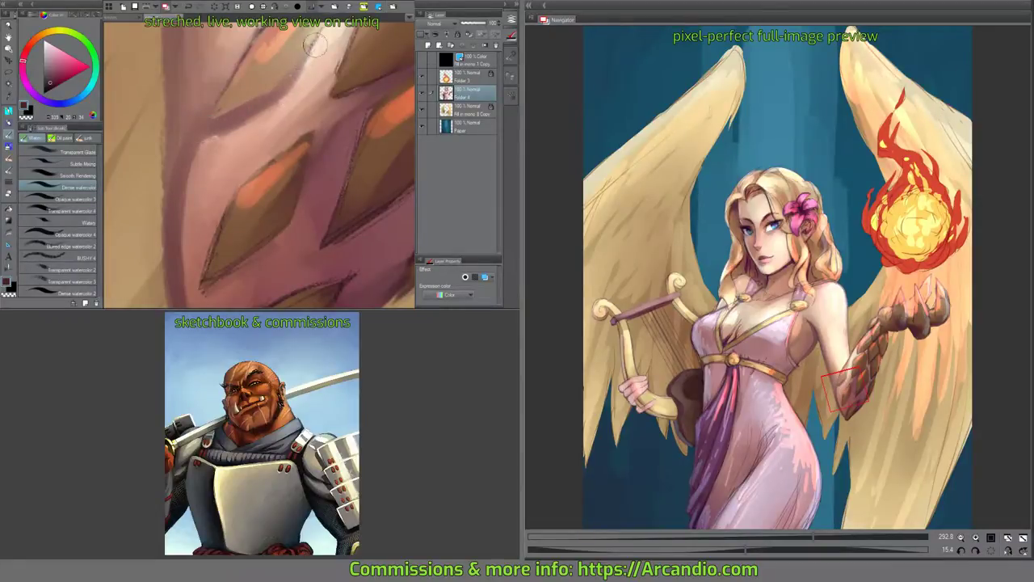
{"action": "mouse_move", "coordinate": [315, 47]}
{"action": "left_mouse_down"}
{"action": "mouse_move", "coordinate": [271, 110]}
{"action": "mouse_move", "coordinate": [307, 143]}
{"action": "mouse_move", "coordinate": [273, 166]}
{"action": "mouse_move", "coordinate": [234, 74]}
{"action": "mouse_move", "coordinate": [246, 173]}
{"action": "left_mouse_up"}
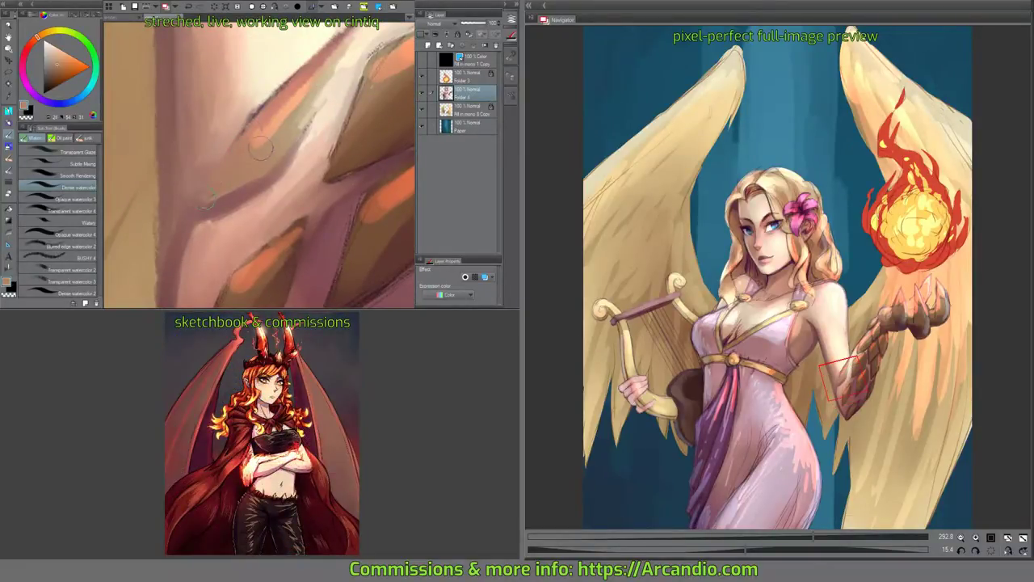
{"action": "scroll", "coordinate": [260, 148], "scroll_direction": "down", "scroll_amount": 3}
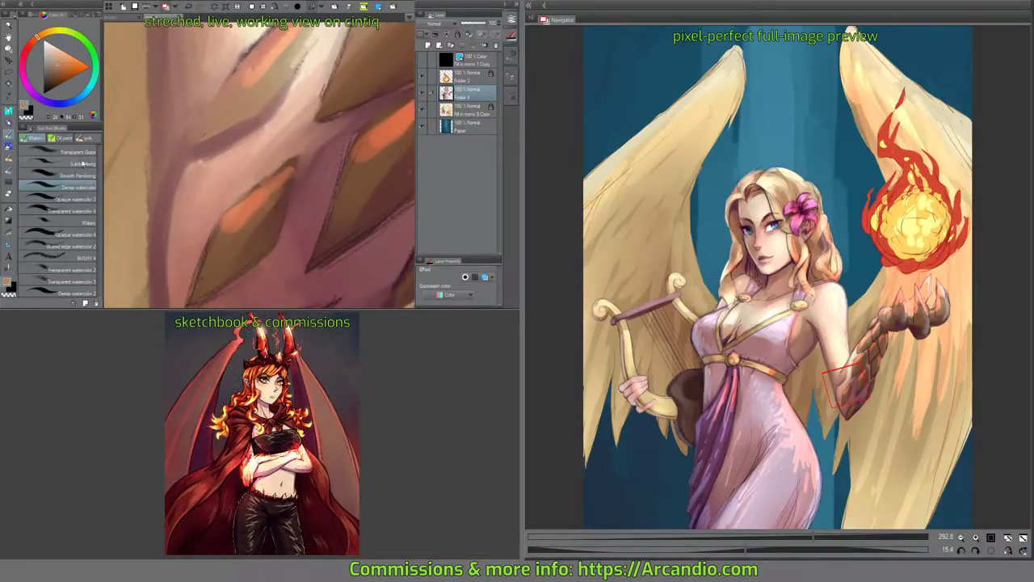
Blend the lower edge of the elbow crease scale into the surrounding skin with the Subtle Mixing brush.
{"action": "left_click", "coordinate": [82, 164]}
{"action": "left_click_drag", "start_coordinate": [212, 160], "coordinate": [189, 174]}
{"action": "mouse_move", "coordinate": [239, 132]}
{"action": "left_mouse_down"}
{"action": "mouse_move", "coordinate": [260, 150]}
{"action": "mouse_move", "coordinate": [249, 158]}
{"action": "left_mouse_up"}
{"action": "scroll", "coordinate": [267, 186], "scroll_direction": "down", "scroll_amount": 3}
{"action": "scroll", "coordinate": [308, 248], "scroll_direction": "up", "scroll_amount": 3}
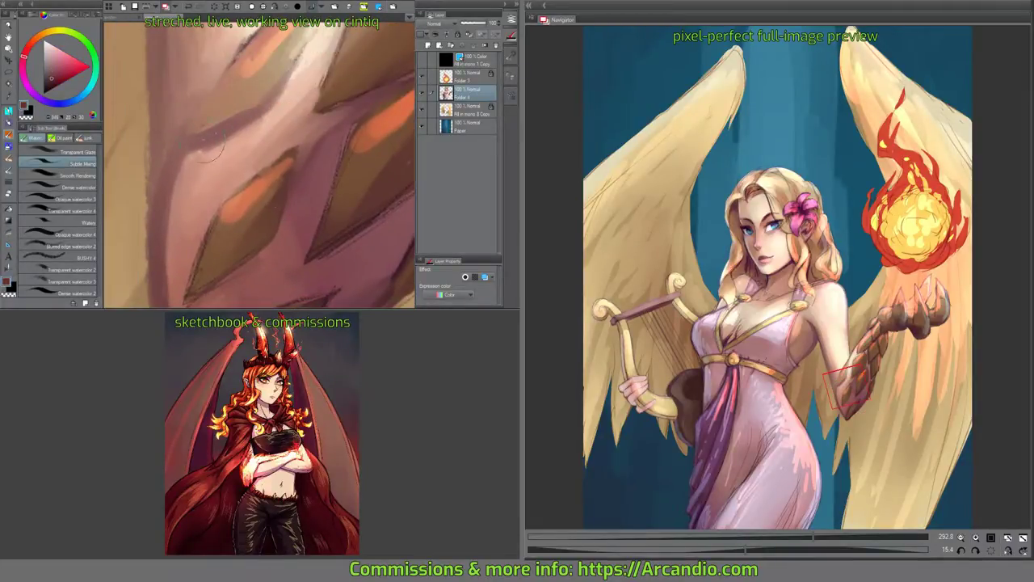
{"action": "left_click_drag", "start_coordinate": [221, 137], "coordinate": [299, 113]}
Redefine the lower edge of the elbow crease scale in dark purple with an Opaque watercolor brush.
{"action": "scroll", "coordinate": [258, 162], "scroll_direction": "up", "scroll_amount": 2}
{"action": "left_click", "coordinate": [91, 234]}
{"action": "mouse_move", "coordinate": [200, 163]}
{"action": "left_mouse_down"}
{"action": "mouse_move", "coordinate": [279, 114]}
{"action": "mouse_move", "coordinate": [300, 72]}
{"action": "left_mouse_up"}
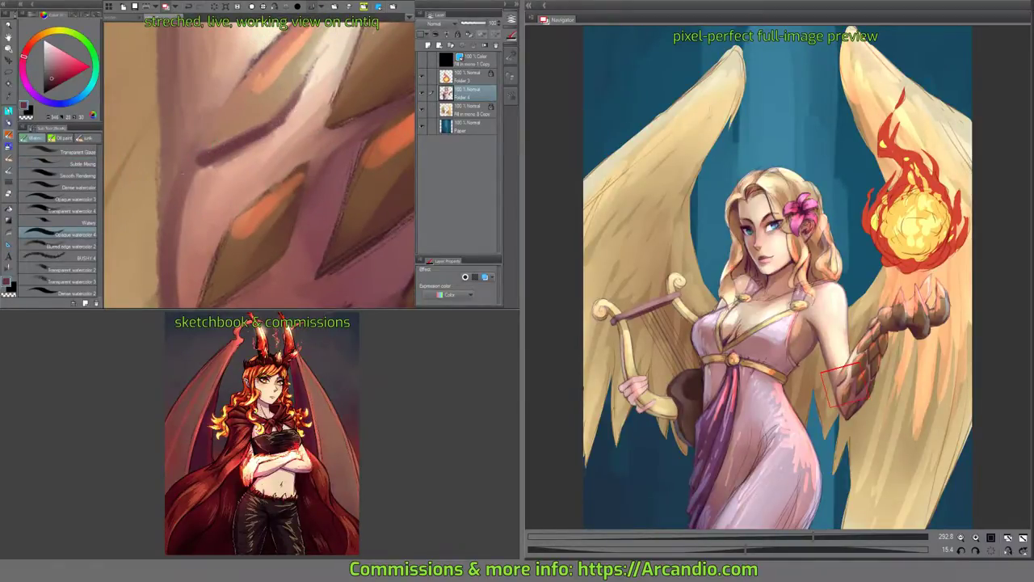
{"action": "scroll", "coordinate": [215, 137], "scroll_direction": "up", "scroll_amount": 1}
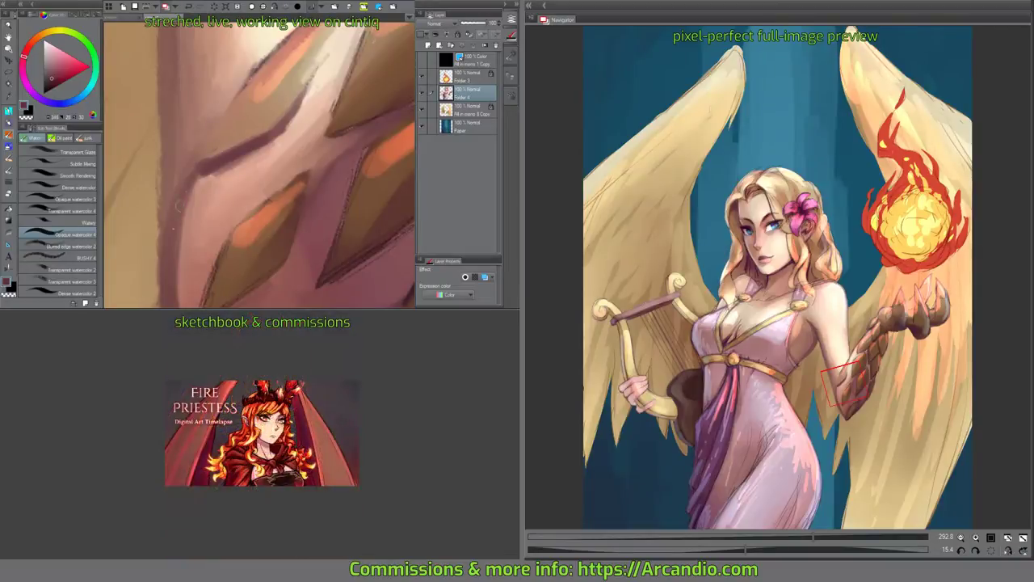
{"action": "scroll", "coordinate": [240, 148], "scroll_direction": "up", "scroll_amount": 1}
{"action": "left_click_drag", "start_coordinate": [240, 148], "coordinate": [207, 162]}
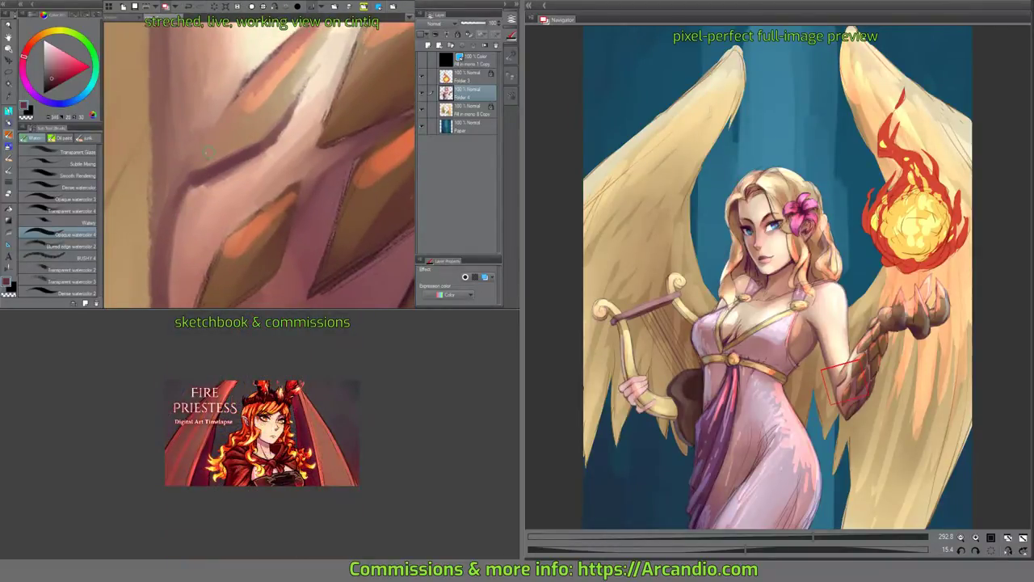
Sample orange tones and blend the warm highlights into the brown surfaces of the elbow and forearm scales.
{"action": "mouse_move", "coordinate": [273, 82]}
{"action": "left_mouse_down"}
{"action": "mouse_move", "coordinate": [278, 147]}
{"action": "mouse_move", "coordinate": [283, 111]}
{"action": "mouse_move", "coordinate": [319, 74]}
{"action": "mouse_move", "coordinate": [347, 100]}
{"action": "left_mouse_up"}
{"action": "left_click", "coordinate": [275, 127], "text": "alt"}
{"action": "scroll", "coordinate": [346, 100], "scroll_direction": "down", "scroll_amount": 3}
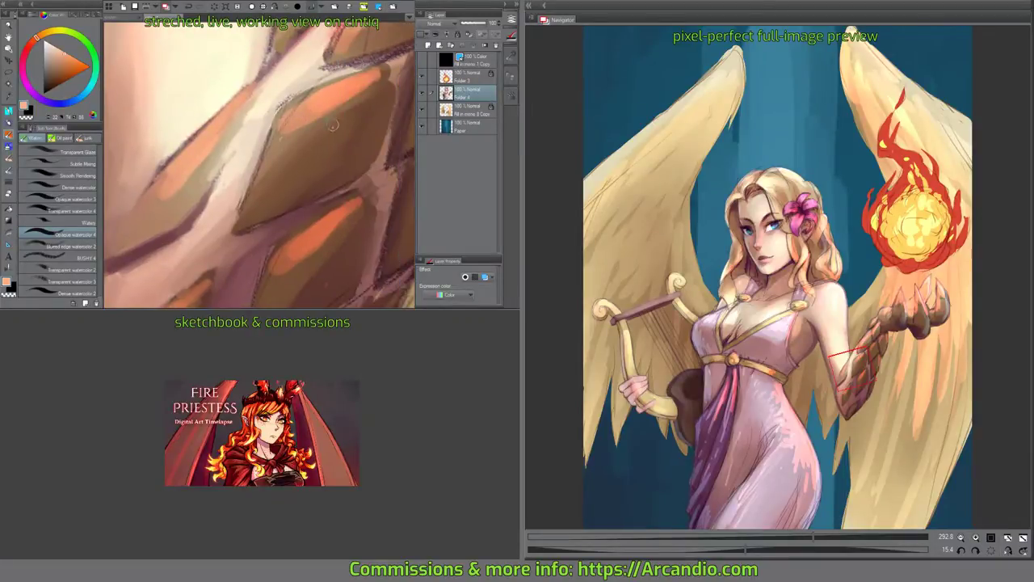
{"action": "mouse_move", "coordinate": [292, 121]}
{"action": "left_mouse_down"}
{"action": "mouse_move", "coordinate": [265, 139]}
{"action": "mouse_move", "coordinate": [320, 118]}
{"action": "left_mouse_up"}
{"action": "left_click_drag", "start_coordinate": [285, 152], "coordinate": [319, 121]}
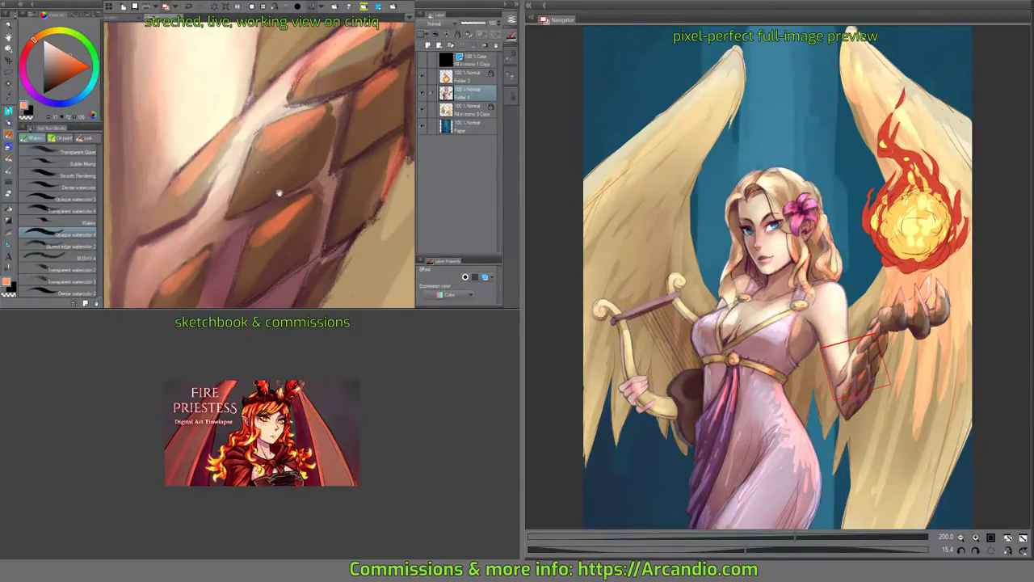
{"action": "left_click_drag", "start_coordinate": [278, 192], "coordinate": [296, 146]}
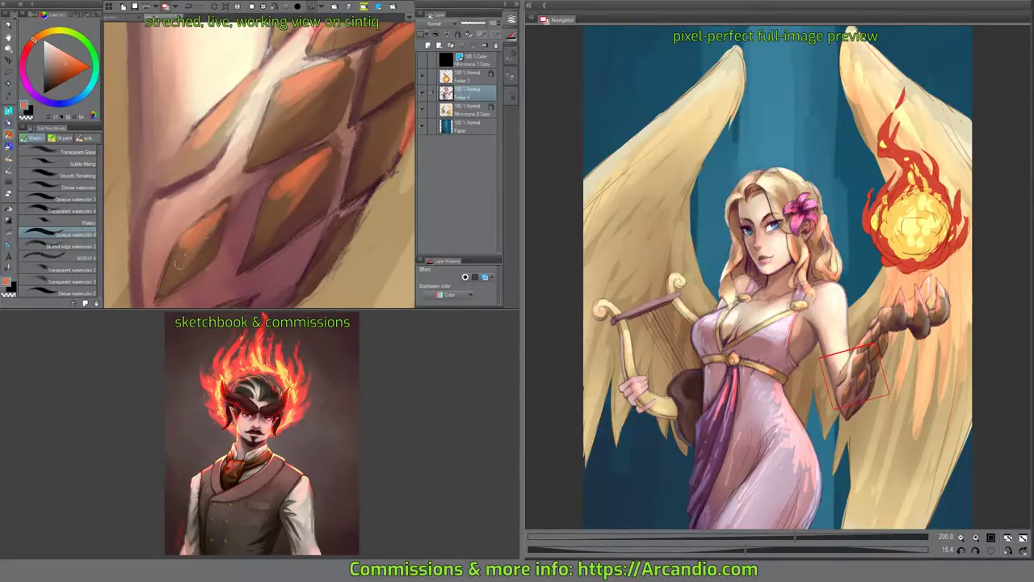
{"action": "left_click_drag", "start_coordinate": [235, 205], "coordinate": [246, 156]}
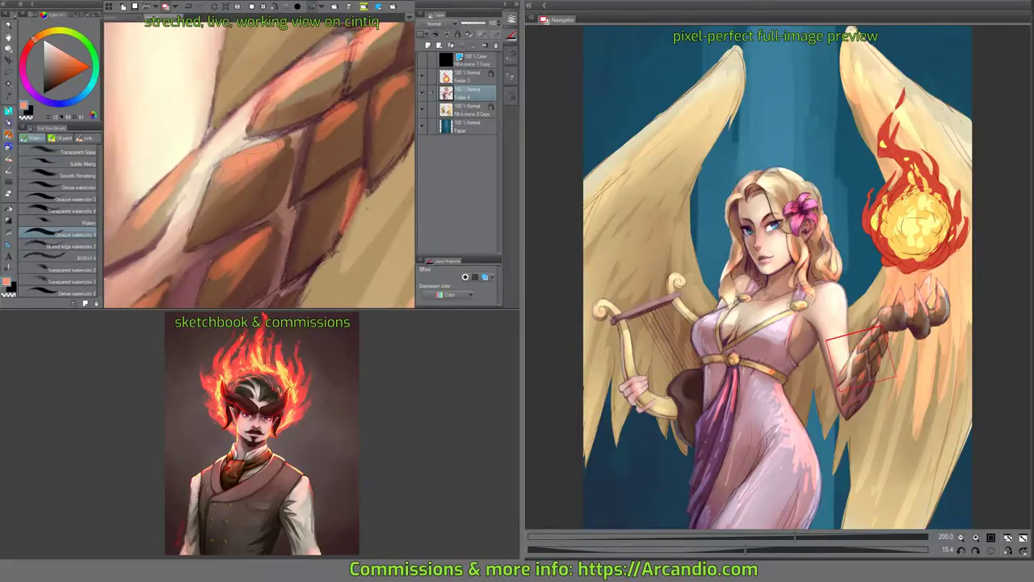
{"action": "left_click_drag", "start_coordinate": [200, 198], "coordinate": [264, 141]}
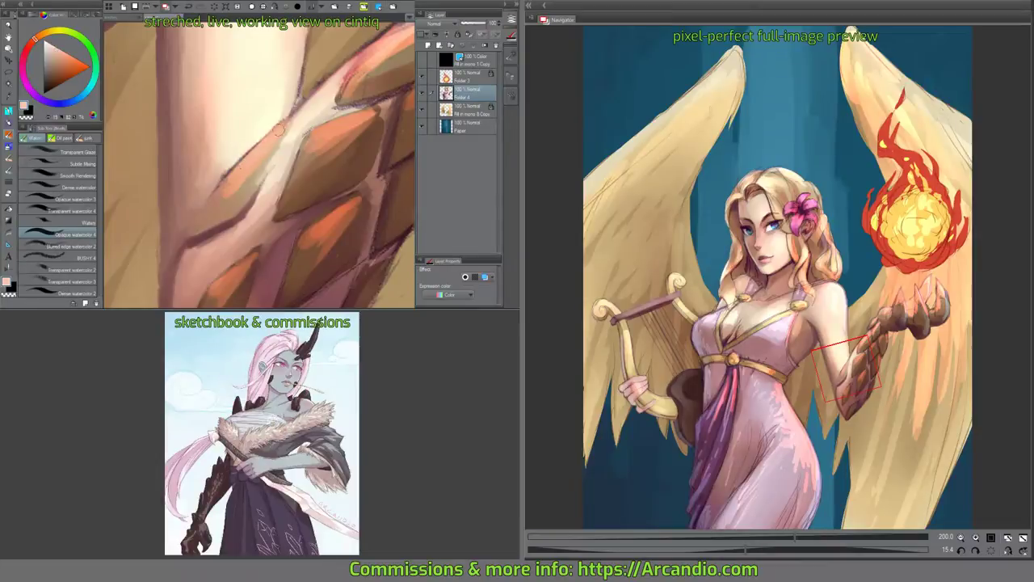
Choose a paler cream tone and brighten the upper edges of the inner forearm scales toward the wrist.
{"action": "left_click_drag", "start_coordinate": [320, 137], "coordinate": [320, 139]}
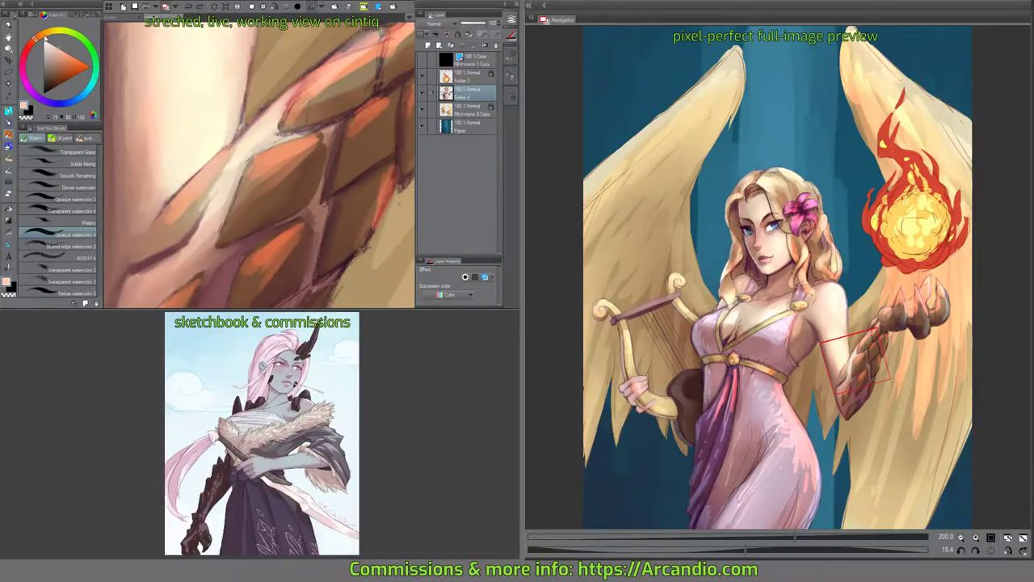
{"action": "left_click", "coordinate": [46, 37]}
{"action": "mouse_move", "coordinate": [196, 187]}
{"action": "left_mouse_down"}
{"action": "mouse_move", "coordinate": [221, 162]}
{"action": "mouse_move", "coordinate": [315, 137]}
{"action": "mouse_move", "coordinate": [272, 122]}
{"action": "mouse_move", "coordinate": [291, 129]}
{"action": "mouse_move", "coordinate": [277, 105]}
{"action": "mouse_move", "coordinate": [317, 83]}
{"action": "mouse_move", "coordinate": [276, 111]}
{"action": "mouse_move", "coordinate": [289, 106]}
{"action": "left_mouse_up"}
{"action": "mouse_move", "coordinate": [291, 129]}
{"action": "left_mouse_down"}
{"action": "mouse_move", "coordinate": [284, 116]}
{"action": "mouse_move", "coordinate": [273, 150]}
{"action": "mouse_move", "coordinate": [276, 138]}
{"action": "left_mouse_up"}
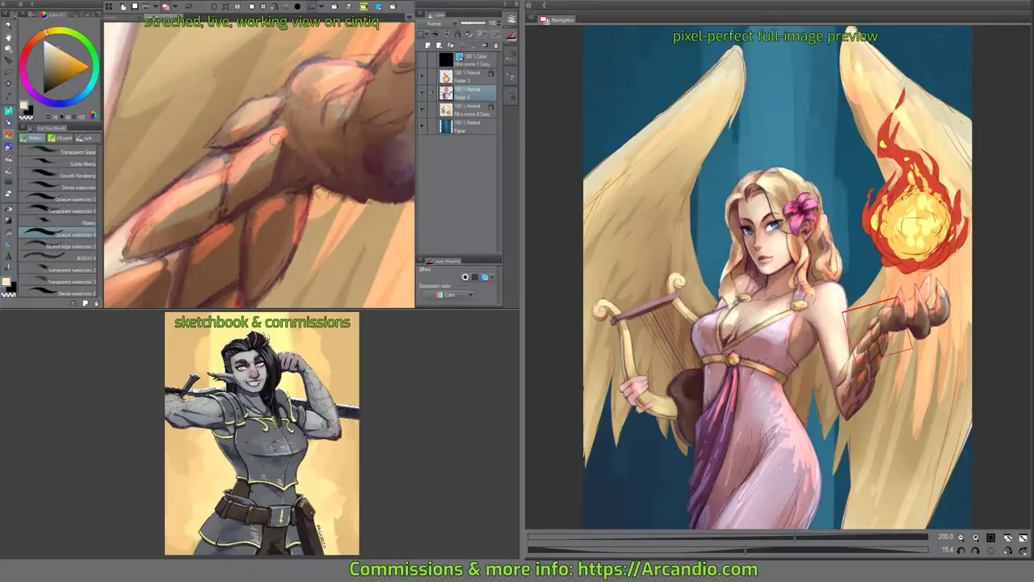
Paint over the wrist knuckle's sketch outline and lighten its upper edge and the adjoining scale with pale peach tones.
{"action": "left_click_drag", "start_coordinate": [269, 232], "coordinate": [266, 202]}
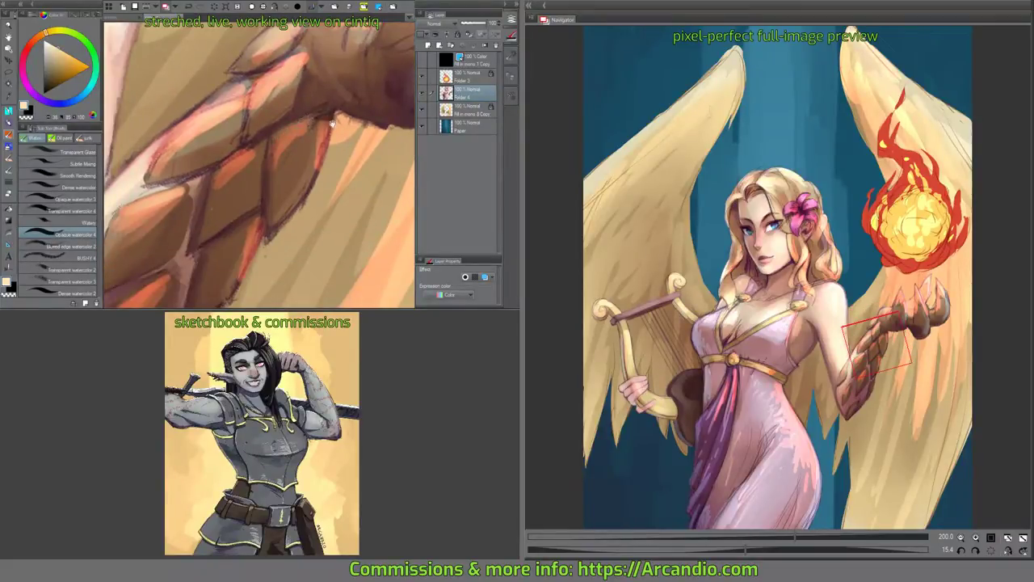
{"action": "mouse_move", "coordinate": [331, 123]}
{"action": "left_mouse_down"}
{"action": "mouse_move", "coordinate": [244, 122]}
{"action": "mouse_move", "coordinate": [236, 144]}
{"action": "mouse_move", "coordinate": [266, 116]}
{"action": "left_mouse_up"}
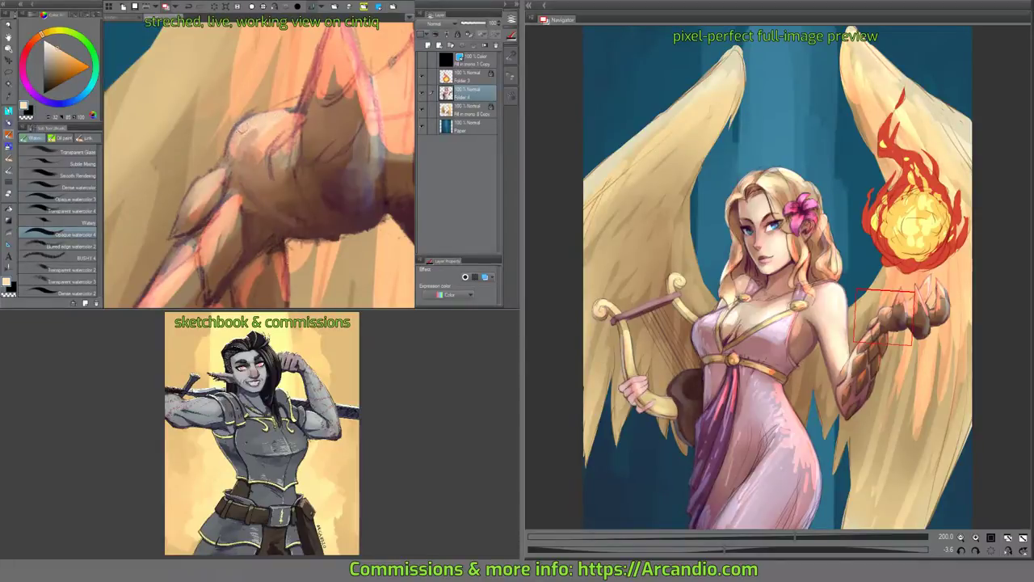
{"action": "left_click_drag", "start_coordinate": [227, 145], "coordinate": [235, 113]}
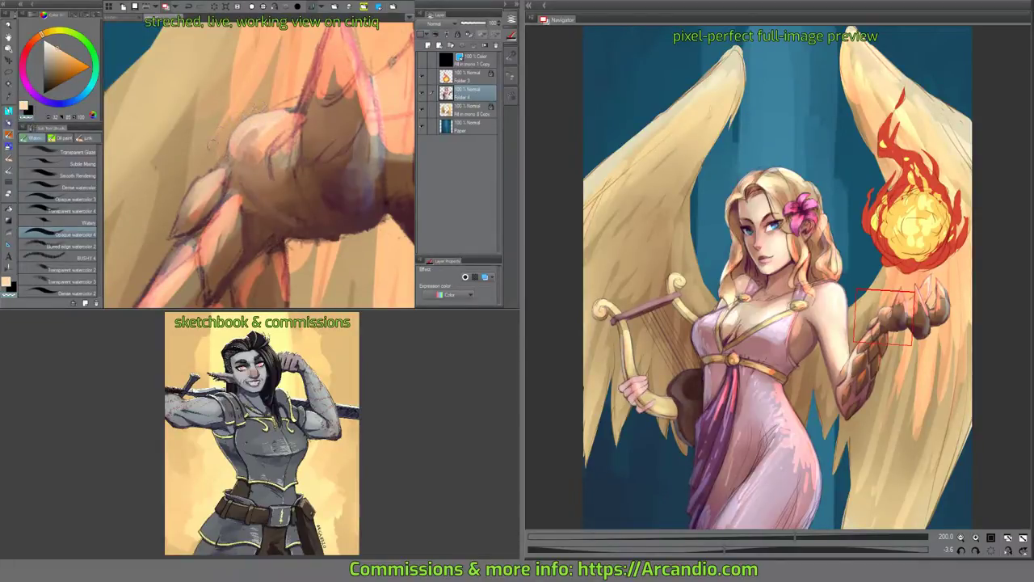
{"action": "left_click", "coordinate": [207, 181], "text": "alt"}
{"action": "left_click_drag", "start_coordinate": [256, 151], "coordinate": [187, 212]}
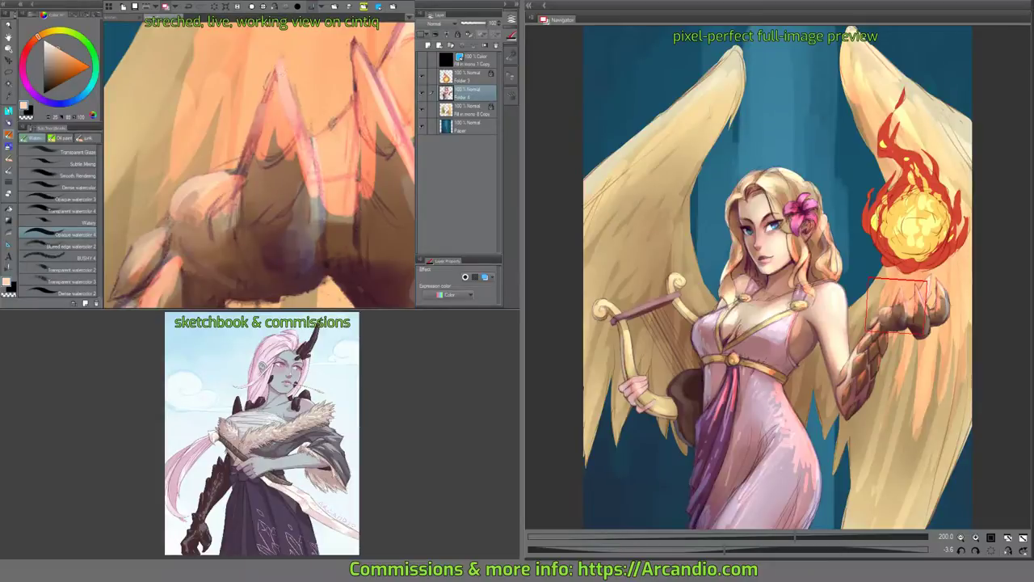
Paint bright cream highlights along the claws of the raised hand with a pen brush.
{"action": "left_click_drag", "start_coordinate": [349, 62], "coordinate": [332, 124]}
{"action": "left_click_drag", "start_coordinate": [260, 129], "coordinate": [242, 194]}
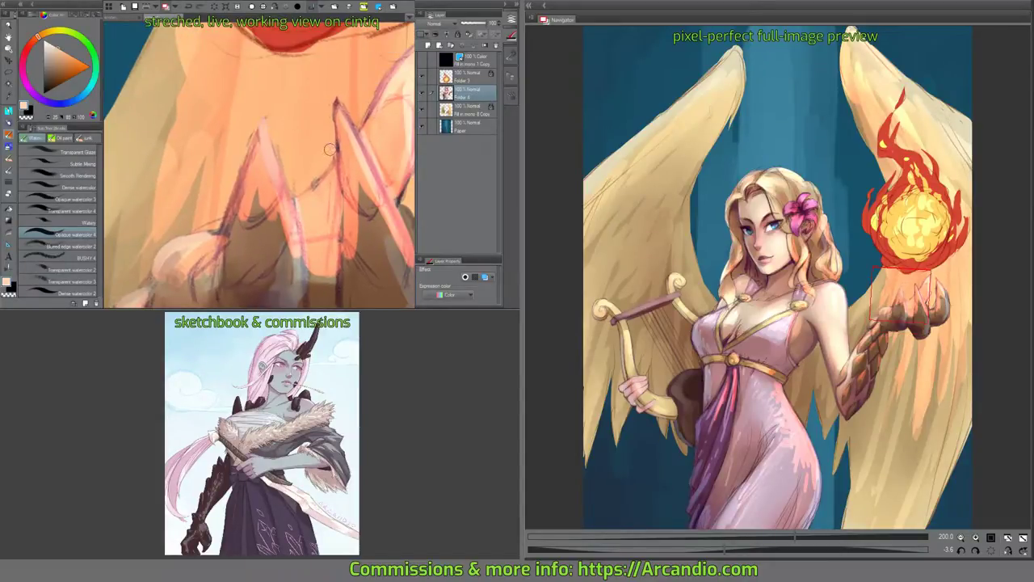
{"action": "mouse_move", "coordinate": [329, 178]}
{"action": "left_mouse_down"}
{"action": "mouse_move", "coordinate": [306, 109]}
{"action": "mouse_move", "coordinate": [268, 128]}
{"action": "mouse_move", "coordinate": [255, 157]}
{"action": "mouse_move", "coordinate": [252, 112]}
{"action": "left_mouse_up"}
{"action": "key", "text": "p"}
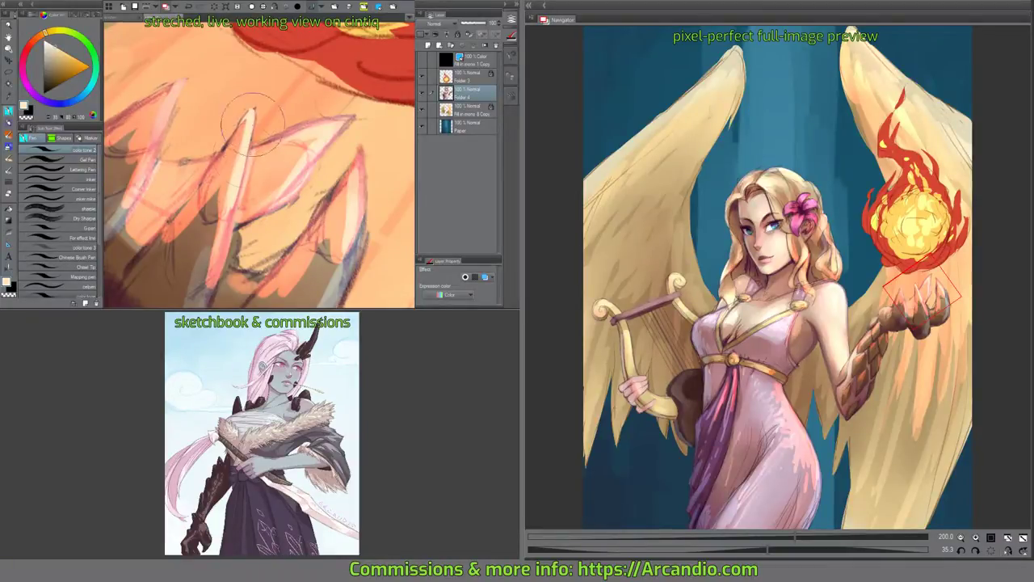
{"action": "left_click_drag", "start_coordinate": [162, 125], "coordinate": [210, 142]}
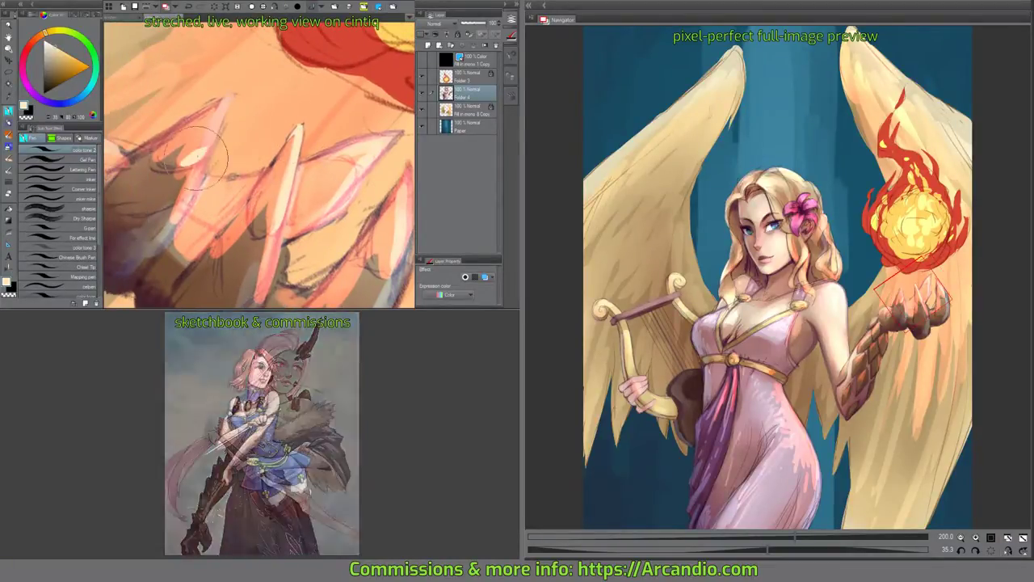
{"action": "left_click_drag", "start_coordinate": [317, 132], "coordinate": [281, 164]}
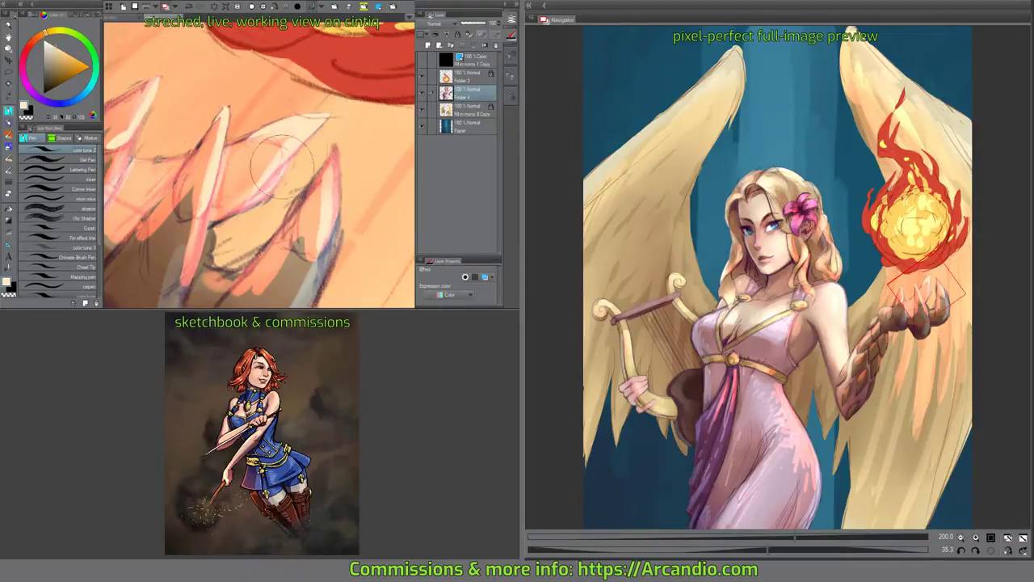
{"action": "left_click_drag", "start_coordinate": [306, 156], "coordinate": [322, 113]}
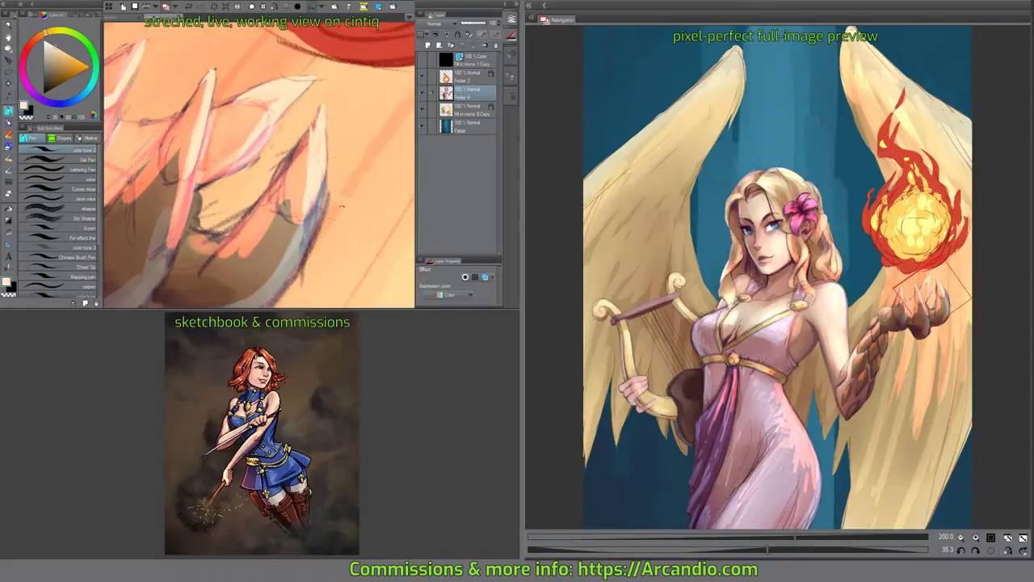
{"action": "left_click_drag", "start_coordinate": [341, 206], "coordinate": [212, 160]}
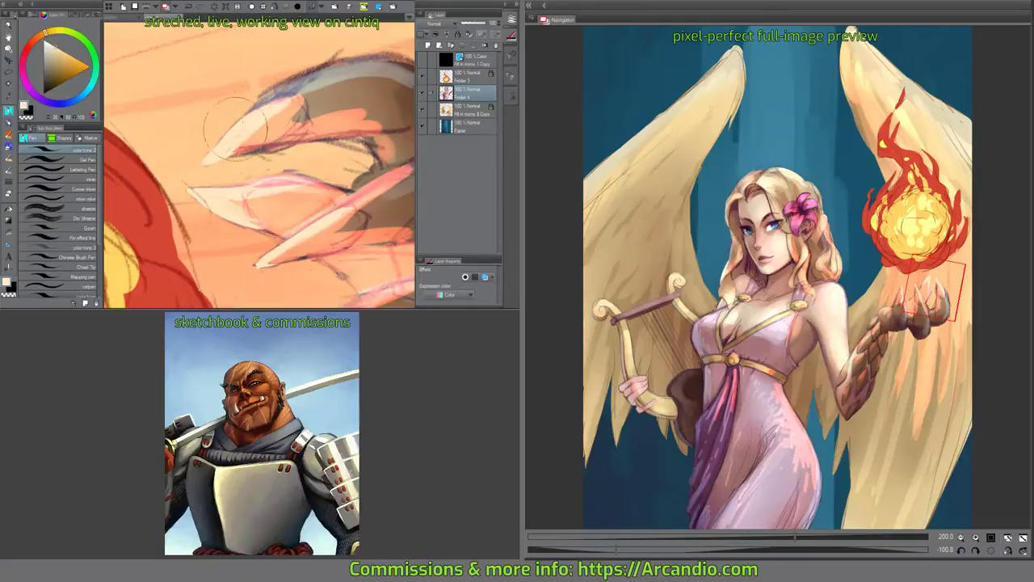
{"action": "left_click_drag", "start_coordinate": [296, 103], "coordinate": [295, 209]}
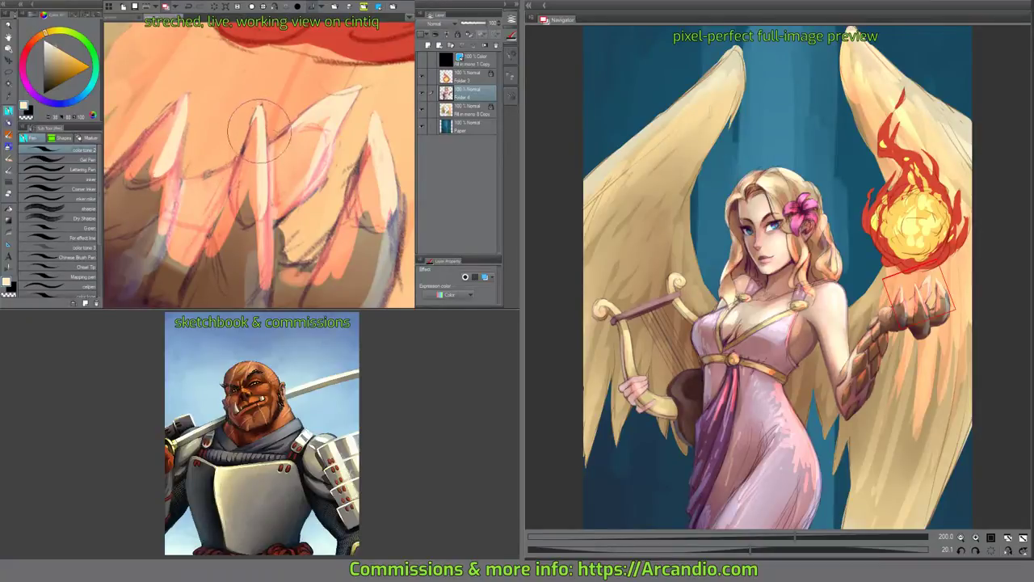
{"action": "left_click_drag", "start_coordinate": [299, 212], "coordinate": [260, 206]}
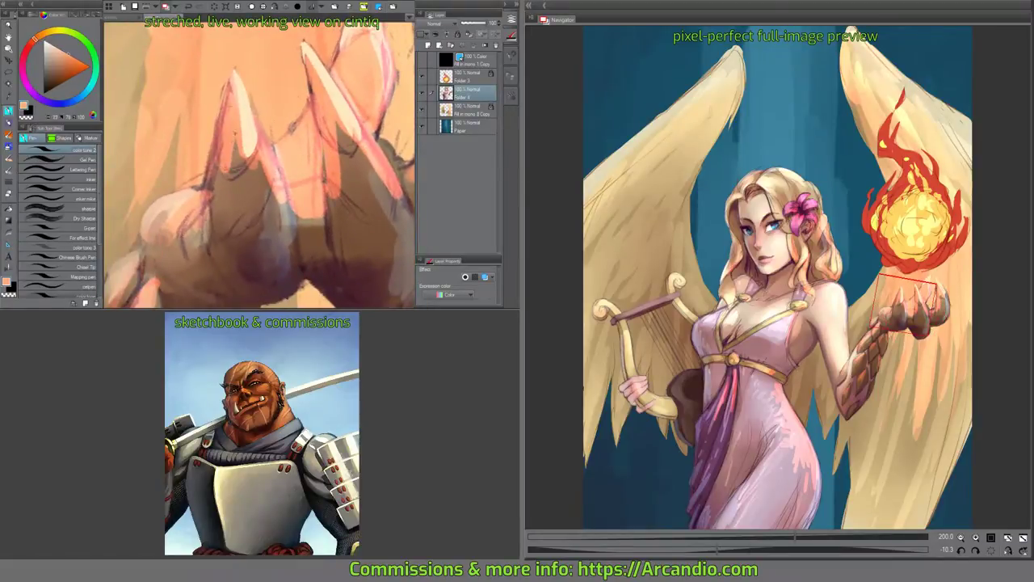
Sample a dark reddish brown and define the finger edges around the bases of the claws.
{"action": "left_click", "coordinate": [227, 168], "text": "alt"}
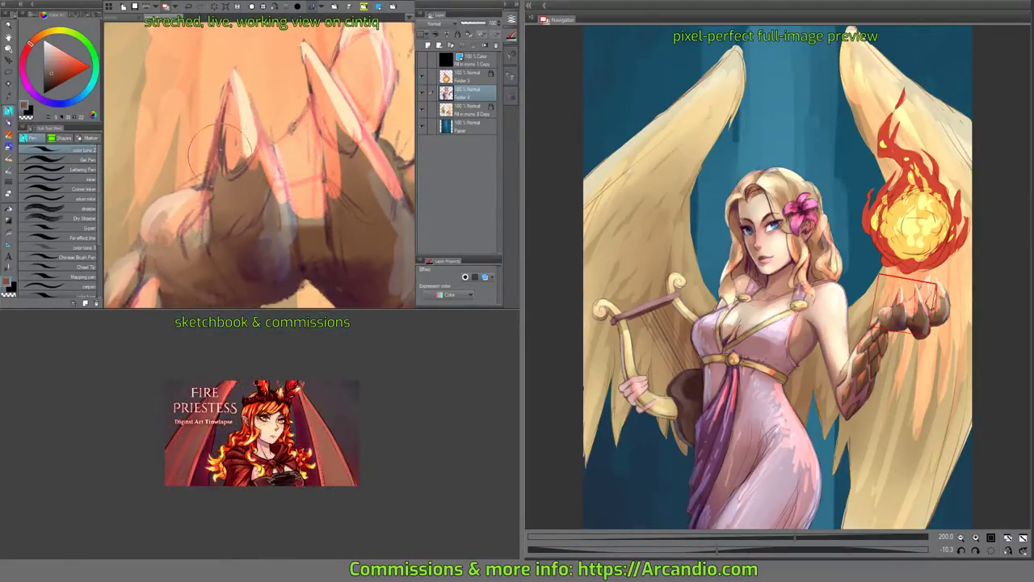
{"action": "mouse_move", "coordinate": [333, 144]}
{"action": "left_mouse_down"}
{"action": "mouse_move", "coordinate": [319, 115]}
{"action": "mouse_move", "coordinate": [331, 150]}
{"action": "left_mouse_up"}
{"action": "mouse_move", "coordinate": [307, 85]}
{"action": "left_mouse_down"}
{"action": "mouse_move", "coordinate": [327, 117]}
{"action": "mouse_move", "coordinate": [311, 141]}
{"action": "mouse_move", "coordinate": [355, 121]}
{"action": "mouse_move", "coordinate": [323, 174]}
{"action": "mouse_move", "coordinate": [331, 154]}
{"action": "left_mouse_up"}
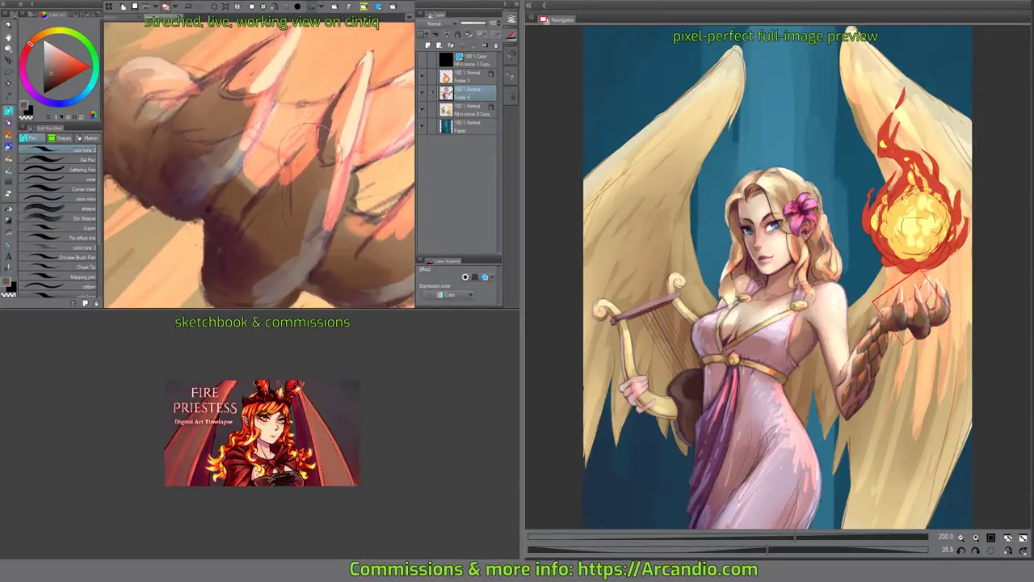
{"action": "mouse_move", "coordinate": [269, 145]}
{"action": "left_mouse_down"}
{"action": "mouse_move", "coordinate": [292, 179]}
{"action": "mouse_move", "coordinate": [304, 174]}
{"action": "mouse_move", "coordinate": [283, 165]}
{"action": "mouse_move", "coordinate": [258, 218]}
{"action": "left_mouse_up"}
Sample a muted grey and paint cool reflected light along the shadowed outer sides of the clawed fingers.
{"action": "left_click", "coordinate": [232, 173], "text": "alt"}
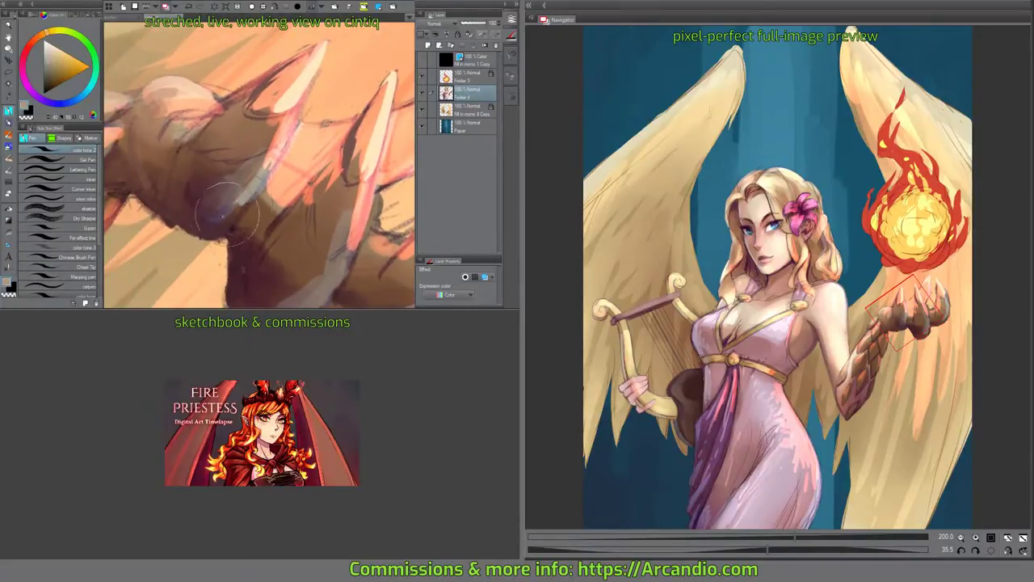
{"action": "left_click_drag", "start_coordinate": [222, 182], "coordinate": [242, 234]}
{"action": "key", "text": "minus"}
{"action": "key", "text": "minus"}
{"action": "key", "text": "minus"}
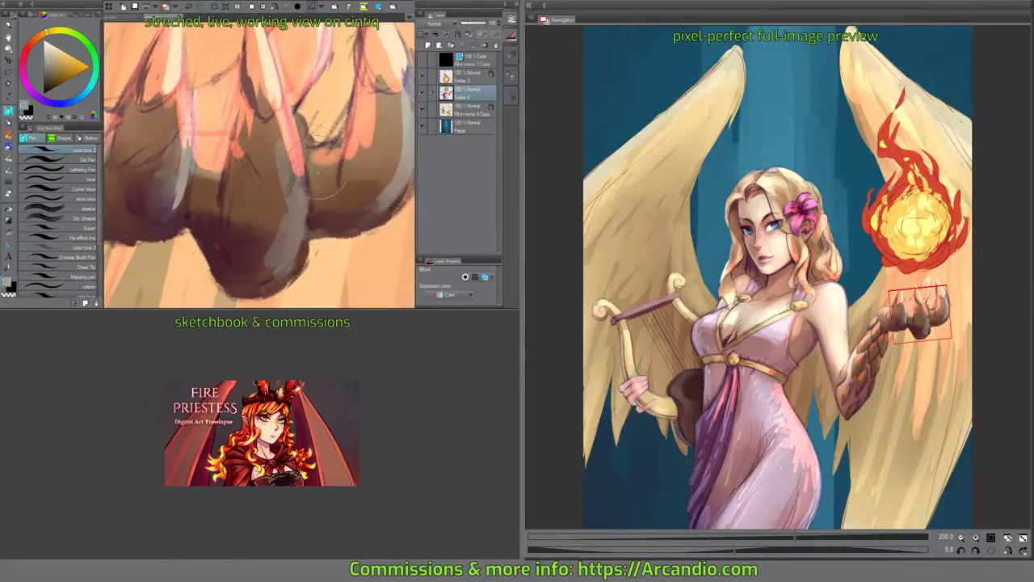
{"action": "mouse_move", "coordinate": [274, 170]}
{"action": "left_mouse_down"}
{"action": "mouse_move", "coordinate": [315, 202]}
{"action": "mouse_move", "coordinate": [323, 231]}
{"action": "mouse_move", "coordinate": [274, 283]}
{"action": "left_mouse_up"}
{"action": "key", "text": "minus"}
{"action": "mouse_move", "coordinate": [235, 192]}
{"action": "left_mouse_down"}
{"action": "mouse_move", "coordinate": [223, 250]}
{"action": "mouse_move", "coordinate": [270, 242]}
{"action": "left_mouse_up"}
{"action": "key", "text": "minus"}
{"action": "mouse_move", "coordinate": [335, 72]}
{"action": "left_mouse_down"}
{"action": "mouse_move", "coordinate": [344, 198]}
{"action": "mouse_move", "coordinate": [351, 96]}
{"action": "mouse_move", "coordinate": [347, 184]}
{"action": "mouse_move", "coordinate": [316, 196]}
{"action": "mouse_move", "coordinate": [357, 179]}
{"action": "mouse_move", "coordinate": [327, 173]}
{"action": "left_mouse_up"}
Choose a paler grey-green and add sharp highlight strokes to the lower bends of the clawed fingers.
{"action": "left_click", "coordinate": [355, 105], "text": "alt"}
{"action": "key", "text": "minus"}
{"action": "key", "text": "minus"}
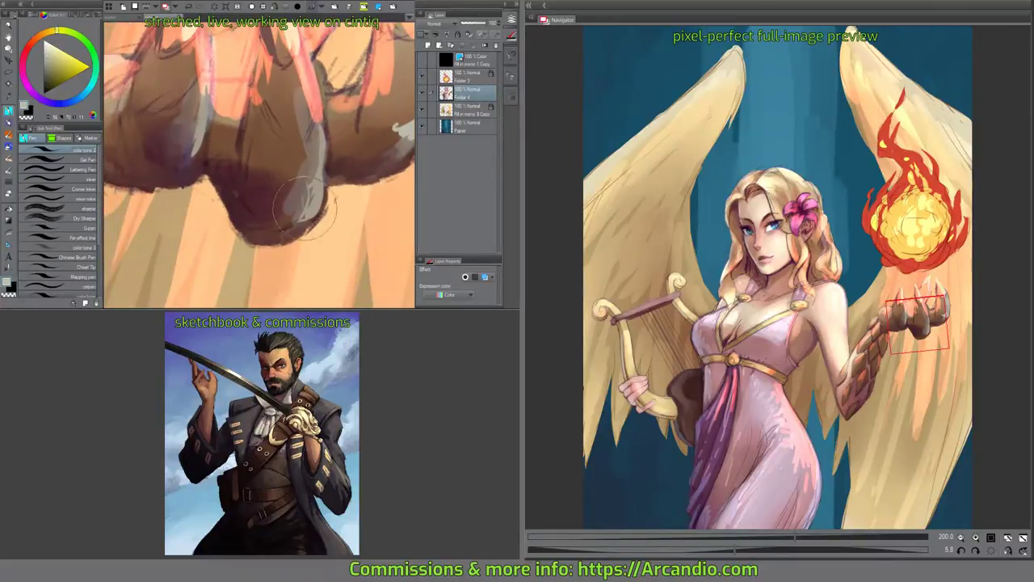
{"action": "key", "text": "minus"}
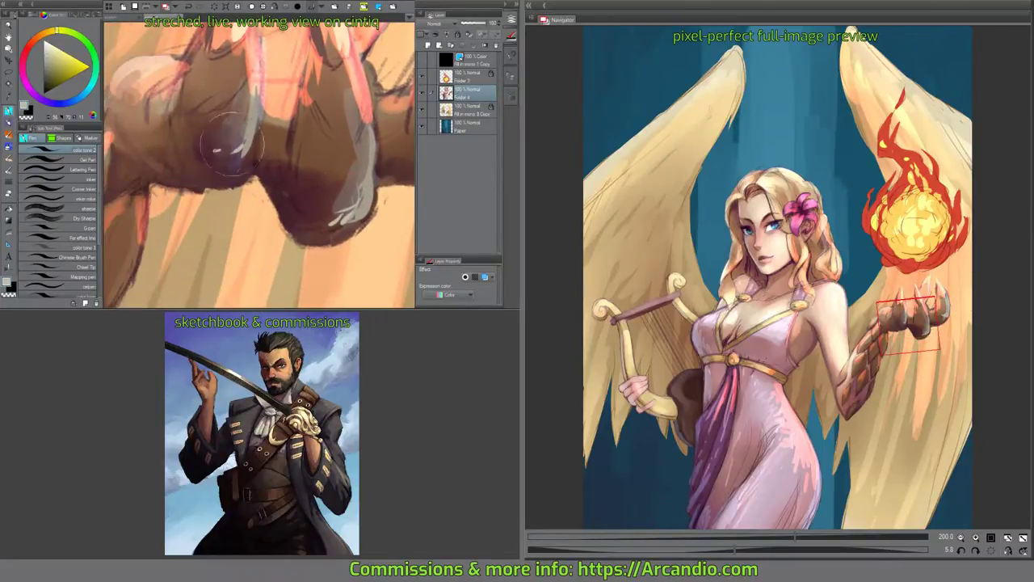
{"action": "key", "text": "minus"}
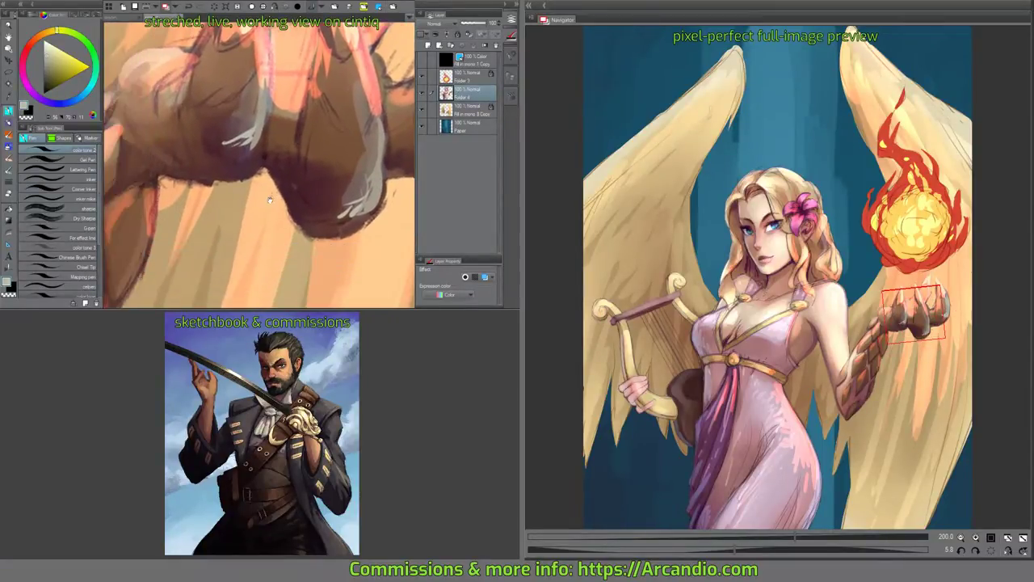
Paint pale grey-green rim highlights along the outer edges of the forearm scales down to the elbow tip.
{"action": "key", "text": "minus"}
{"action": "key", "text": "minus"}
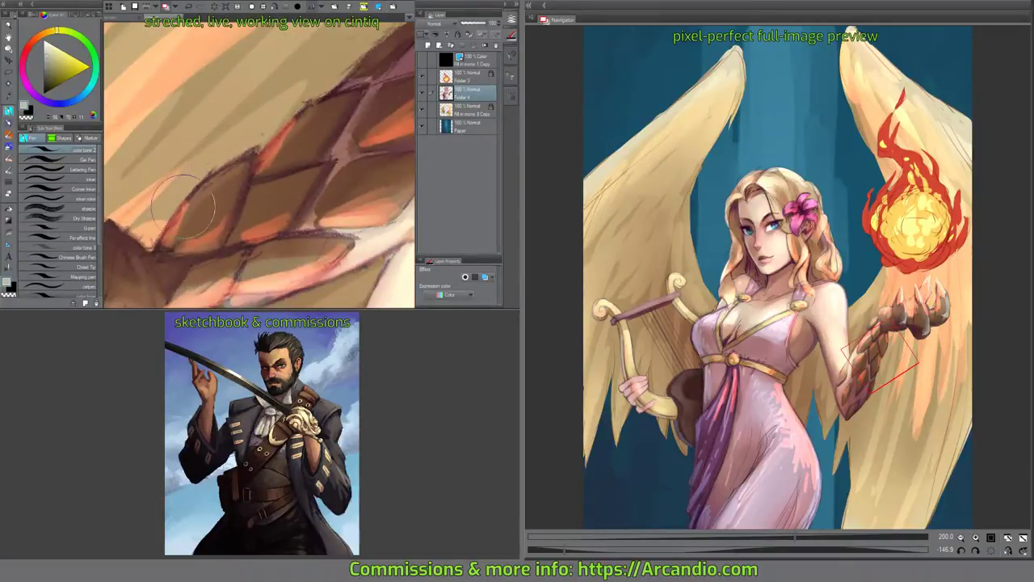
{"action": "key", "text": "minus"}
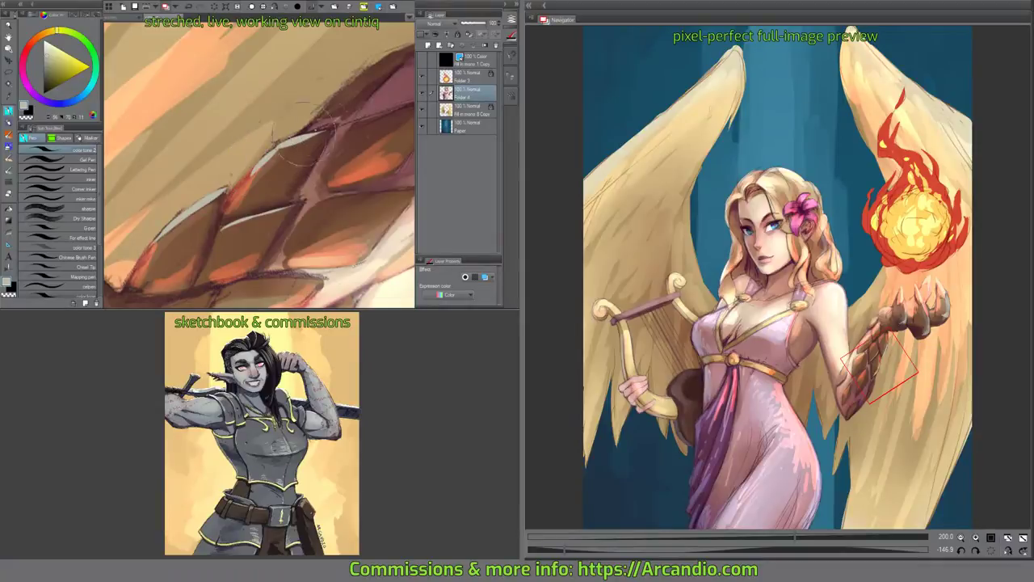
{"action": "key", "text": "minus"}
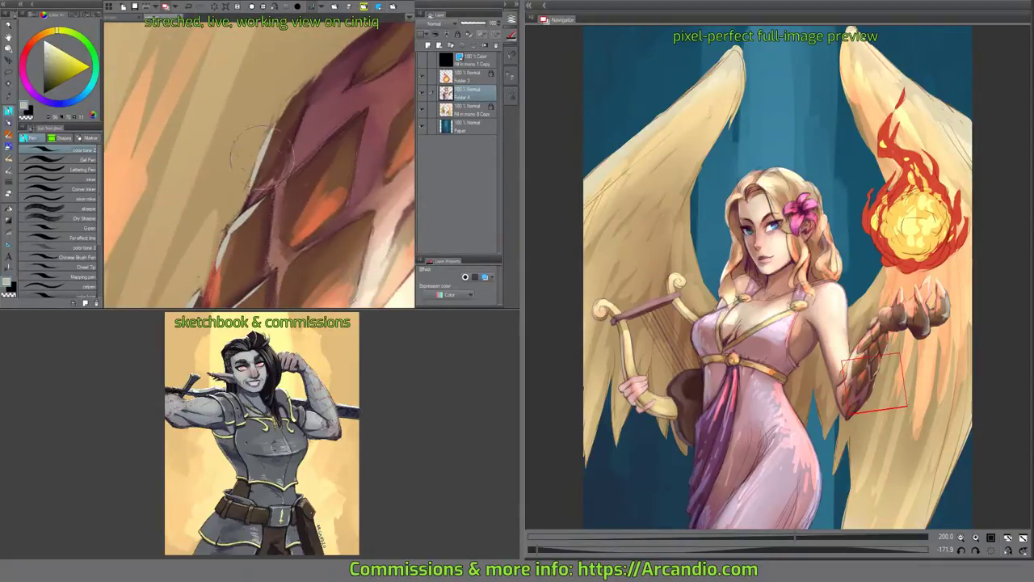
{"action": "key", "text": "minus"}
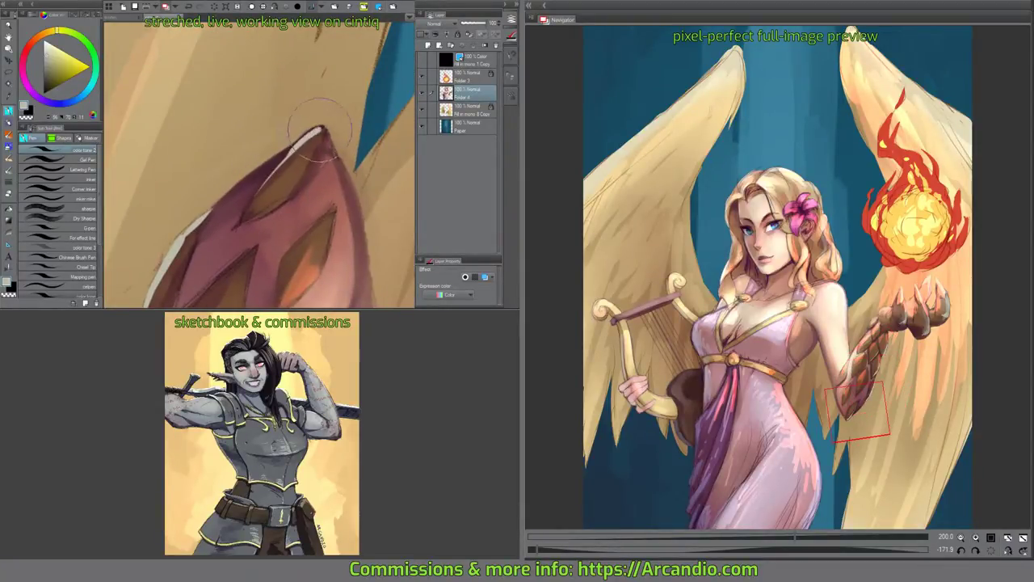
{"action": "key", "text": "minus"}
{"action": "key", "text": "minus"}
{"action": "key", "text": "minus"}
{"action": "key", "text": "minus"}
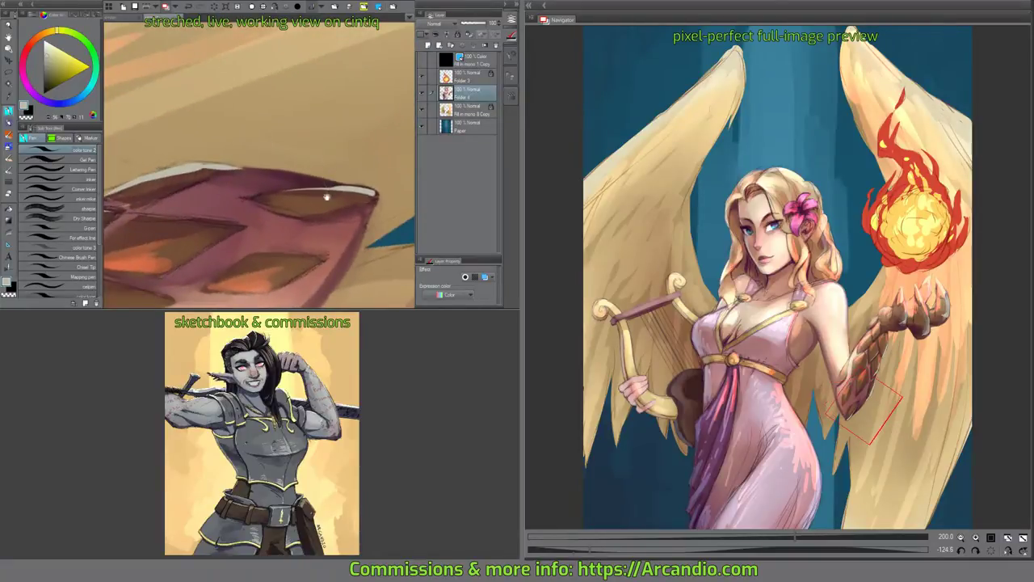
Add thin pale rim highlights to the edges of the inner scales near the elbow.
{"action": "key", "text": "asciicircum"}
{"action": "key", "text": "asciicircum"}
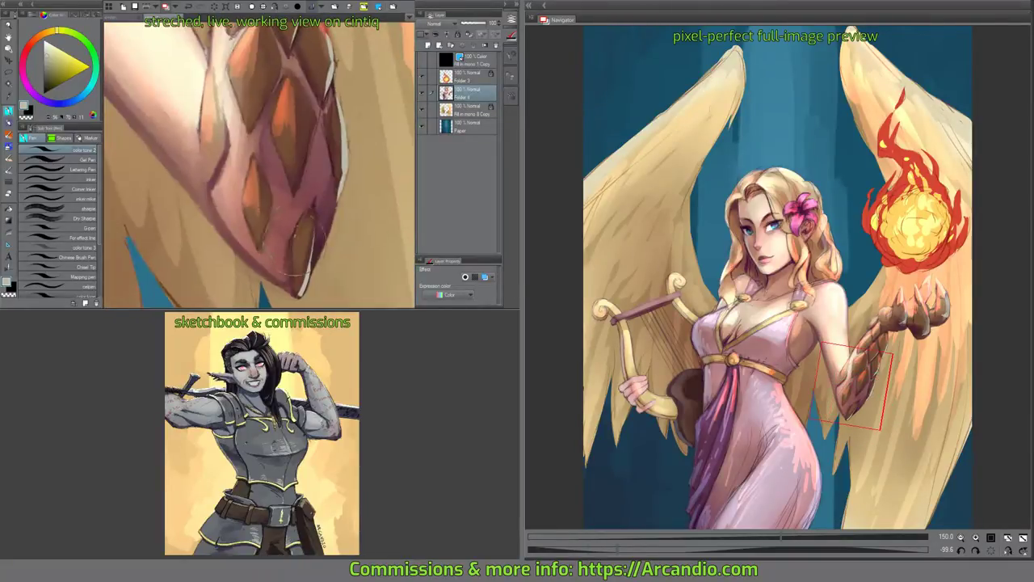
{"action": "left_click_drag", "start_coordinate": [311, 238], "coordinate": [289, 178]}
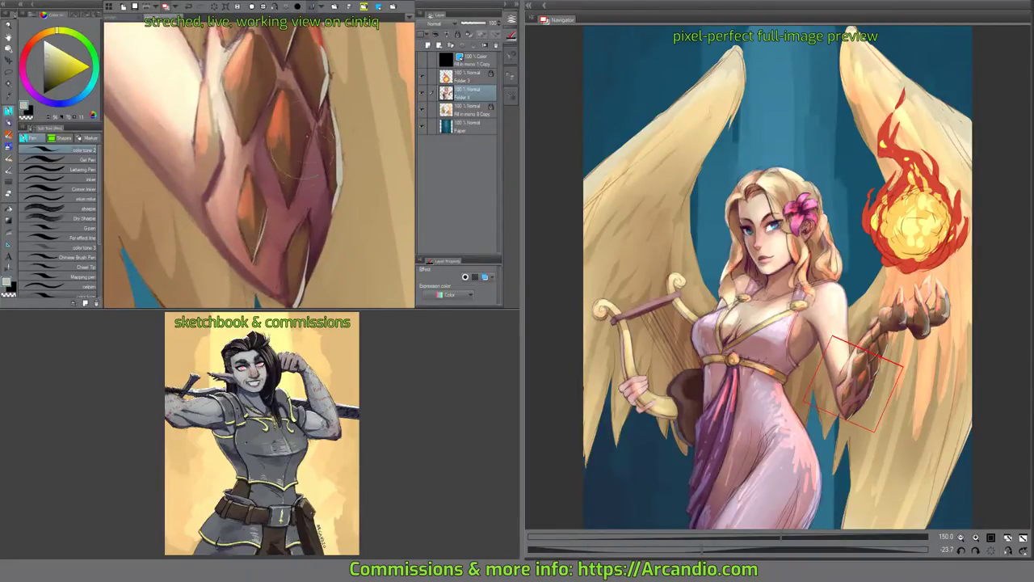
{"action": "mouse_move", "coordinate": [327, 98]}
{"action": "left_mouse_down"}
{"action": "mouse_move", "coordinate": [289, 155]}
{"action": "mouse_move", "coordinate": [307, 198]}
{"action": "mouse_move", "coordinate": [247, 273]}
{"action": "mouse_move", "coordinate": [269, 93]}
{"action": "left_mouse_up"}
{"action": "mouse_move", "coordinate": [319, 122]}
{"action": "left_mouse_down"}
{"action": "mouse_move", "coordinate": [299, 105]}
{"action": "mouse_move", "coordinate": [315, 97]}
{"action": "mouse_move", "coordinate": [295, 114]}
{"action": "mouse_move", "coordinate": [323, 102]}
{"action": "mouse_move", "coordinate": [246, 133]}
{"action": "mouse_move", "coordinate": [259, 129]}
{"action": "mouse_move", "coordinate": [239, 154]}
{"action": "mouse_move", "coordinate": [269, 182]}
{"action": "mouse_move", "coordinate": [198, 121]}
{"action": "mouse_move", "coordinate": [303, 122]}
{"action": "mouse_move", "coordinate": [356, 105]}
{"action": "mouse_move", "coordinate": [347, 141]}
{"action": "mouse_move", "coordinate": [339, 87]}
{"action": "left_mouse_up"}
Sample a warm peach and paint firelit highlights on the outermost clawed finger, continuing with the Opaque watercolor brush.
{"action": "left_click", "coordinate": [355, 122], "text": "alt"}
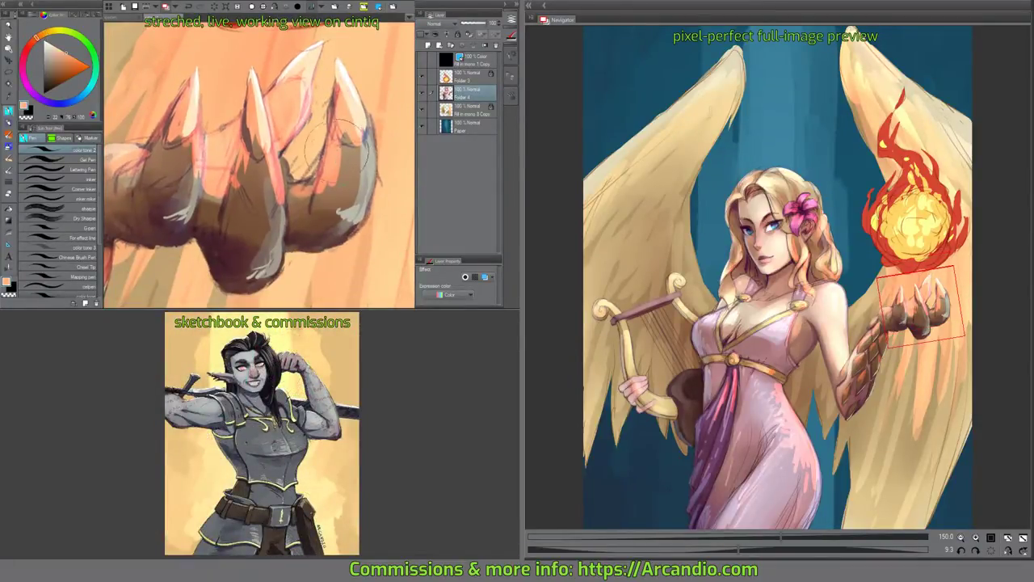
{"action": "mouse_move", "coordinate": [365, 142]}
{"action": "left_mouse_down"}
{"action": "mouse_move", "coordinate": [363, 189]}
{"action": "mouse_move", "coordinate": [347, 202]}
{"action": "left_mouse_up"}
{"action": "left_click_drag", "start_coordinate": [339, 165], "coordinate": [355, 206]}
{"action": "left_click", "coordinate": [9, 134]}
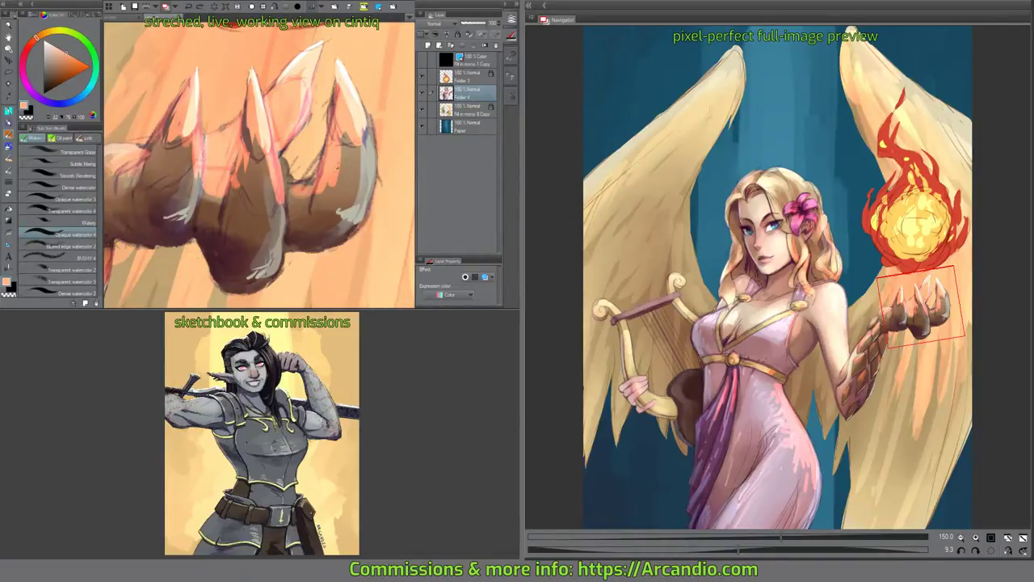
{"action": "left_click_drag", "start_coordinate": [343, 165], "coordinate": [334, 192]}
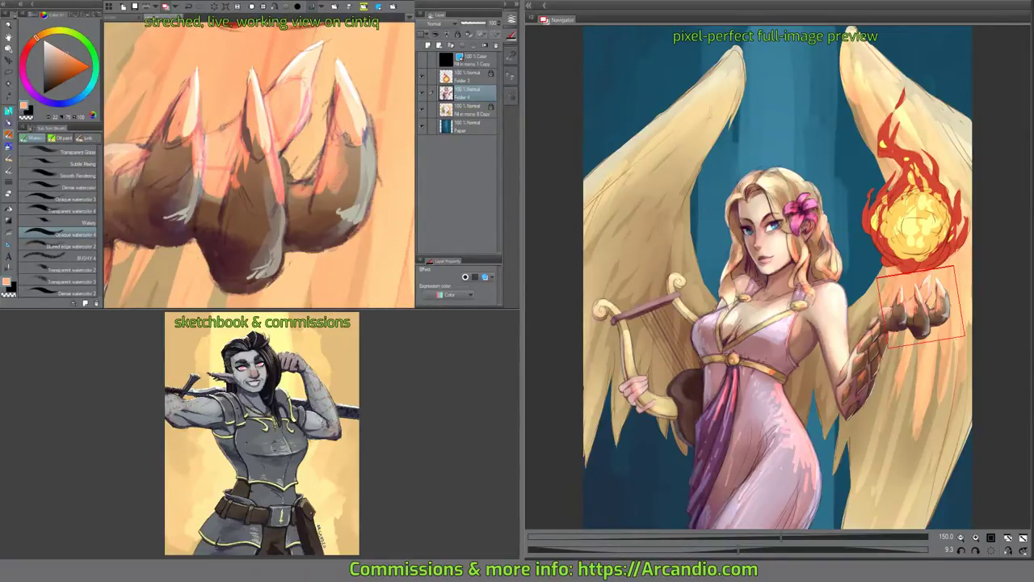
Sample brown tones and blend the outermost finger's claw base and the sketch lines on the finger nearest the wrist.
{"action": "left_click", "coordinate": [339, 162], "text": "alt"}
{"action": "left_click_drag", "start_coordinate": [346, 109], "coordinate": [337, 148]}
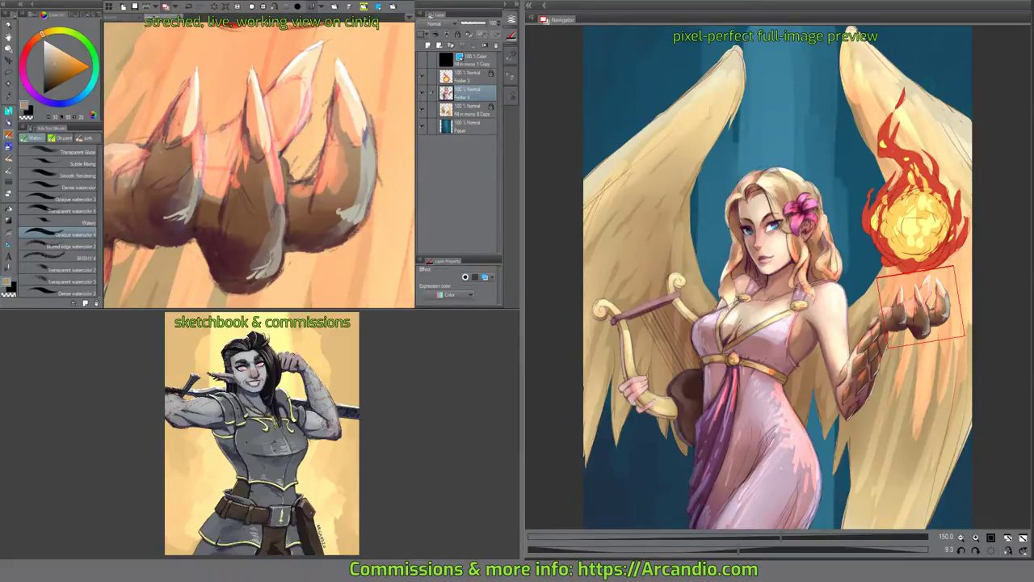
{"action": "left_click", "coordinate": [153, 147], "text": "alt"}
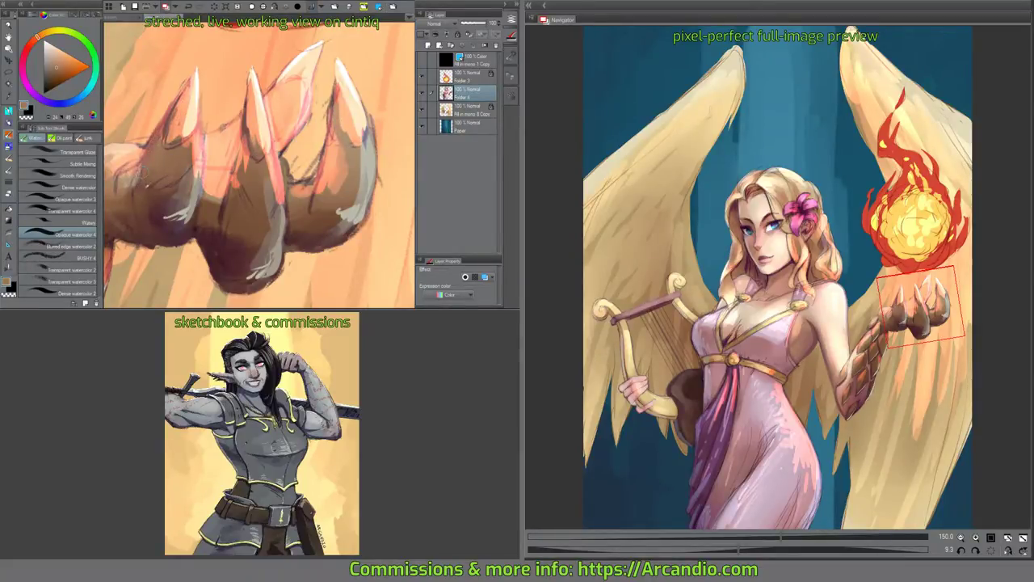
{"action": "left_click_drag", "start_coordinate": [140, 162], "coordinate": [140, 182]}
{"action": "left_click_drag", "start_coordinate": [222, 234], "coordinate": [242, 215]}
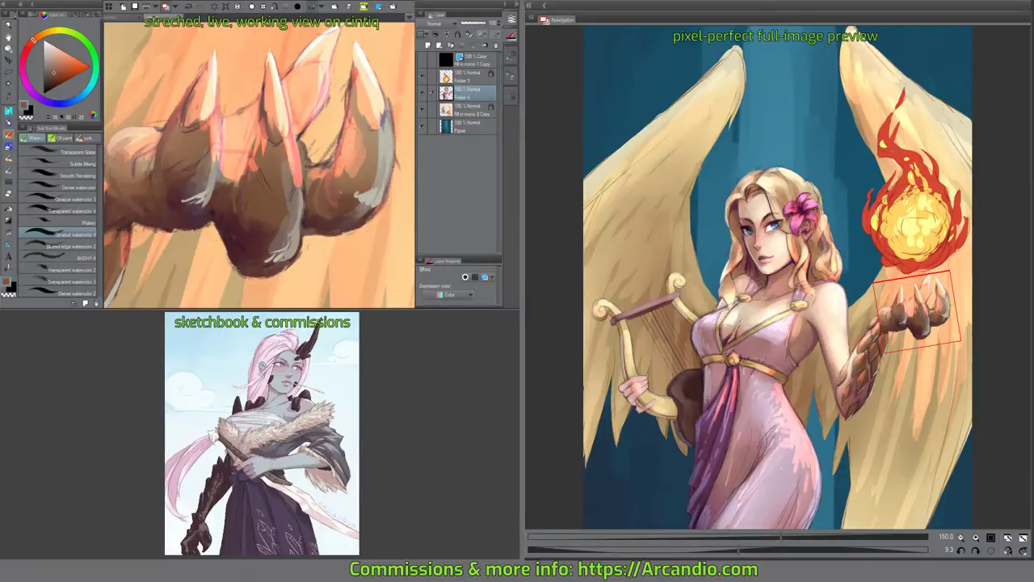
Shade the wrist knuckle and its creases in reddish brown, and sample a light peach from the fire-lit area between the claws.
{"action": "left_click_drag", "start_coordinate": [337, 181], "coordinate": [379, 199]}
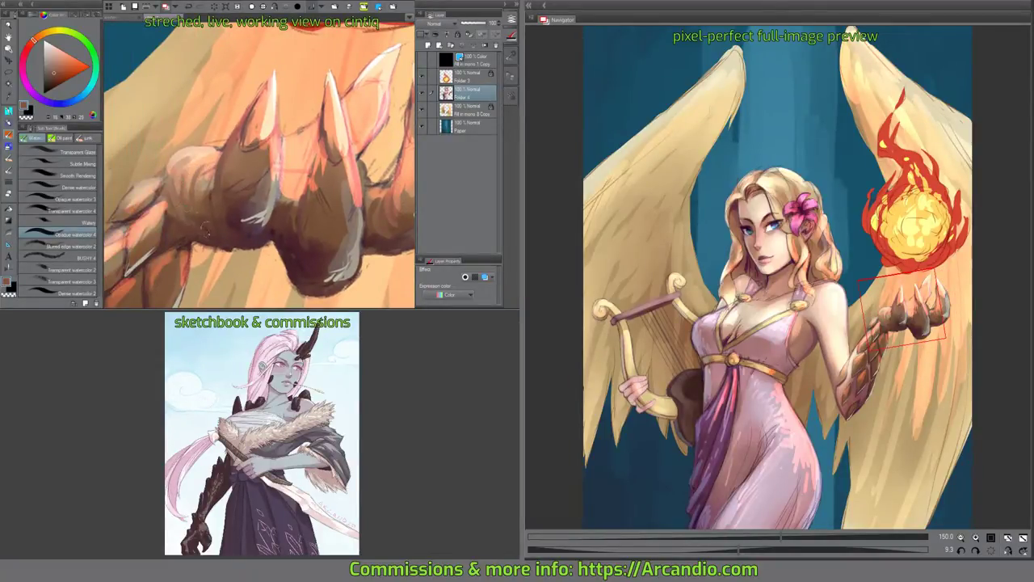
{"action": "left_click_drag", "start_coordinate": [215, 181], "coordinate": [217, 170]}
{"action": "left_click_drag", "start_coordinate": [334, 158], "coordinate": [325, 161]}
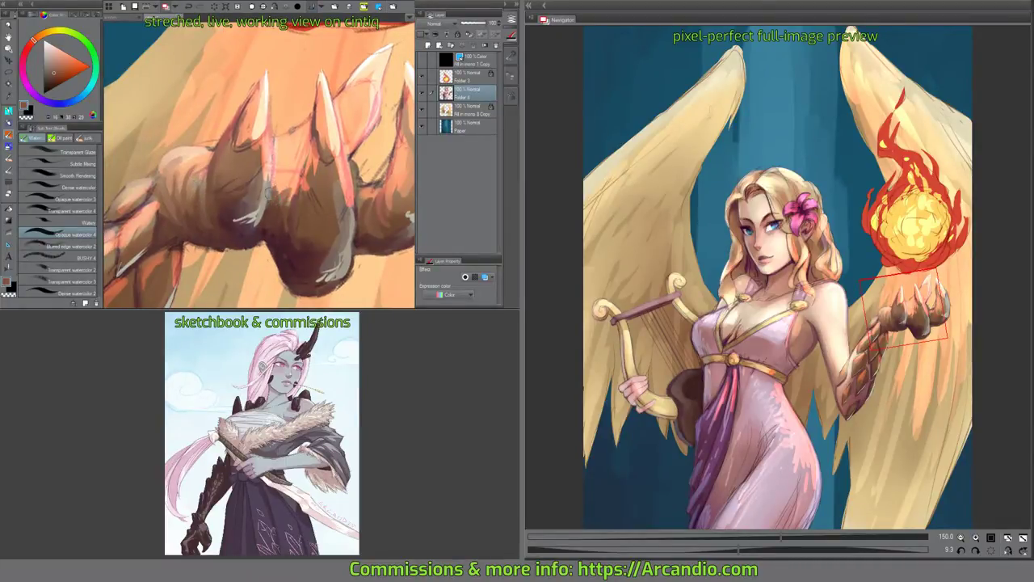
{"action": "left_click", "coordinate": [282, 141], "text": "alt"}
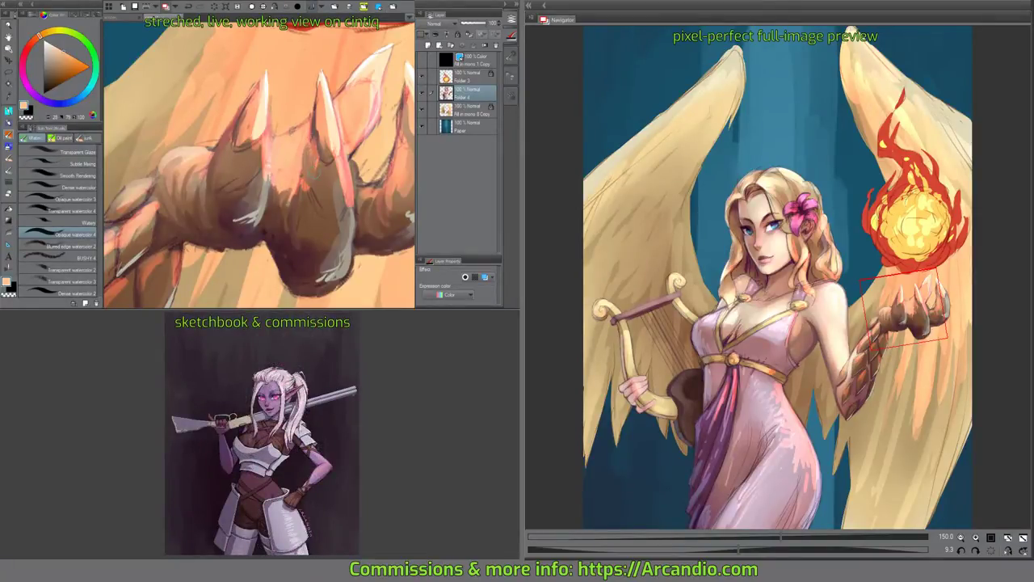
Sample light peach tones and paint over the sketch lines in the gap between the middle and outermost clawed fingers.
{"action": "left_click_drag", "start_coordinate": [301, 194], "coordinate": [235, 184]}
{"action": "left_click_drag", "start_coordinate": [307, 226], "coordinate": [327, 195]}
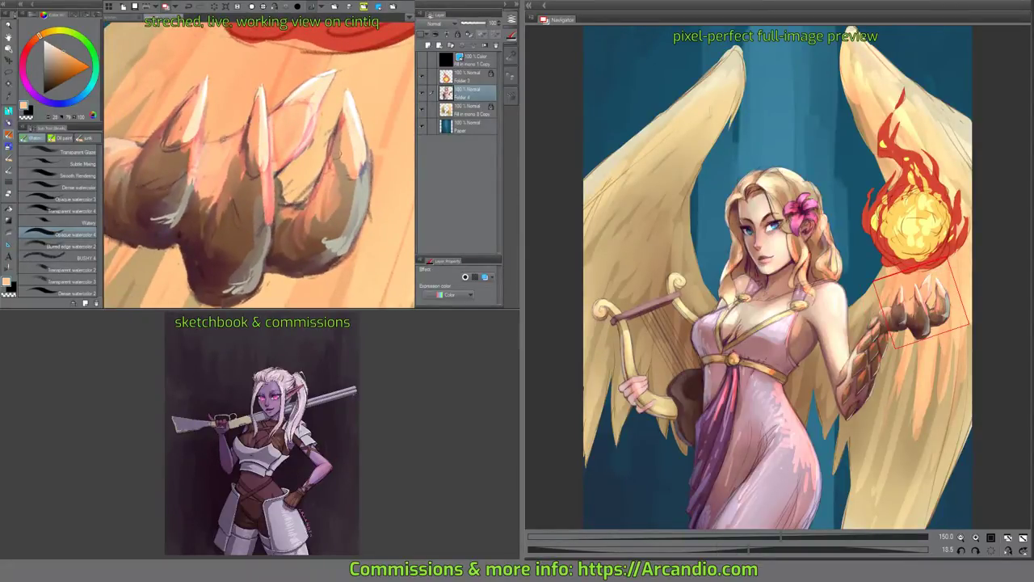
{"action": "left_click", "coordinate": [302, 188], "text": "alt"}
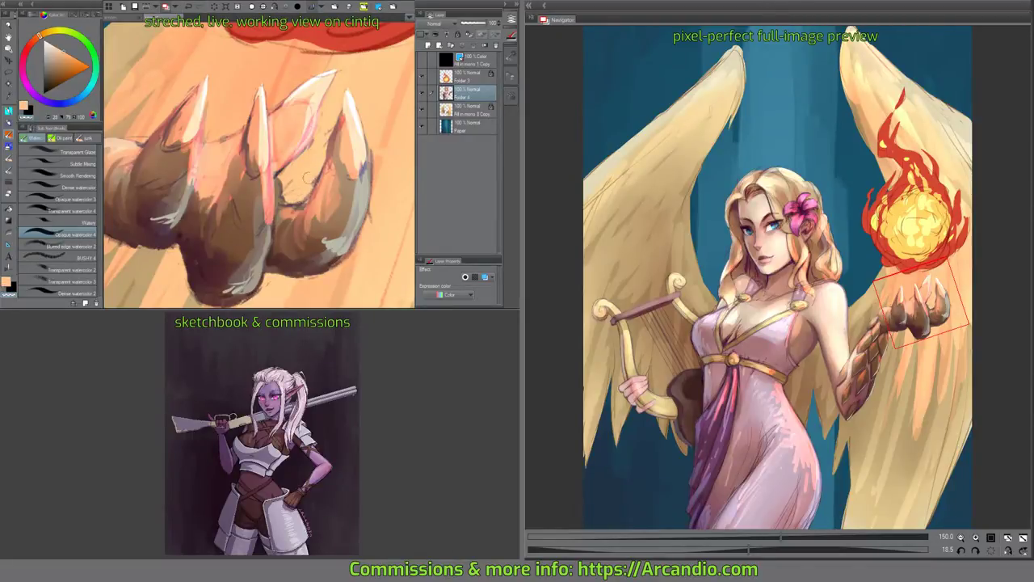
{"action": "left_click", "coordinate": [287, 190], "text": "alt"}
{"action": "mouse_move", "coordinate": [316, 186]}
{"action": "left_mouse_down"}
{"action": "mouse_move", "coordinate": [304, 207]}
{"action": "mouse_move", "coordinate": [281, 209]}
{"action": "left_mouse_up"}
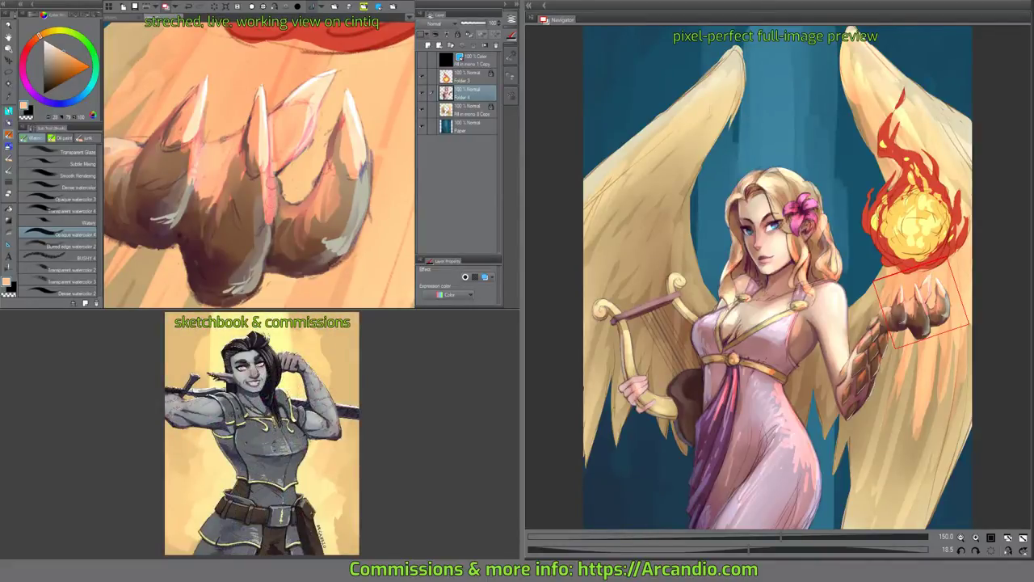
Blend the rim highlight along the middle finger's outer edge, and sample the peach background beside the outermost claw for cleaning the finger outlines.
{"action": "left_click_drag", "start_coordinate": [273, 182], "coordinate": [265, 242]}
{"action": "left_click", "coordinate": [326, 129], "text": "alt"}
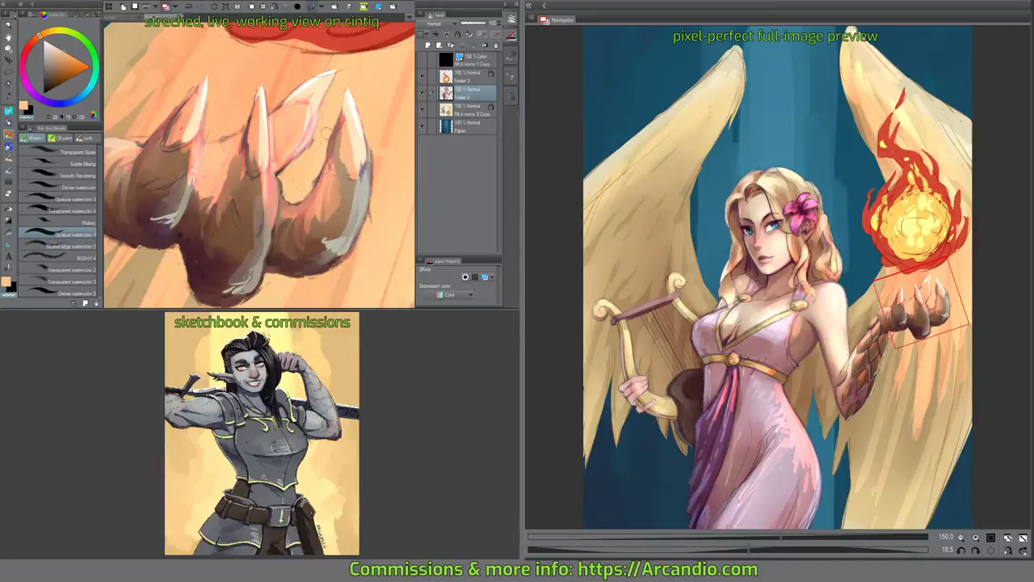
{"action": "left_click_drag", "start_coordinate": [320, 171], "coordinate": [357, 193]}
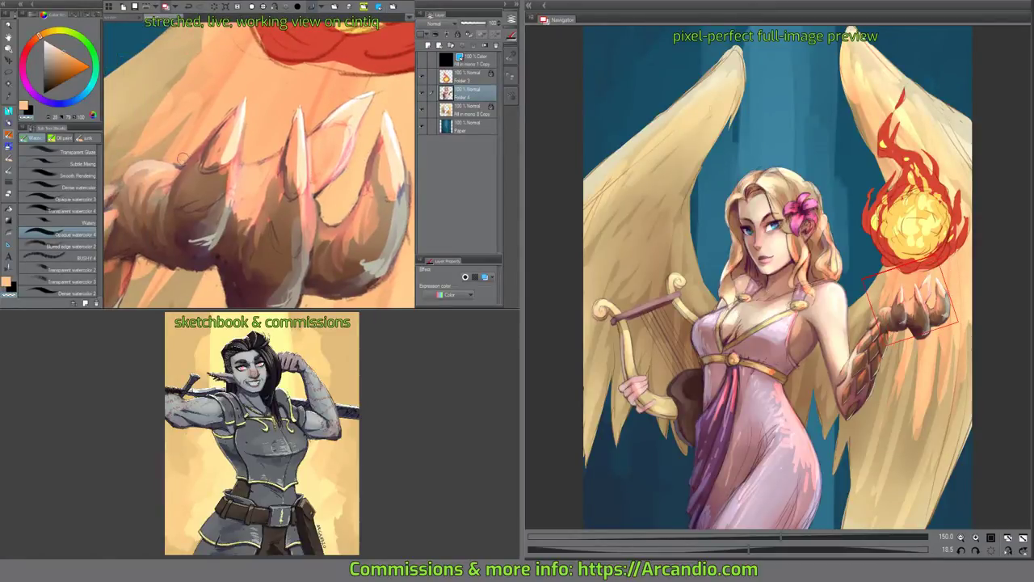
{"action": "left_click_drag", "start_coordinate": [206, 127], "coordinate": [292, 144]}
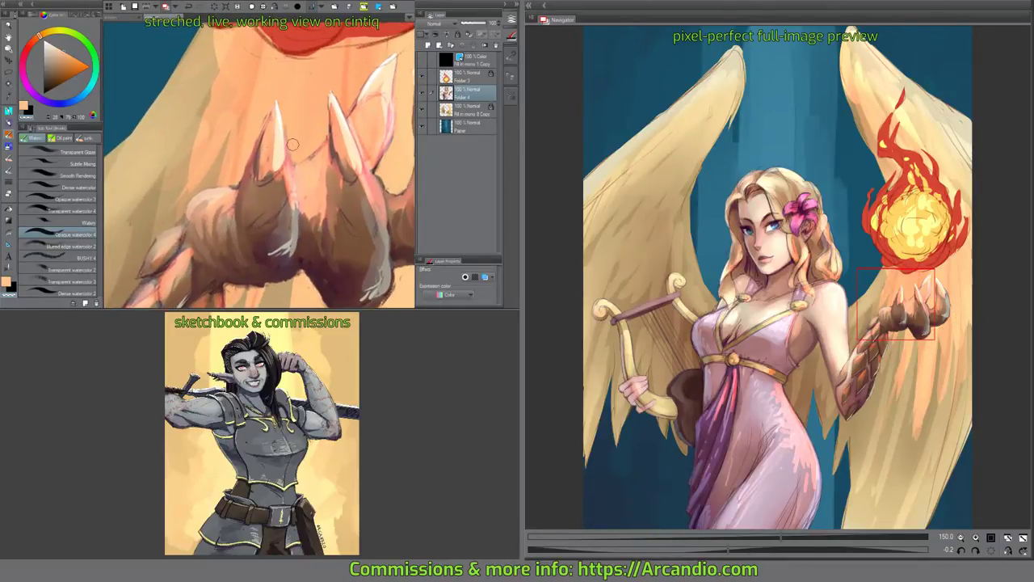